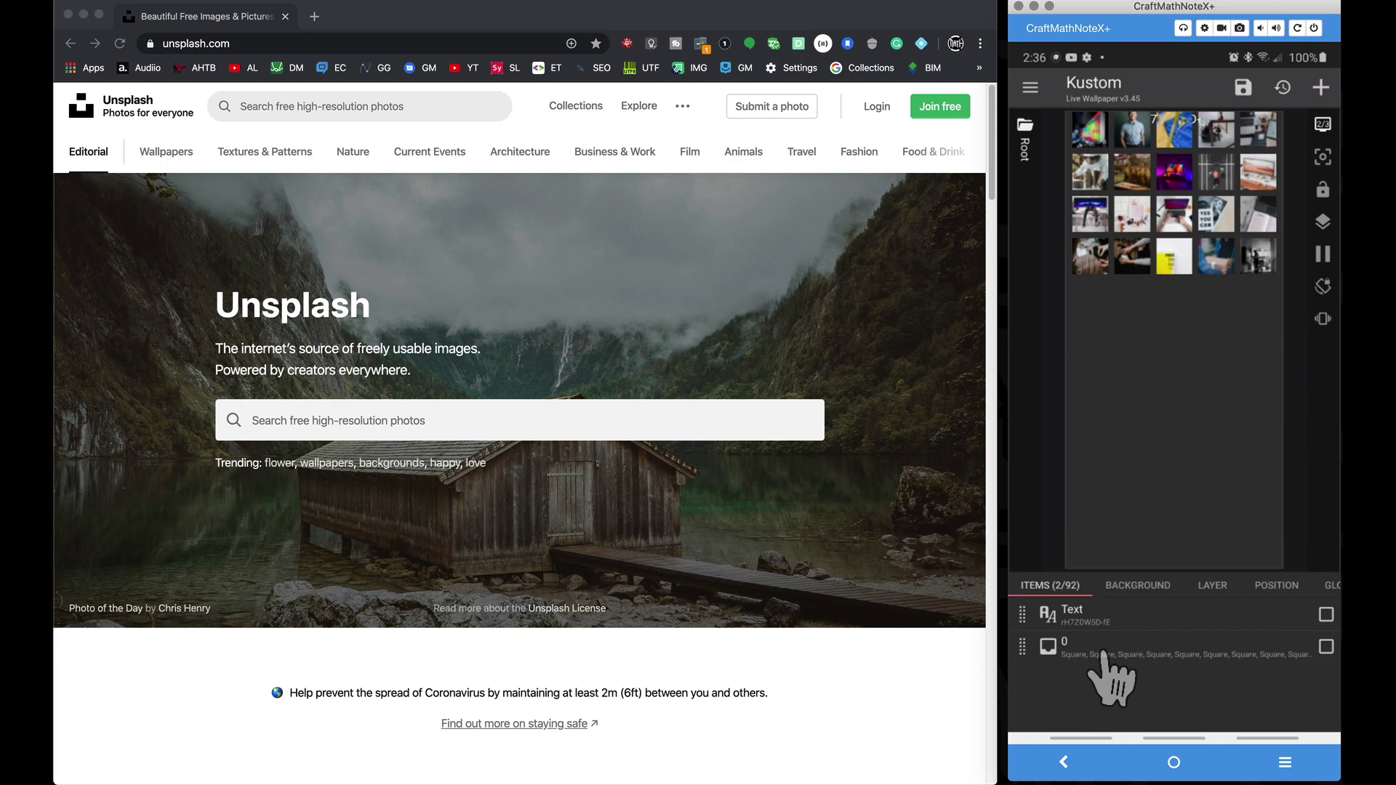
Step: Set group 0's anchor to Center so the thumbnail grid sits mid-preview
{"action": "left_click", "coordinate": [1074, 649]}
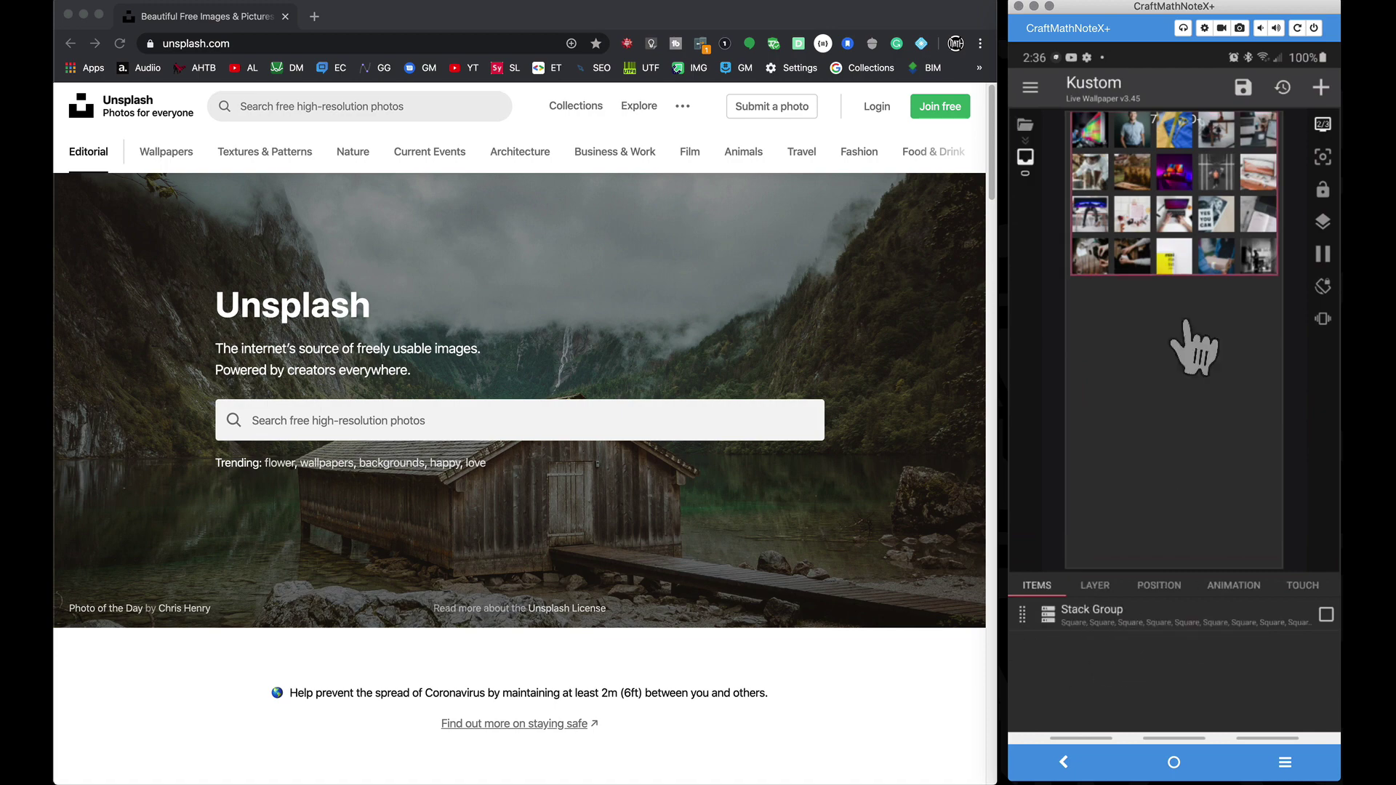
{"action": "left_click", "coordinate": [1158, 586]}
{"action": "left_click", "coordinate": [1147, 616]}
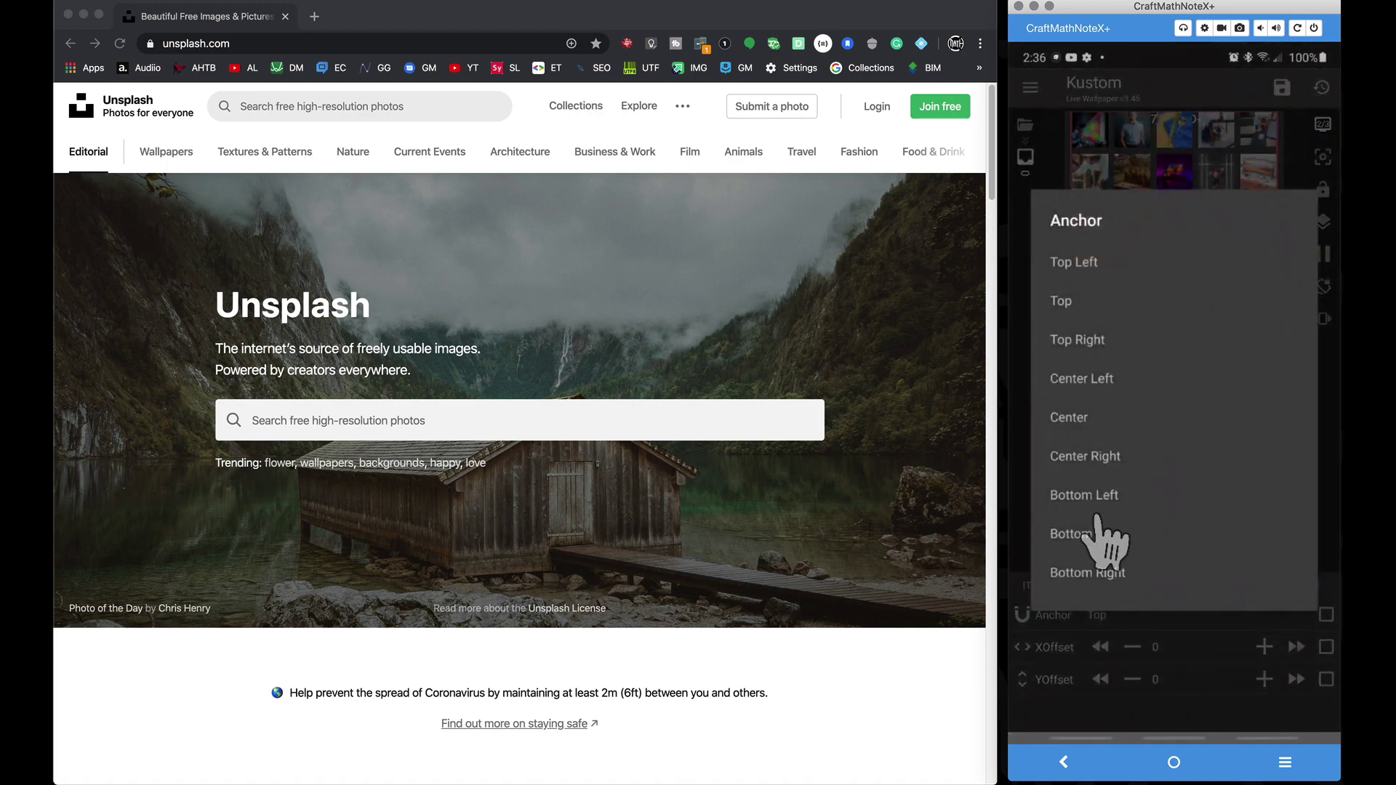
{"action": "left_click", "coordinate": [1081, 417]}
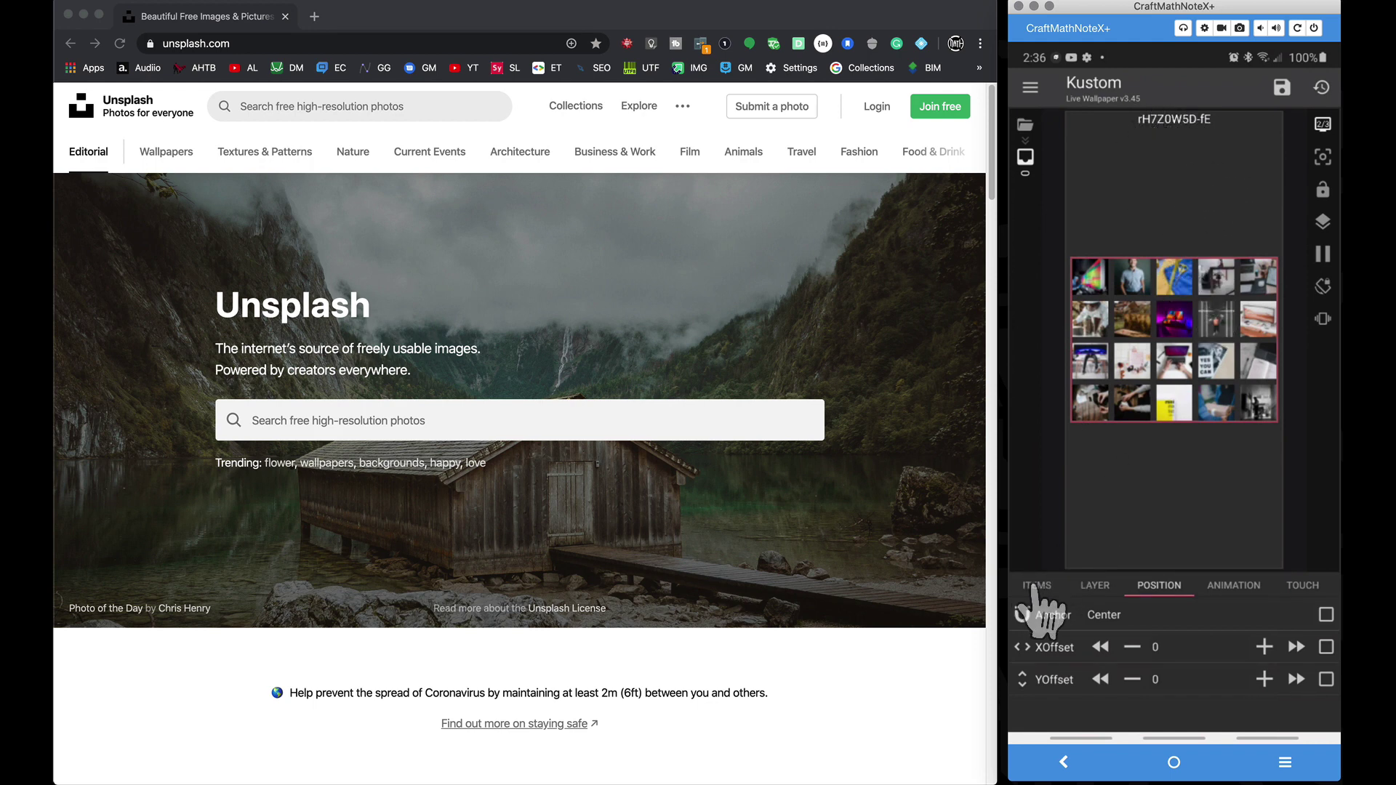
{"action": "left_click", "coordinate": [1033, 587]}
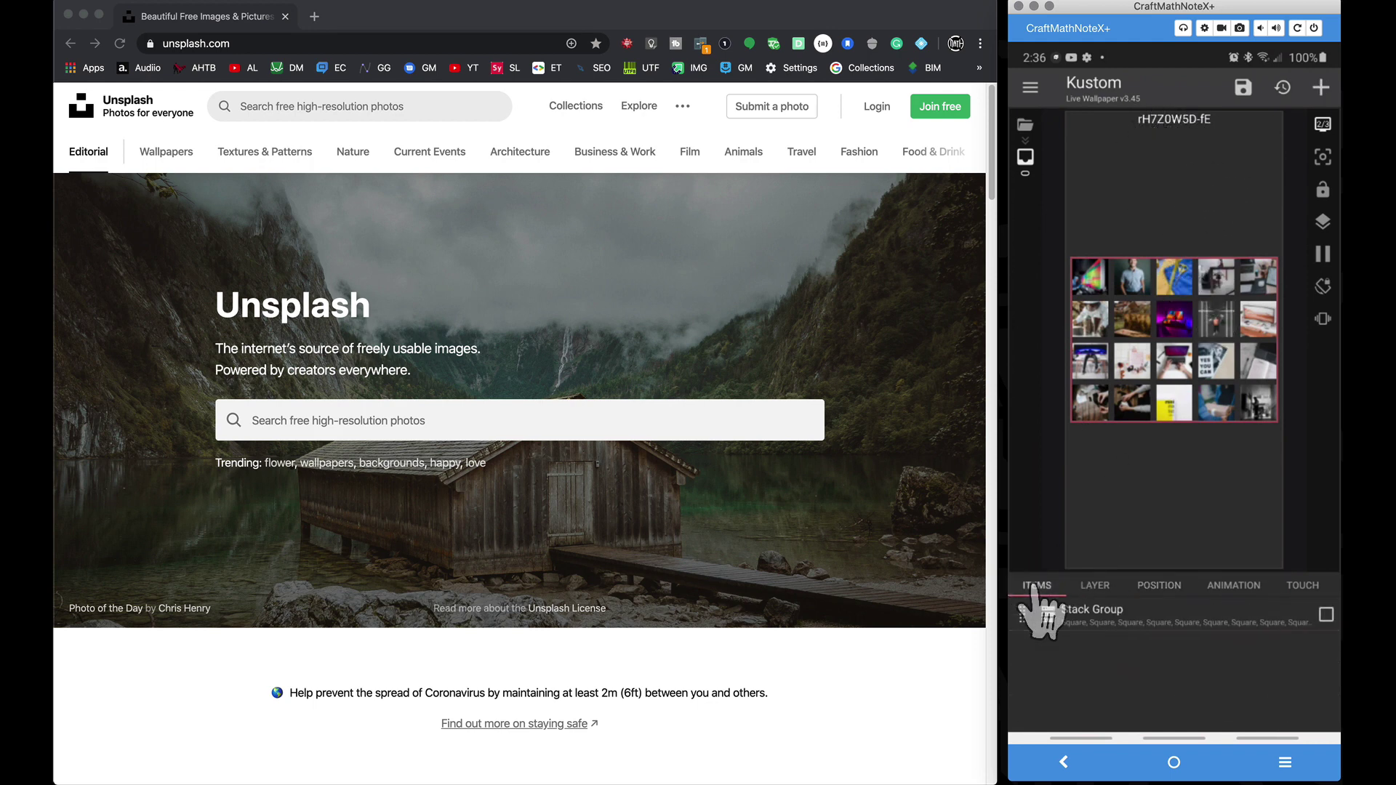
Step: Add a second line $gv(num)$ below $gv(id0)$ in the Text item's formula
{"action": "left_click", "coordinate": [1026, 129]}
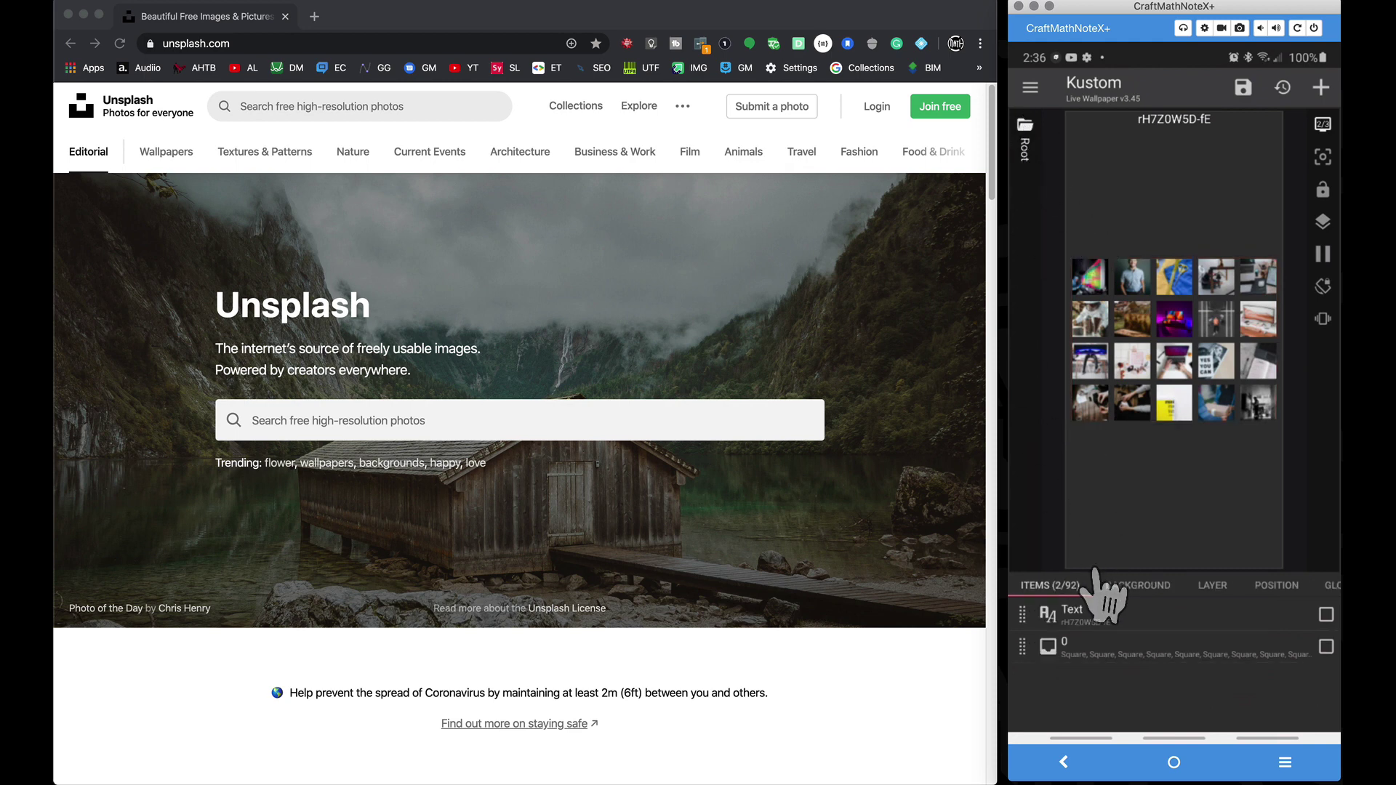
{"action": "left_click", "coordinate": [1097, 616]}
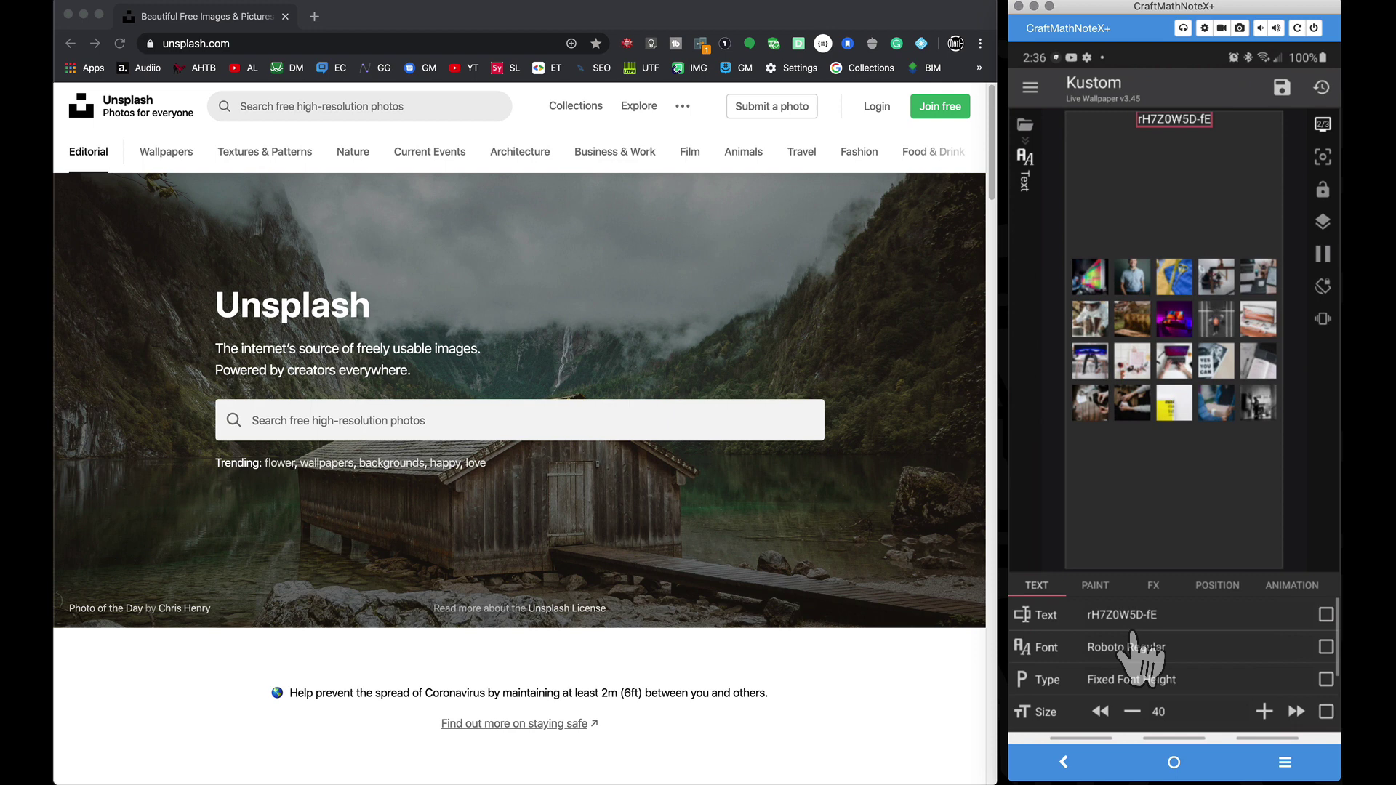
{"action": "left_click", "coordinate": [1167, 616]}
{"action": "left_click", "coordinate": [1092, 218]}
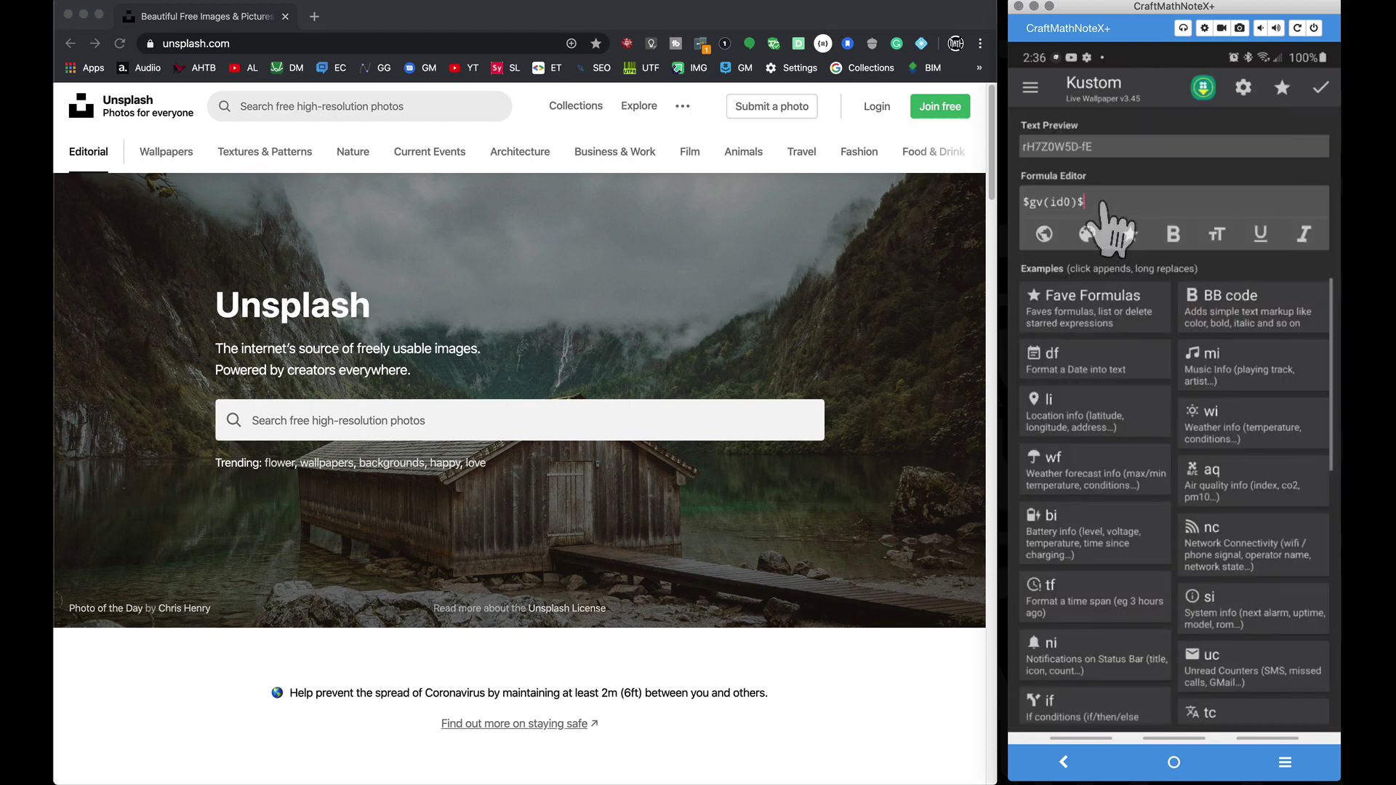
{"action": "key", "text": "Return"}
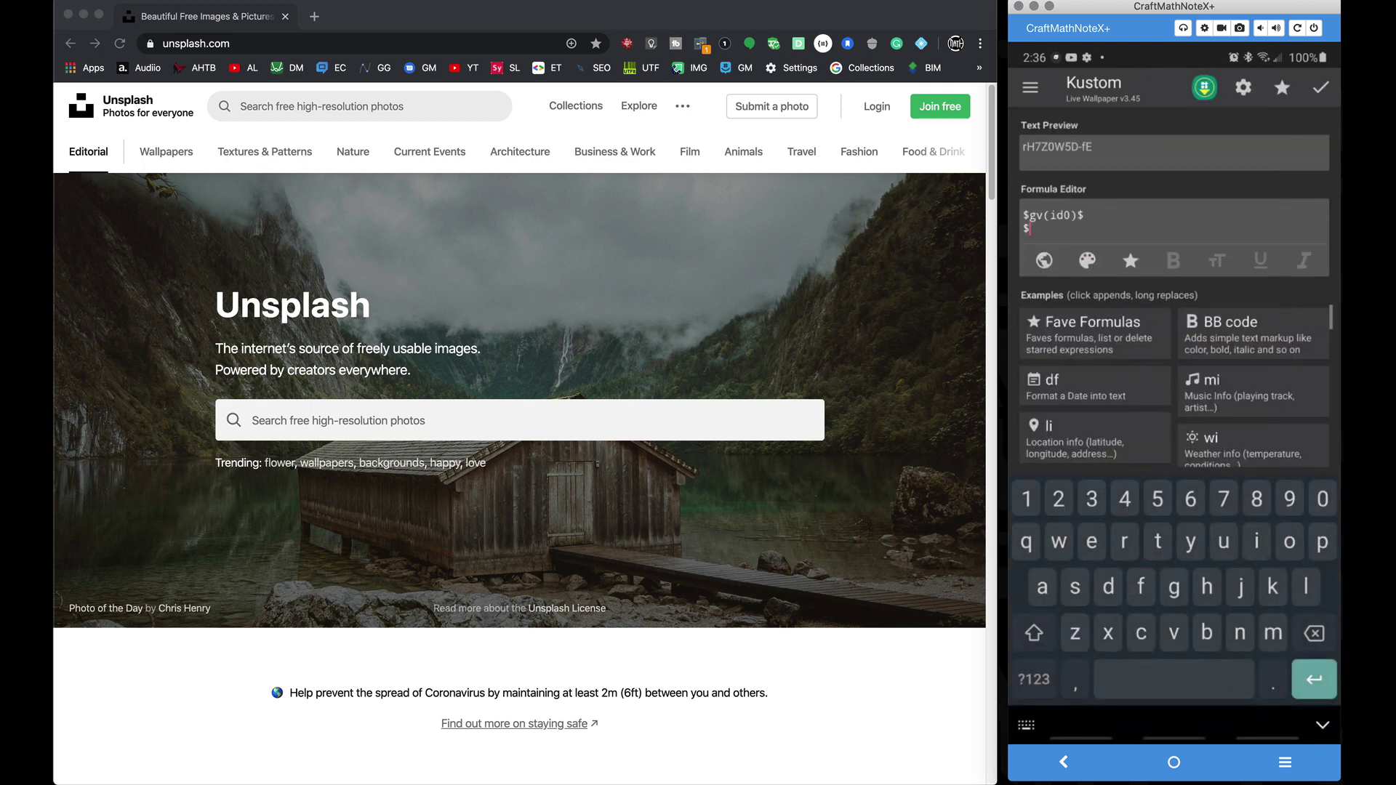
{"action": "type", "text": "$gv(num"}
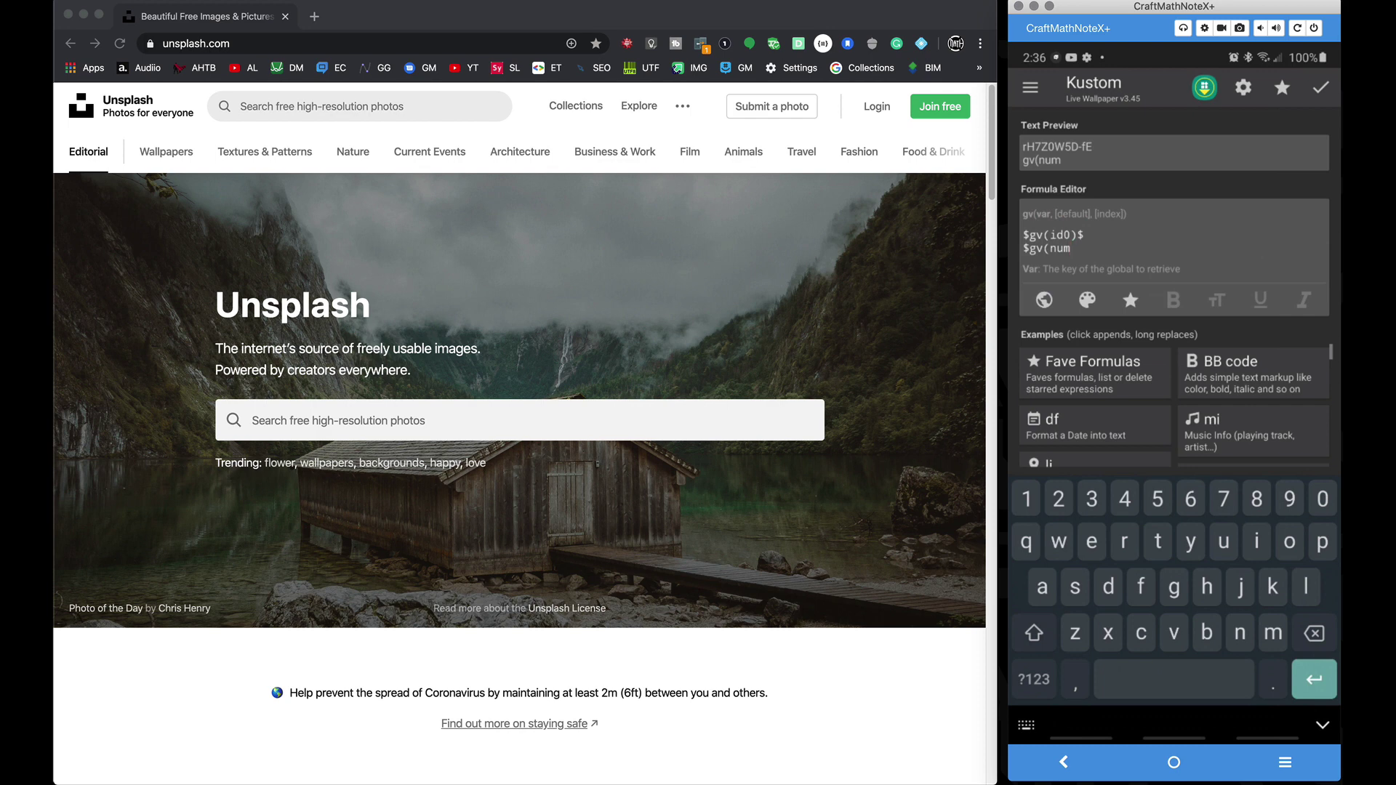
{"action": "type", "text": ")$"}
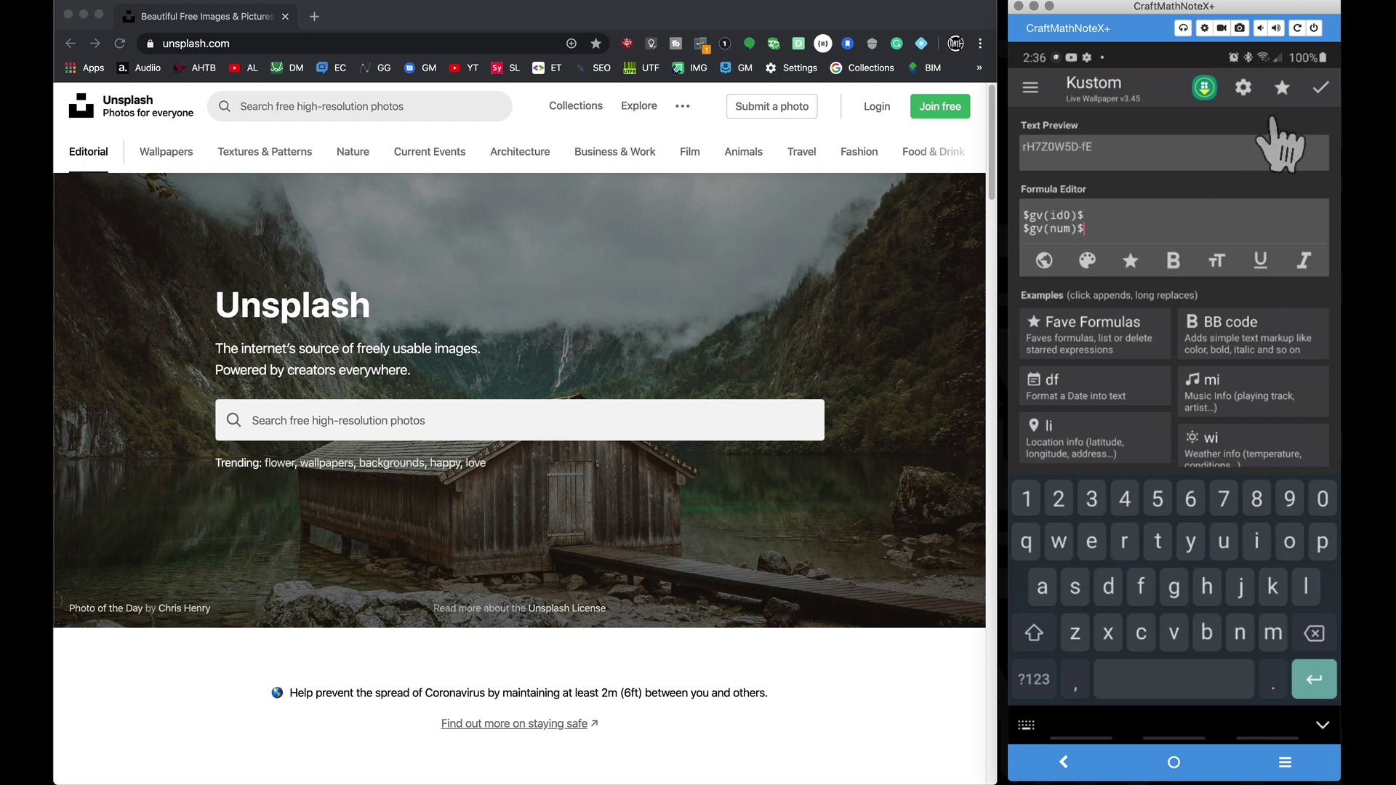
{"action": "left_click", "coordinate": [1320, 88]}
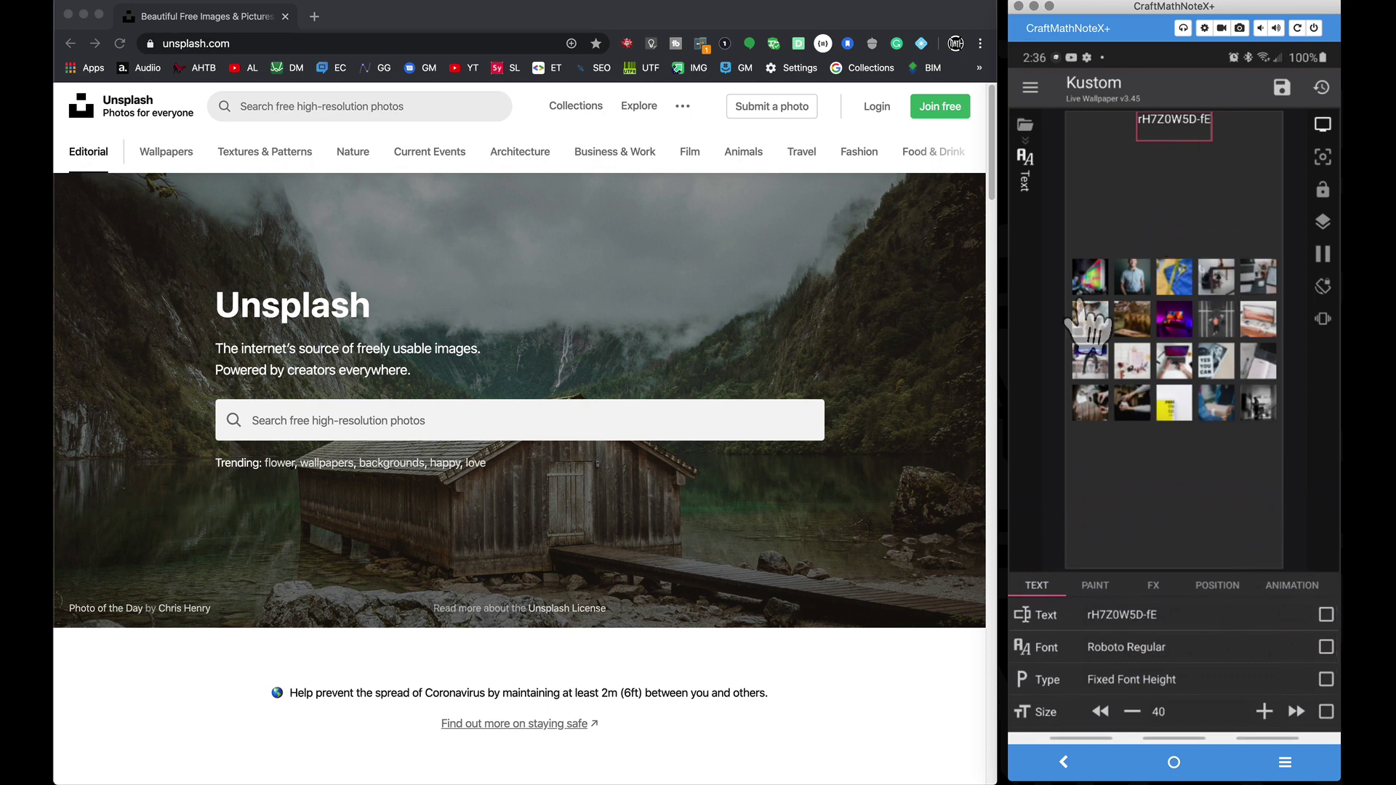
Step: Set the num global's value to 340958
{"action": "left_click", "coordinate": [1025, 129]}
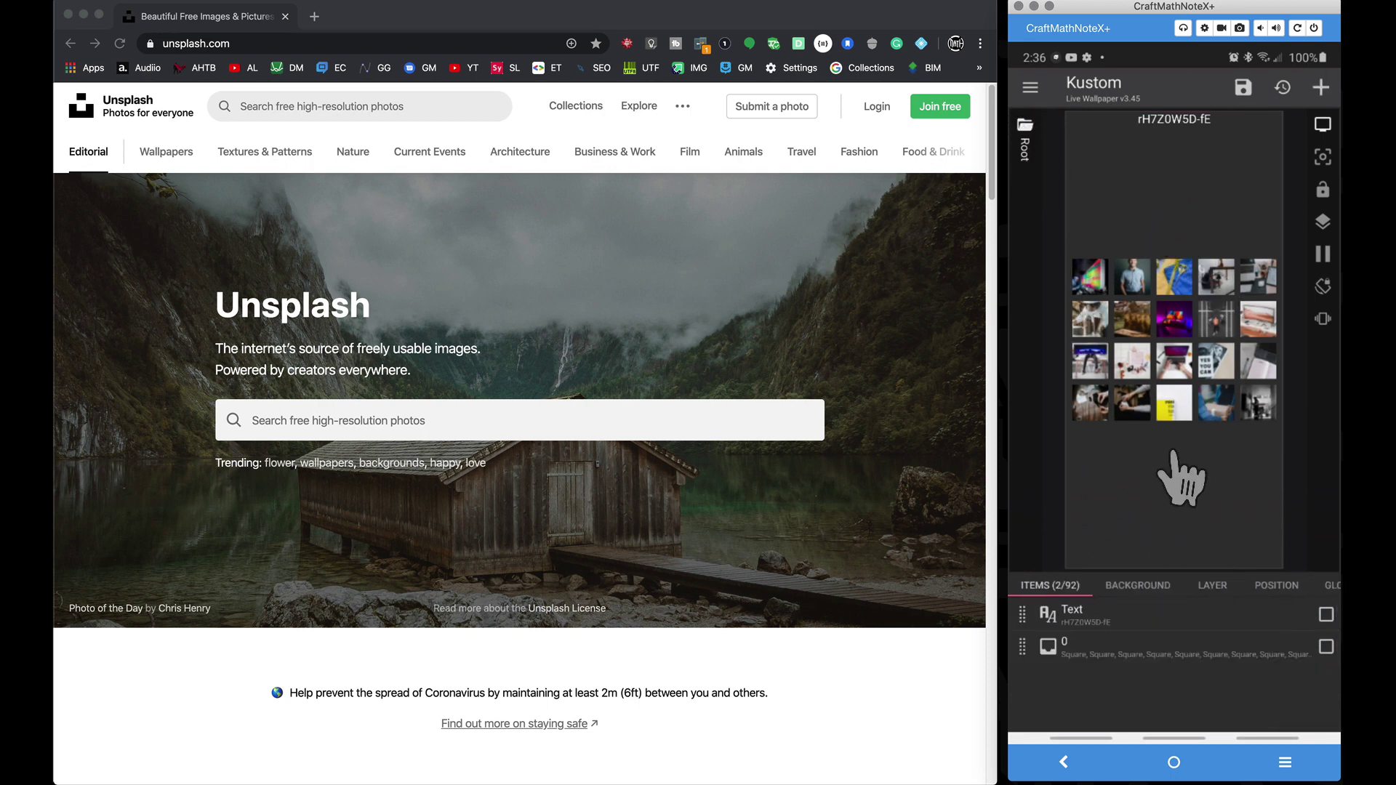
{"action": "left_click", "coordinate": [1305, 588]}
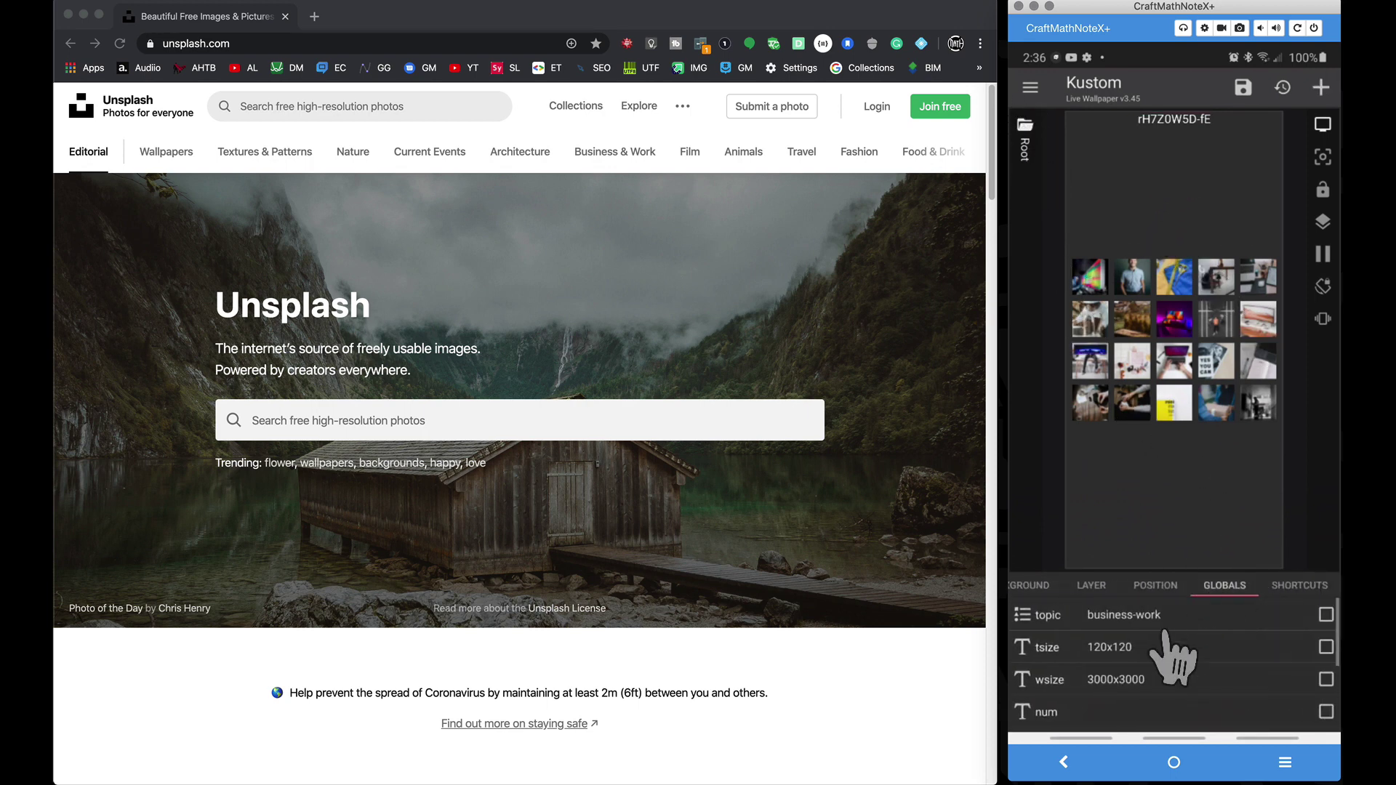
{"action": "left_click", "coordinate": [1077, 720]}
{"action": "left_click", "coordinate": [1068, 205]}
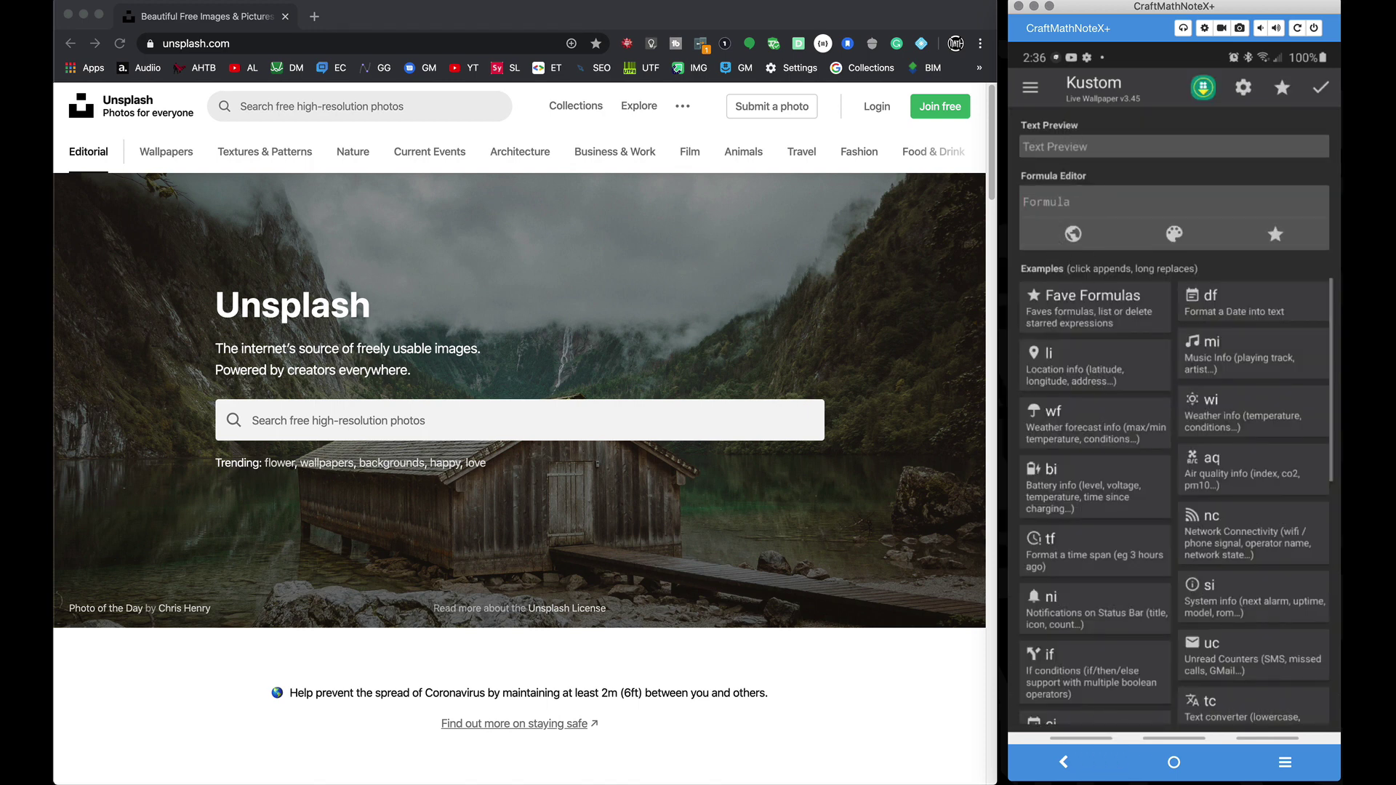
{"action": "type", "text": "340958"}
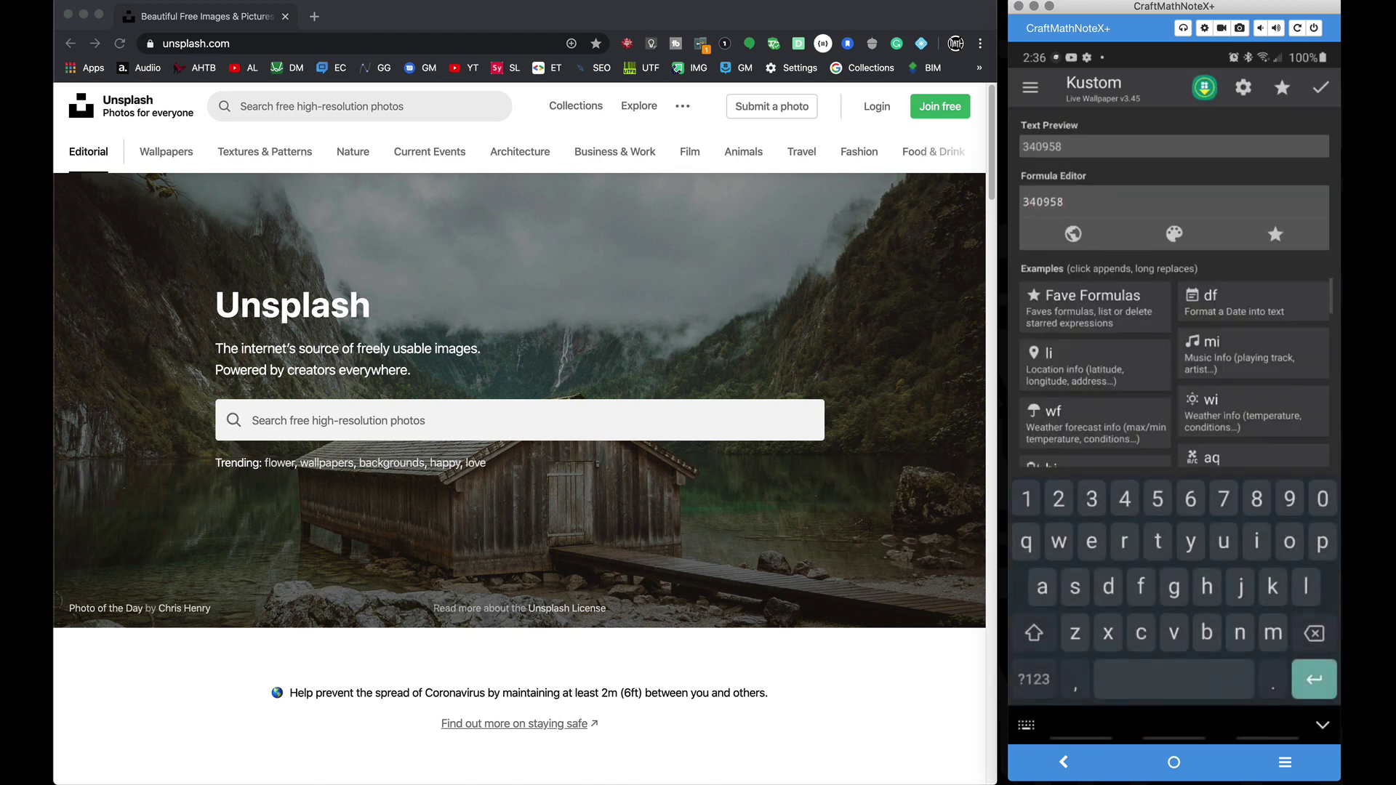
{"action": "left_click", "coordinate": [1321, 87]}
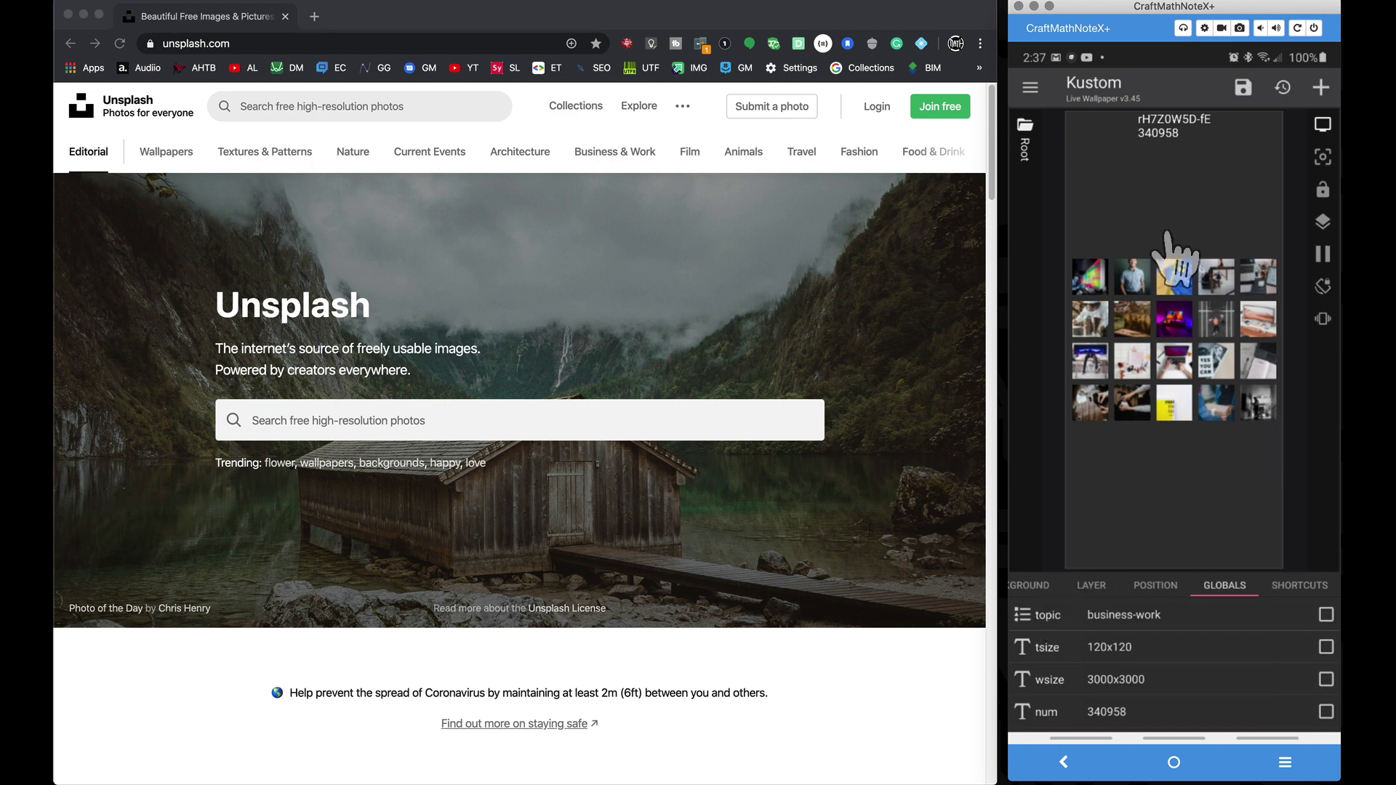
Step: Delete three of the four thumbnail-row Stack Groups inside item 0
{"action": "left_click", "coordinate": [1029, 587]}
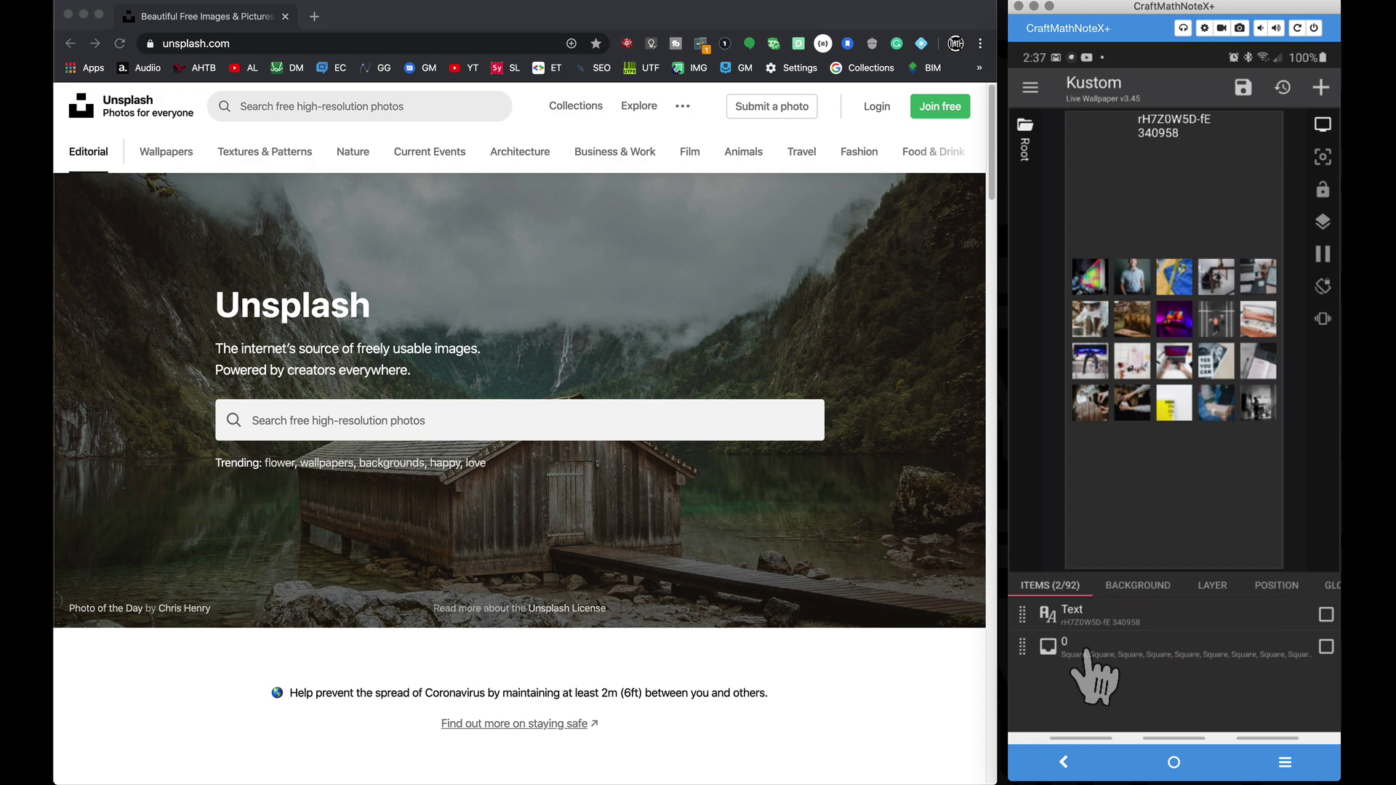
{"action": "left_click", "coordinate": [1086, 649]}
{"action": "left_click", "coordinate": [1091, 622]}
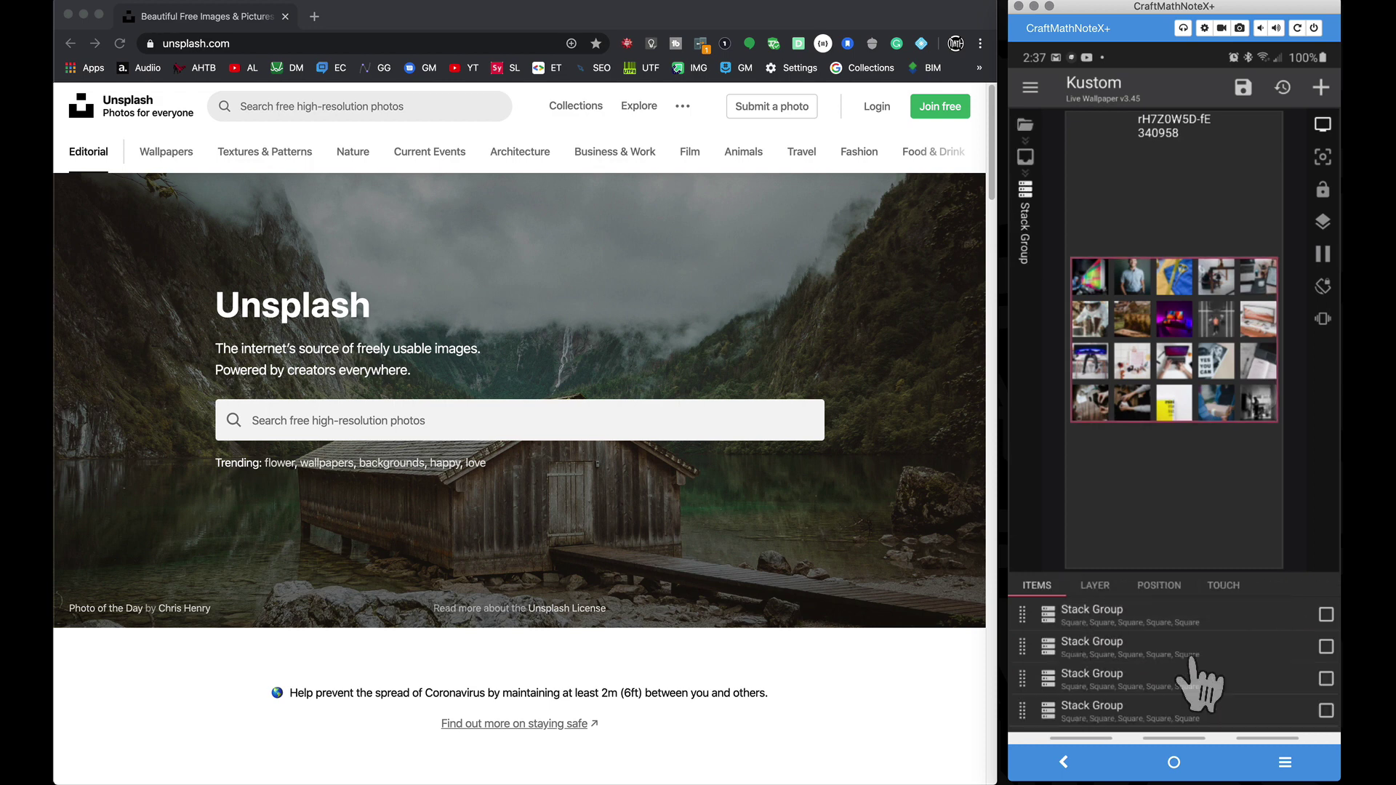
{"action": "left_click", "coordinate": [1325, 711]}
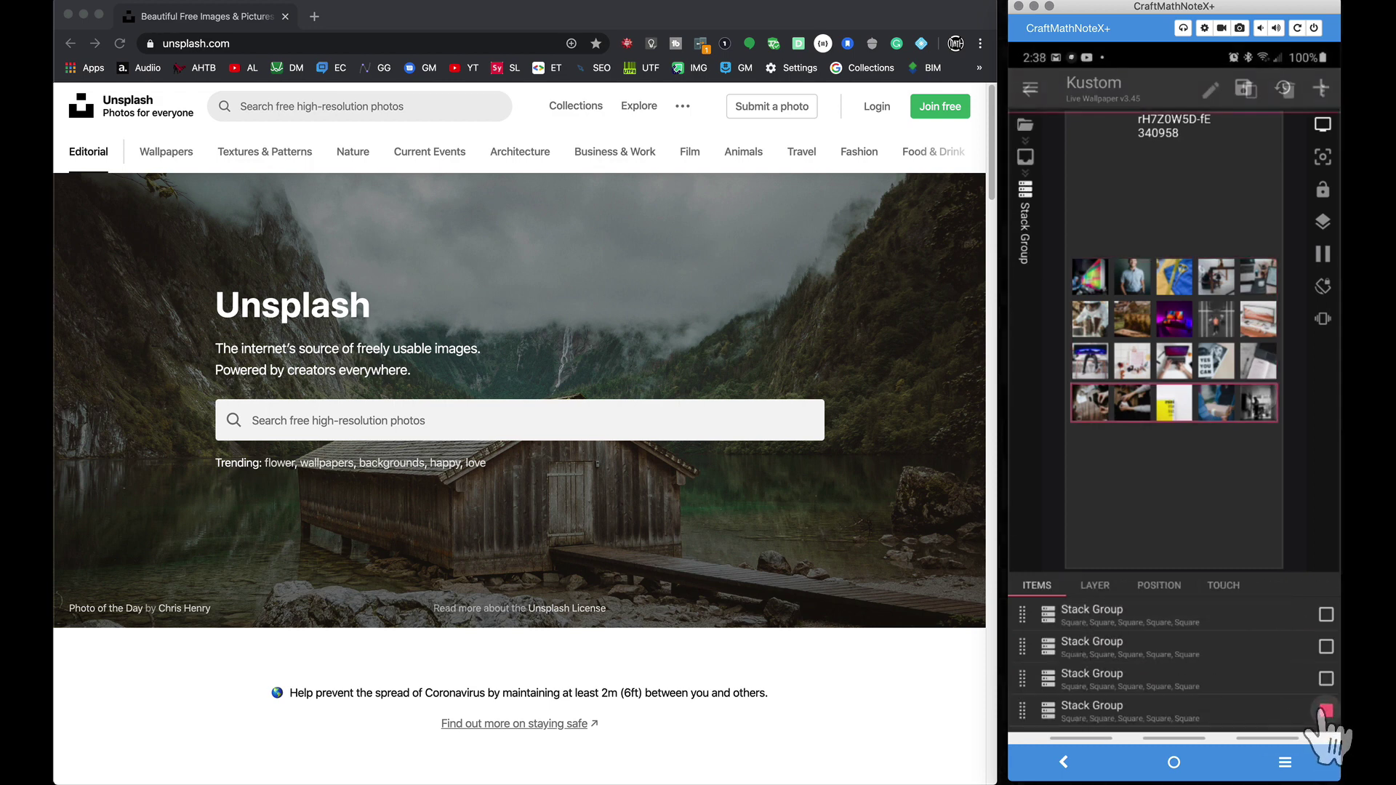
{"action": "left_click", "coordinate": [1327, 678]}
{"action": "left_click", "coordinate": [1326, 646]}
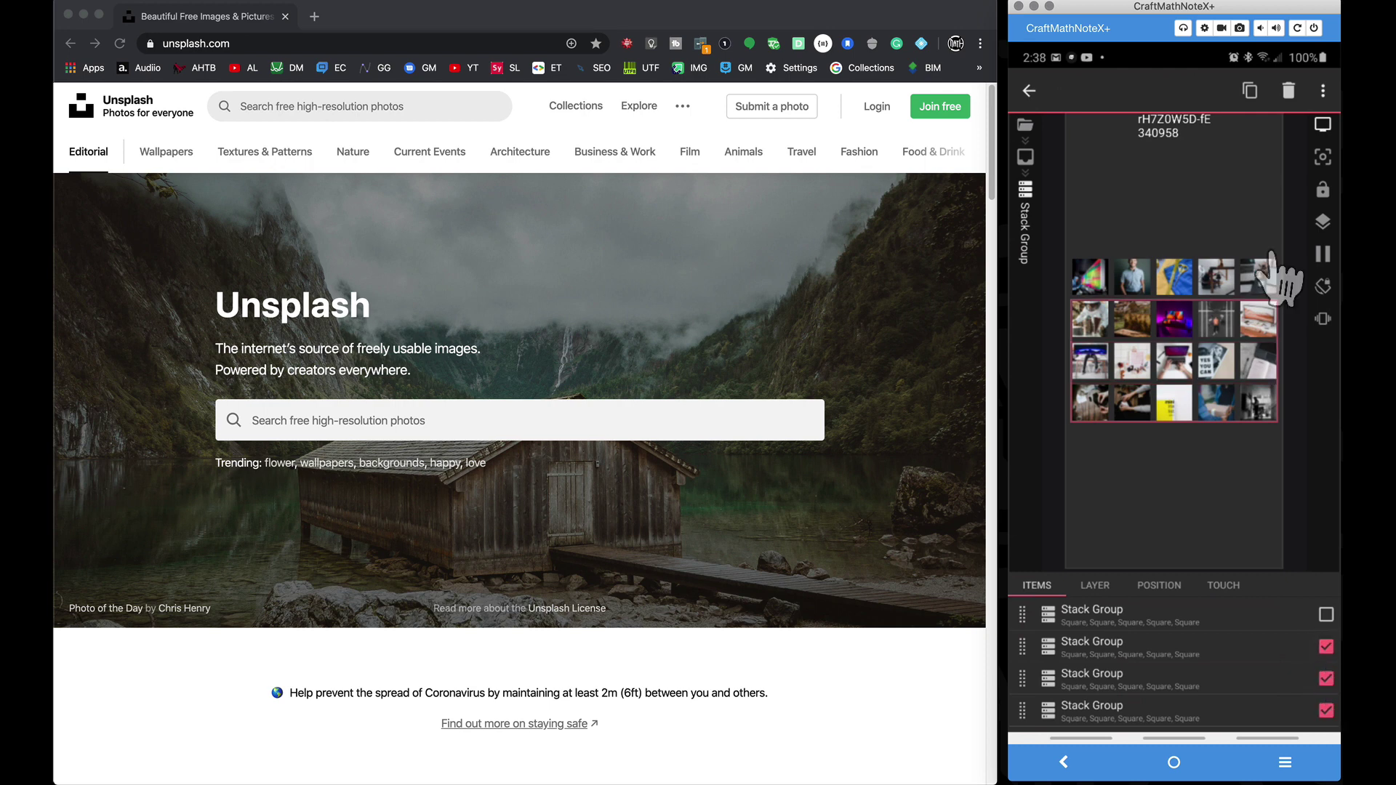
{"action": "left_click", "coordinate": [1288, 90]}
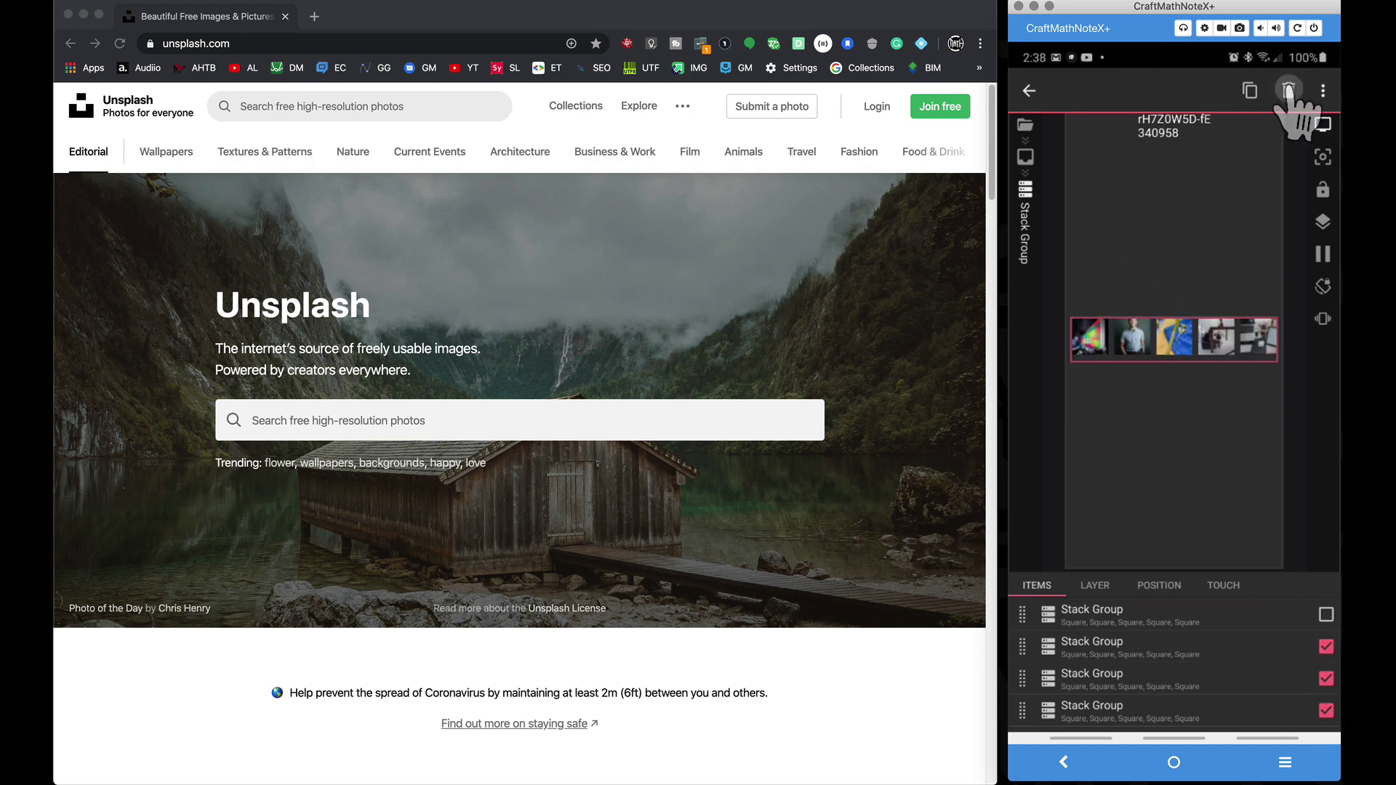
Step: Delete the extra Shapes in the remaining row, leaving one thumbnail
{"action": "left_click", "coordinate": [1163, 623]}
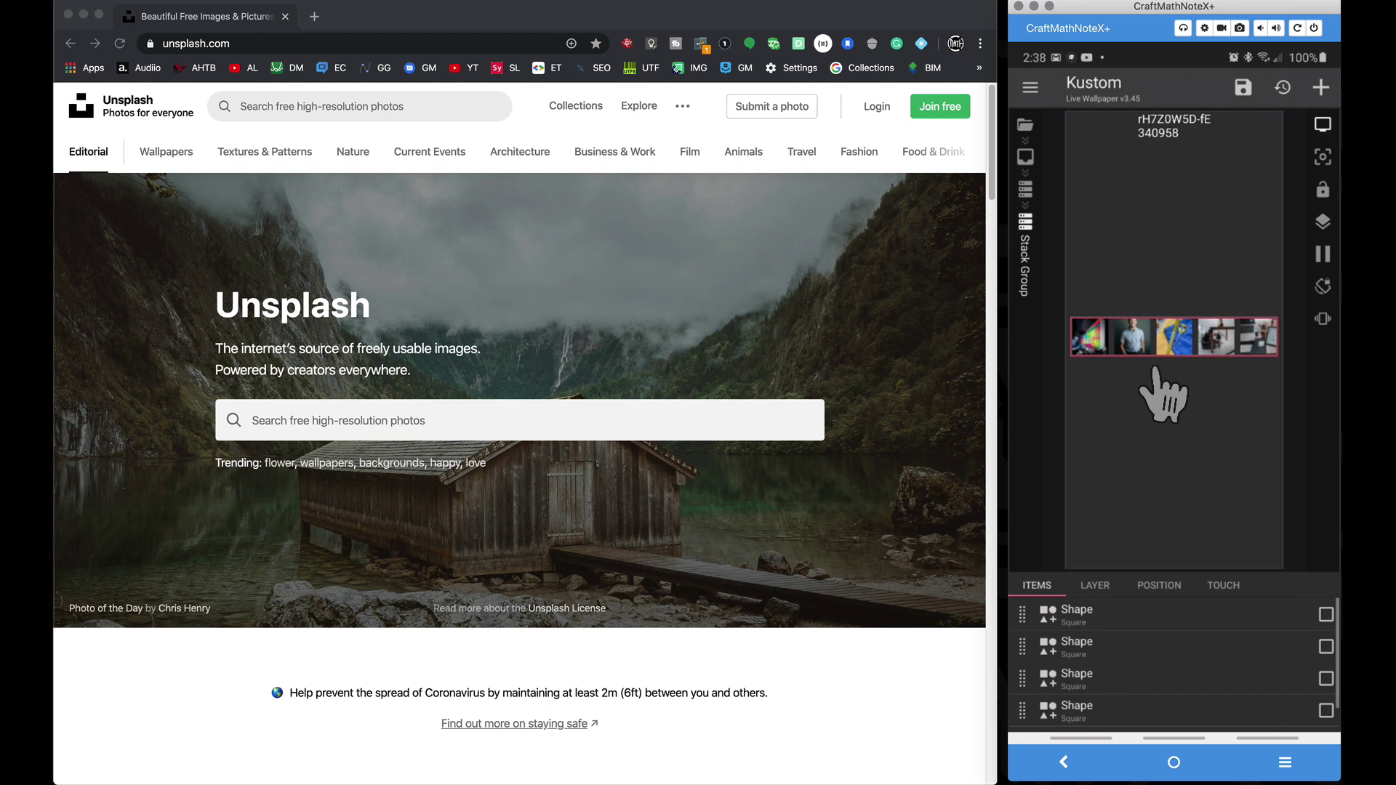
{"action": "scroll", "coordinate": [1163, 731], "scroll_direction": "up", "scroll_amount": 1}
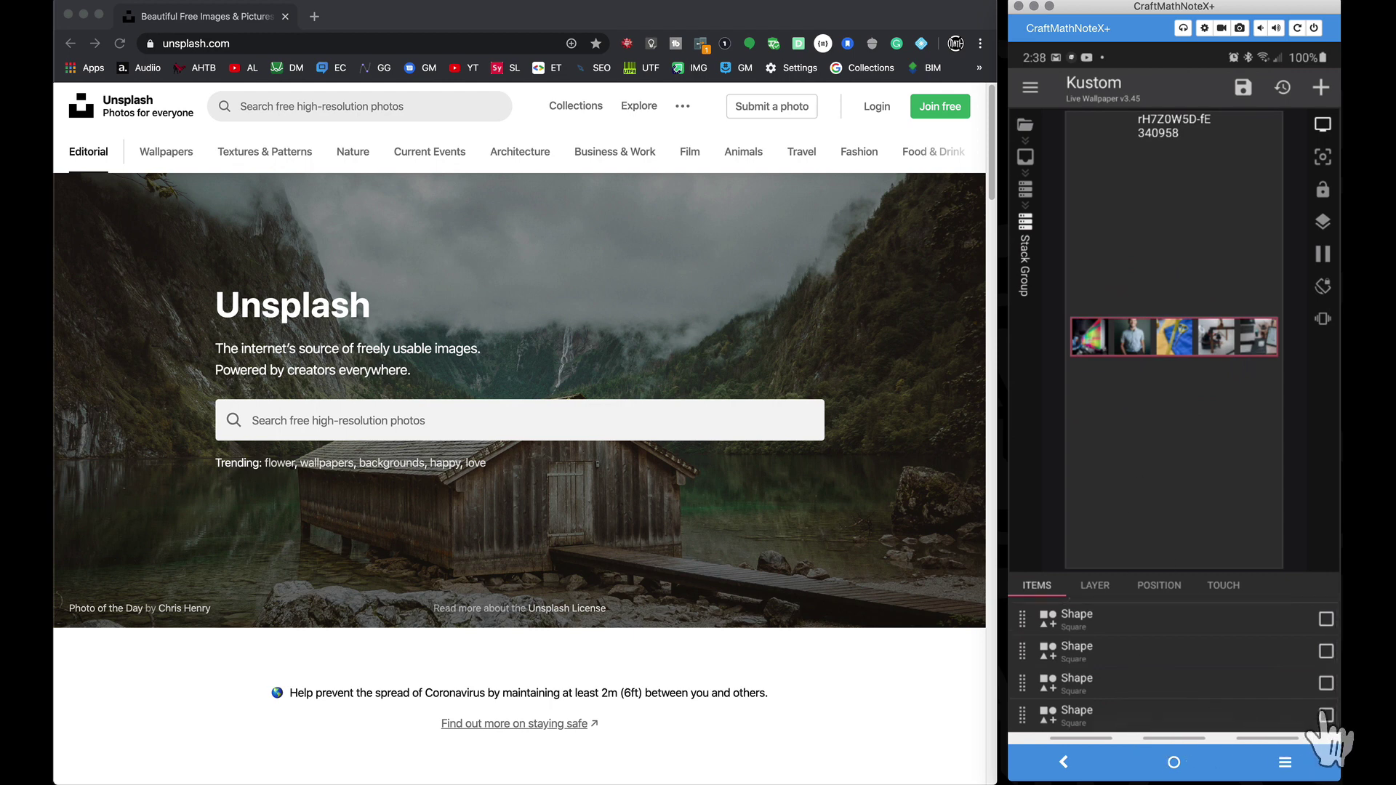
{"action": "left_click", "coordinate": [1323, 716]}
{"action": "left_click", "coordinate": [1325, 683]}
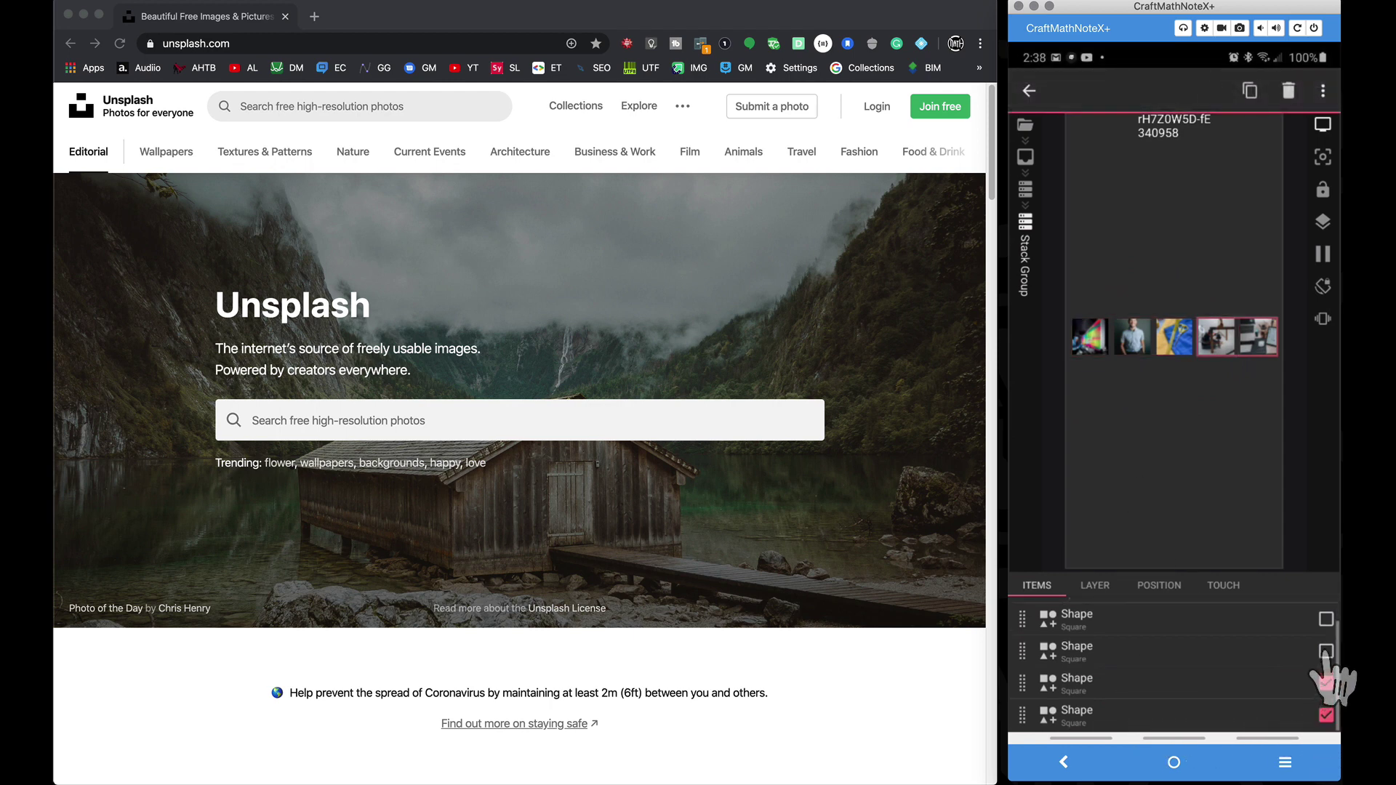
{"action": "left_click", "coordinate": [1325, 619]}
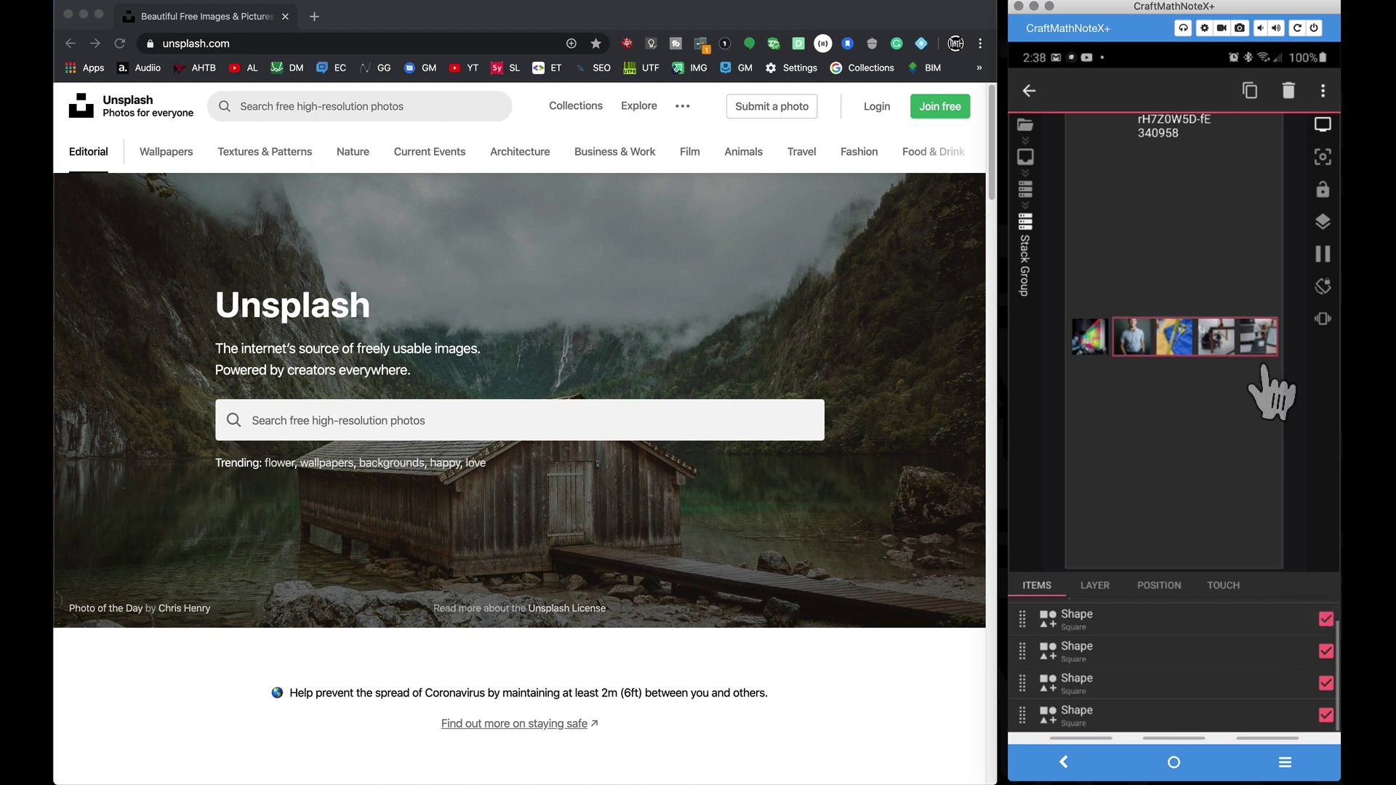
{"action": "left_click", "coordinate": [1286, 91]}
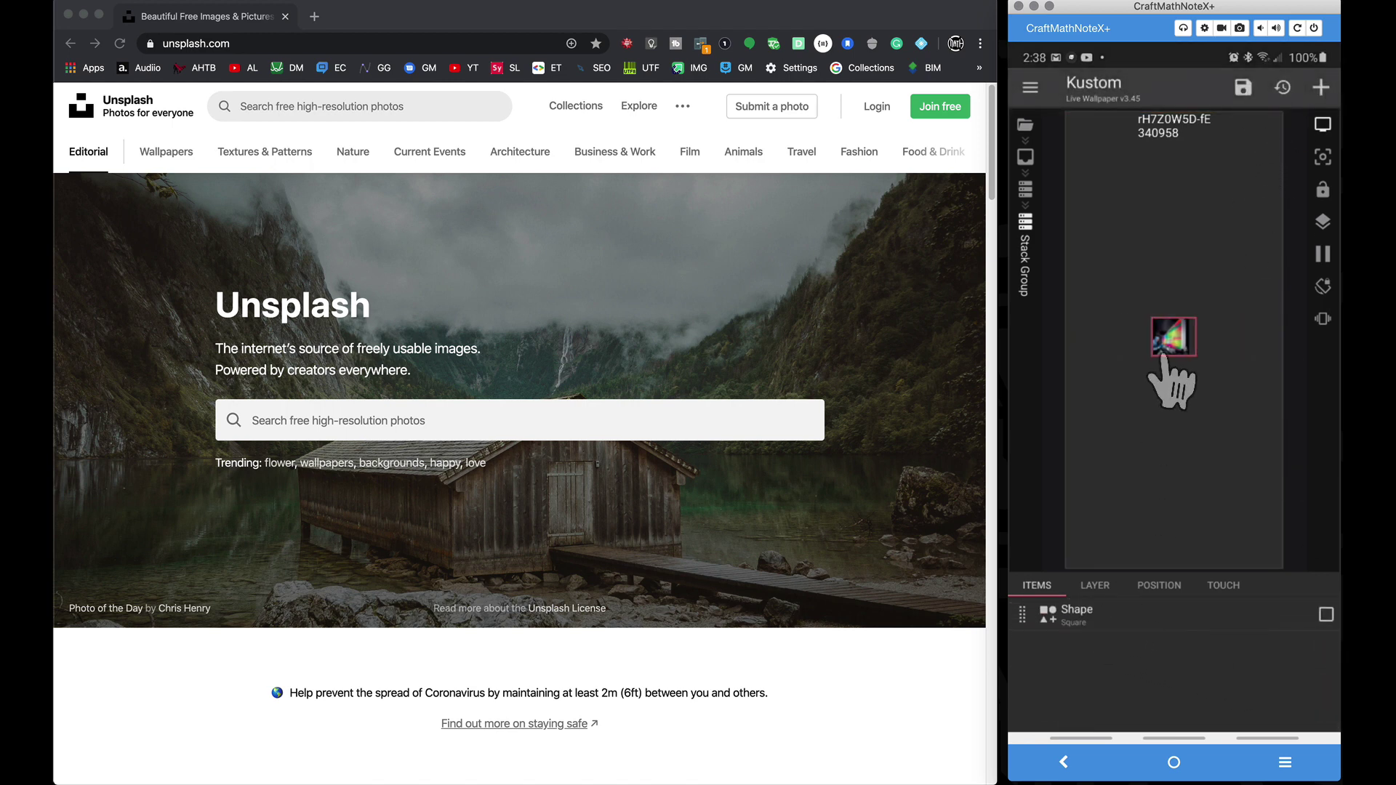
Step: Add a Touch action to the Shape: Toggle Global Switch targeting num
{"action": "left_click", "coordinate": [1085, 624]}
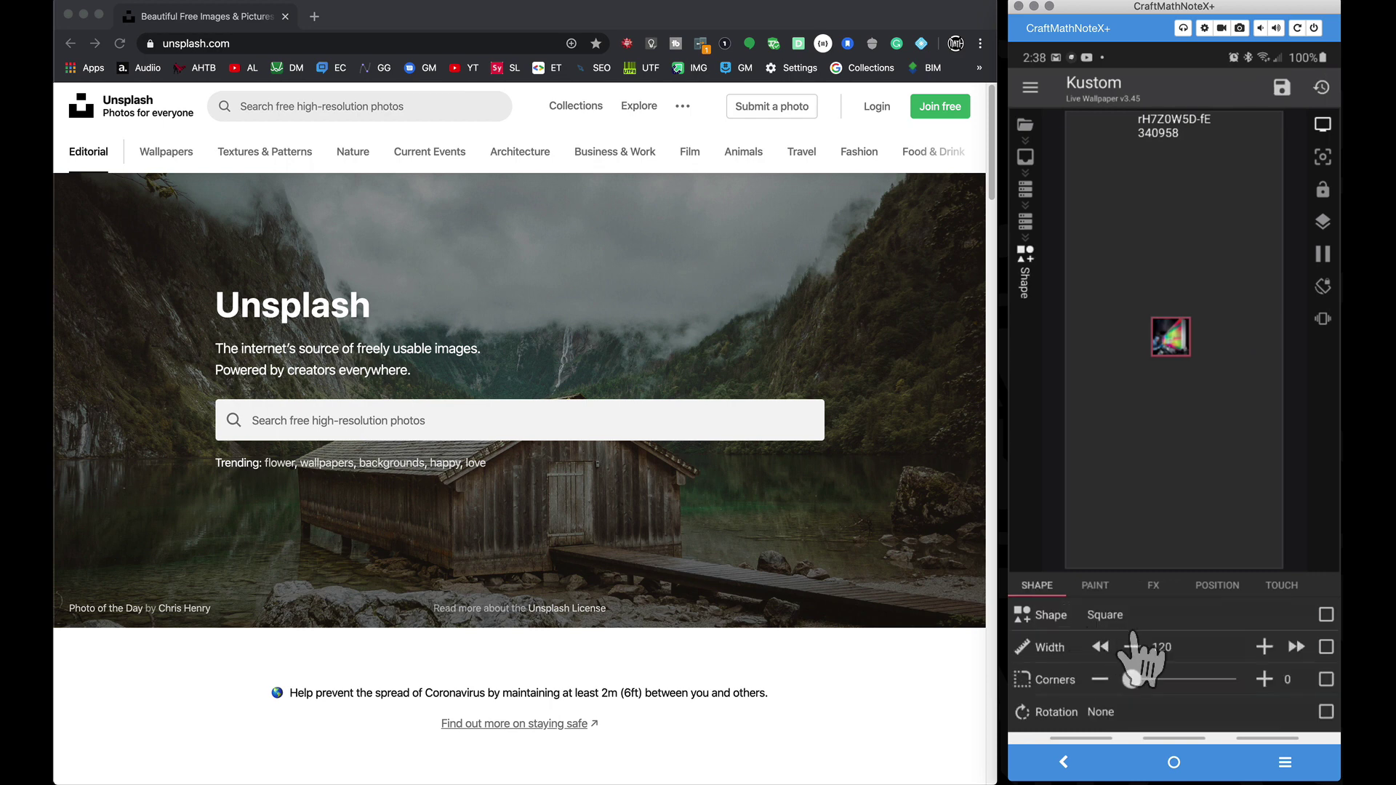
{"action": "left_click", "coordinate": [1276, 587]}
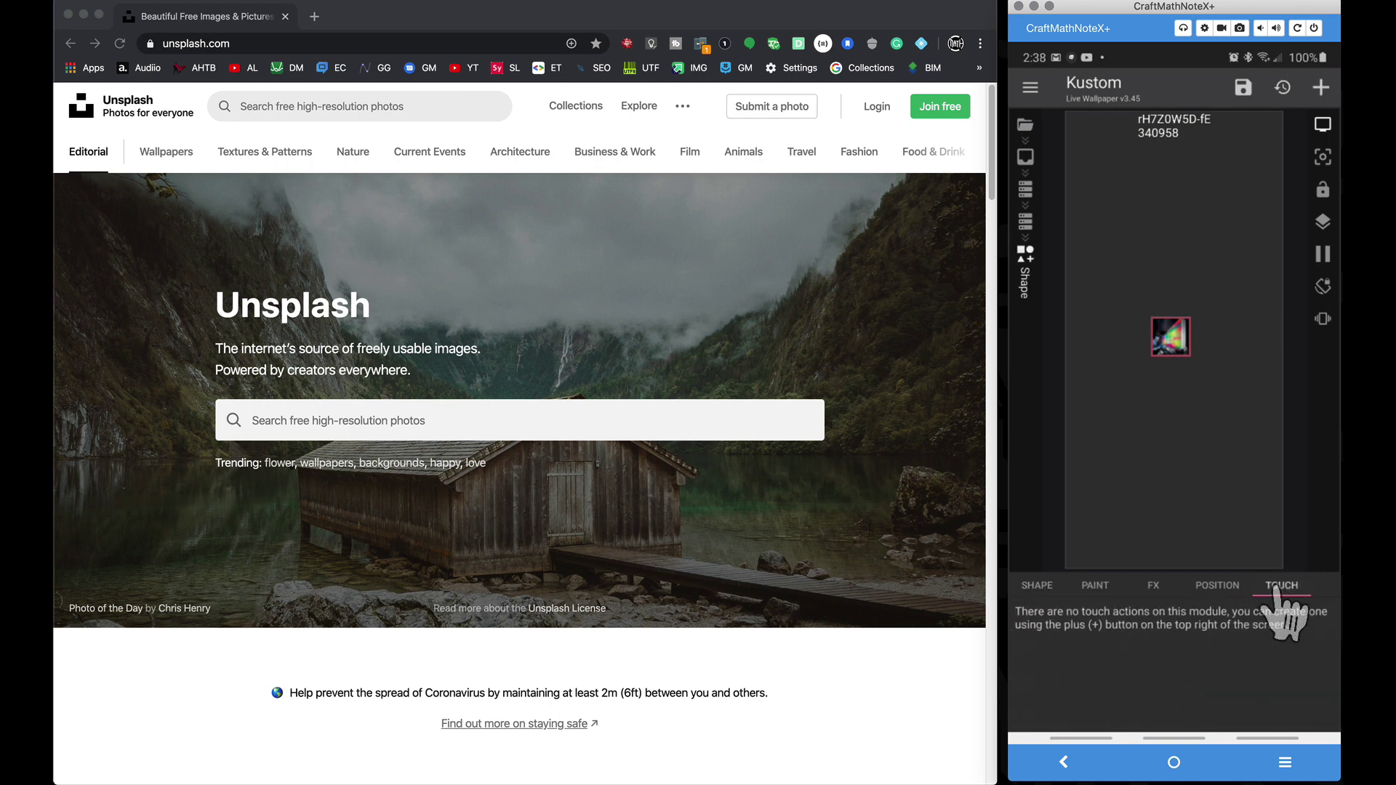
{"action": "left_click", "coordinate": [1319, 91]}
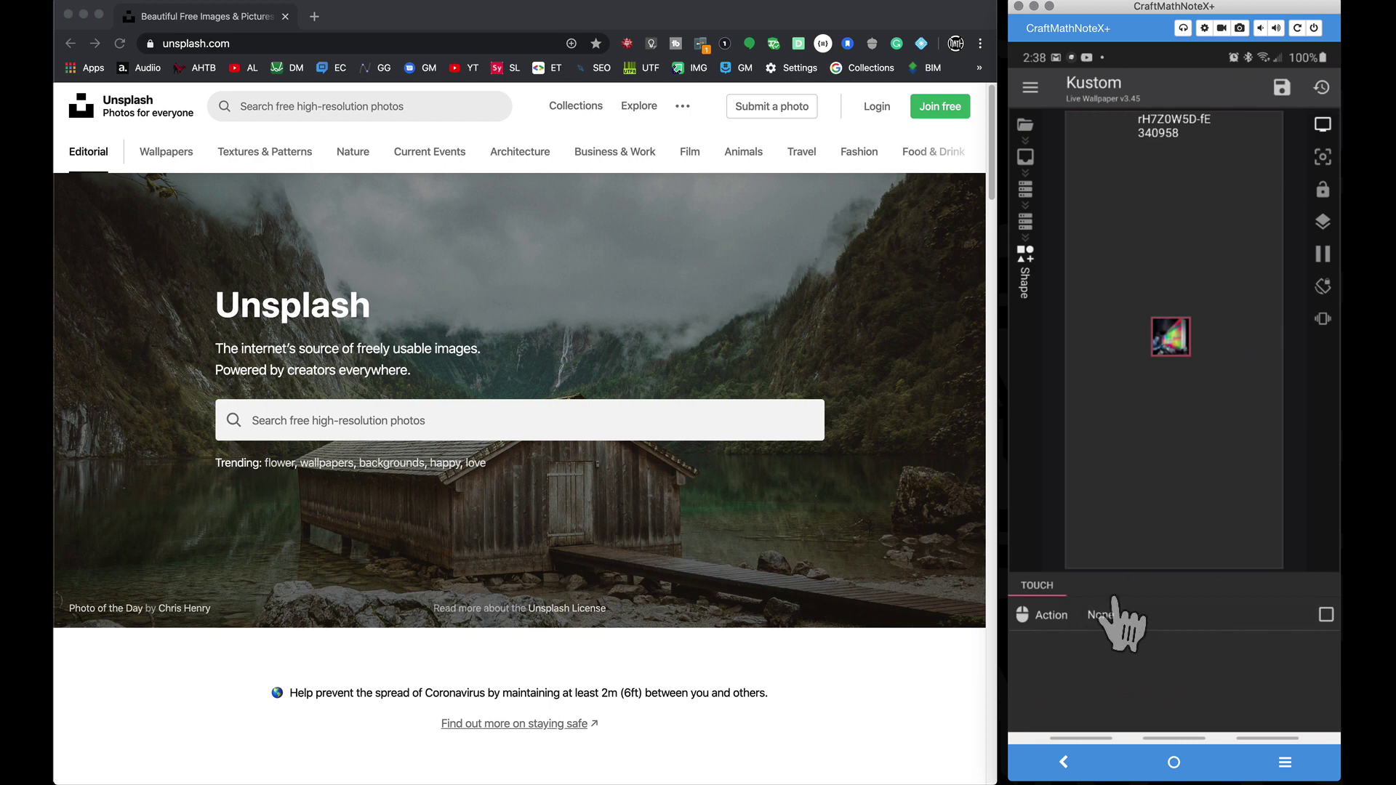
{"action": "left_click", "coordinate": [1116, 614]}
{"action": "left_click", "coordinate": [1092, 474]}
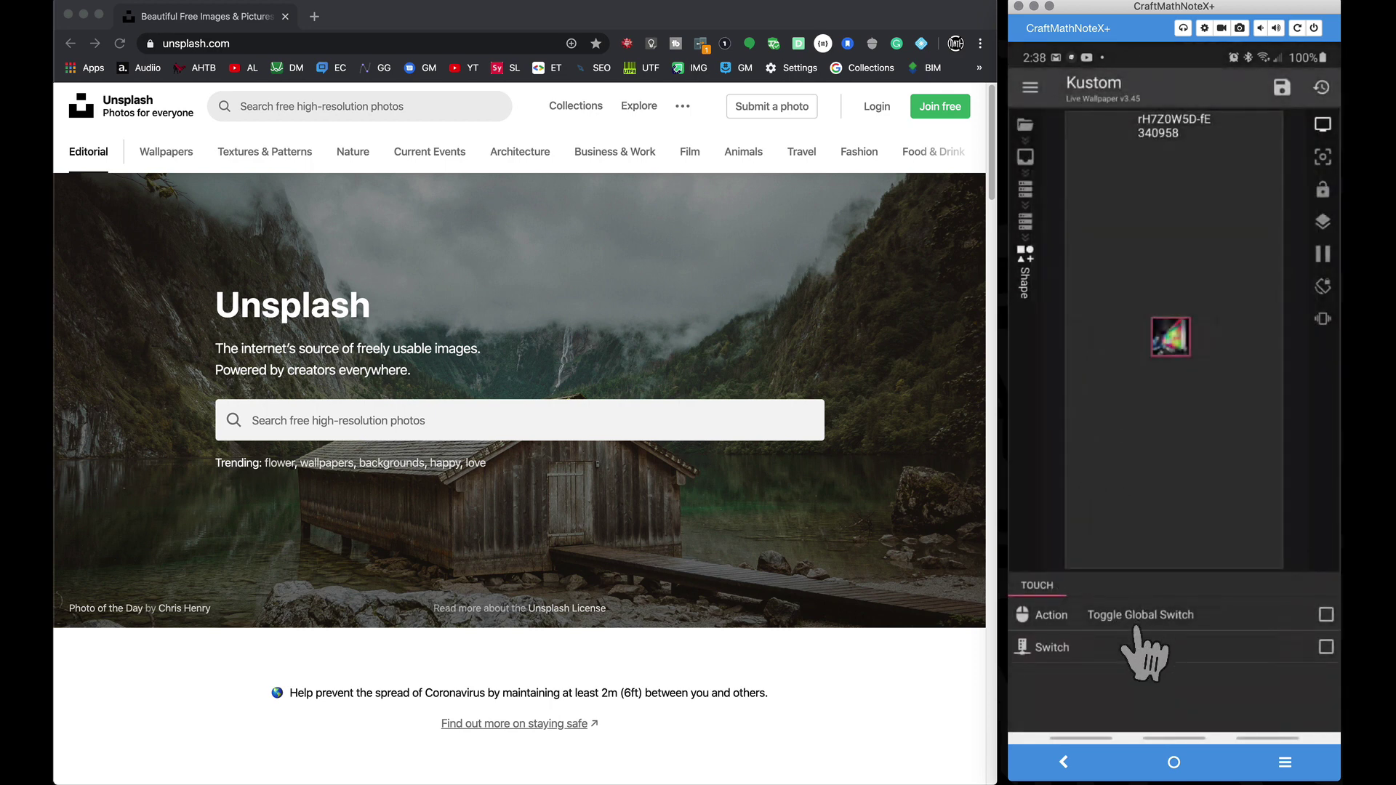
{"action": "left_click", "coordinate": [1120, 643]}
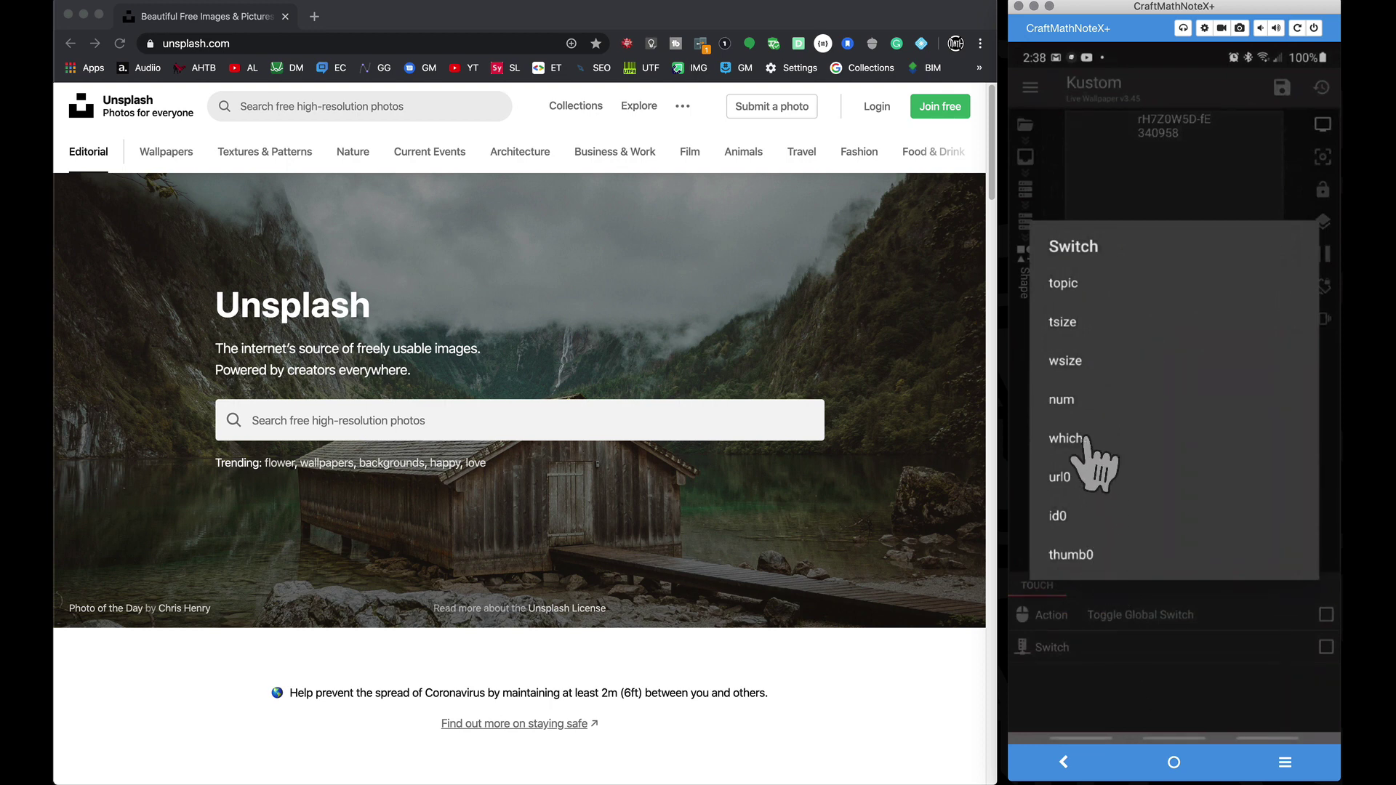
{"action": "left_click", "coordinate": [1067, 404]}
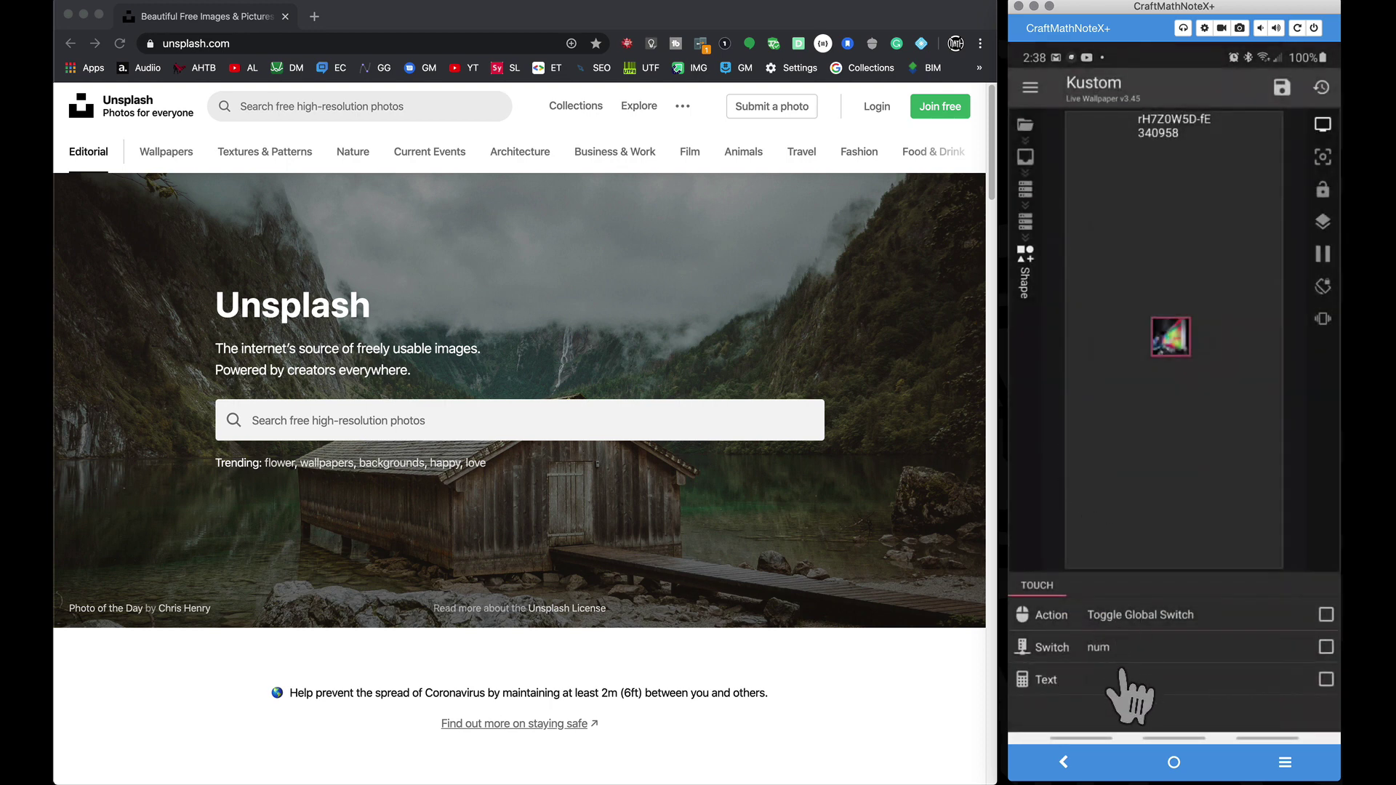
Step: Set the tap's value formula to $si(mindex,1)*5+si(mindex)$
{"action": "left_click", "coordinate": [1131, 684]}
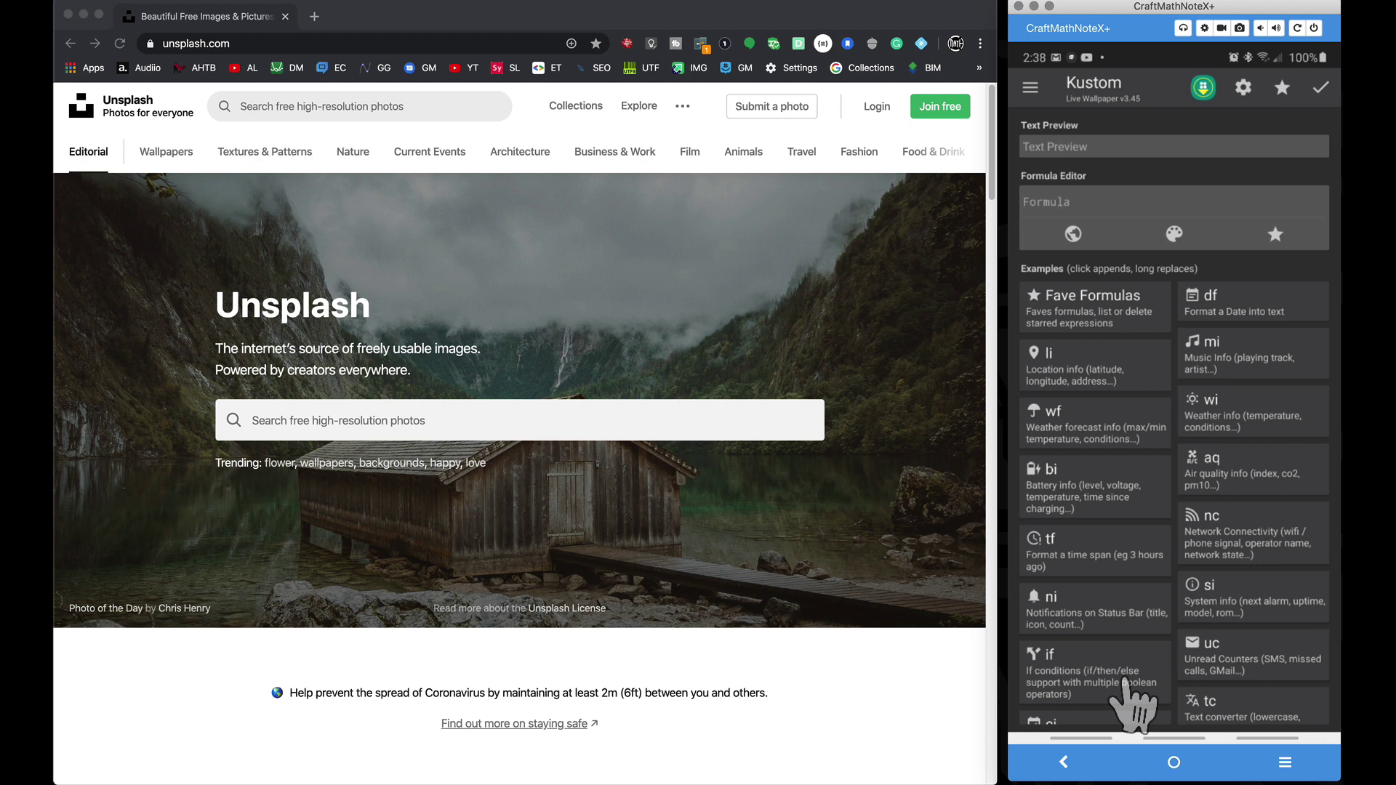
{"action": "left_click", "coordinate": [1132, 698]}
{"action": "type", "text": "si"}
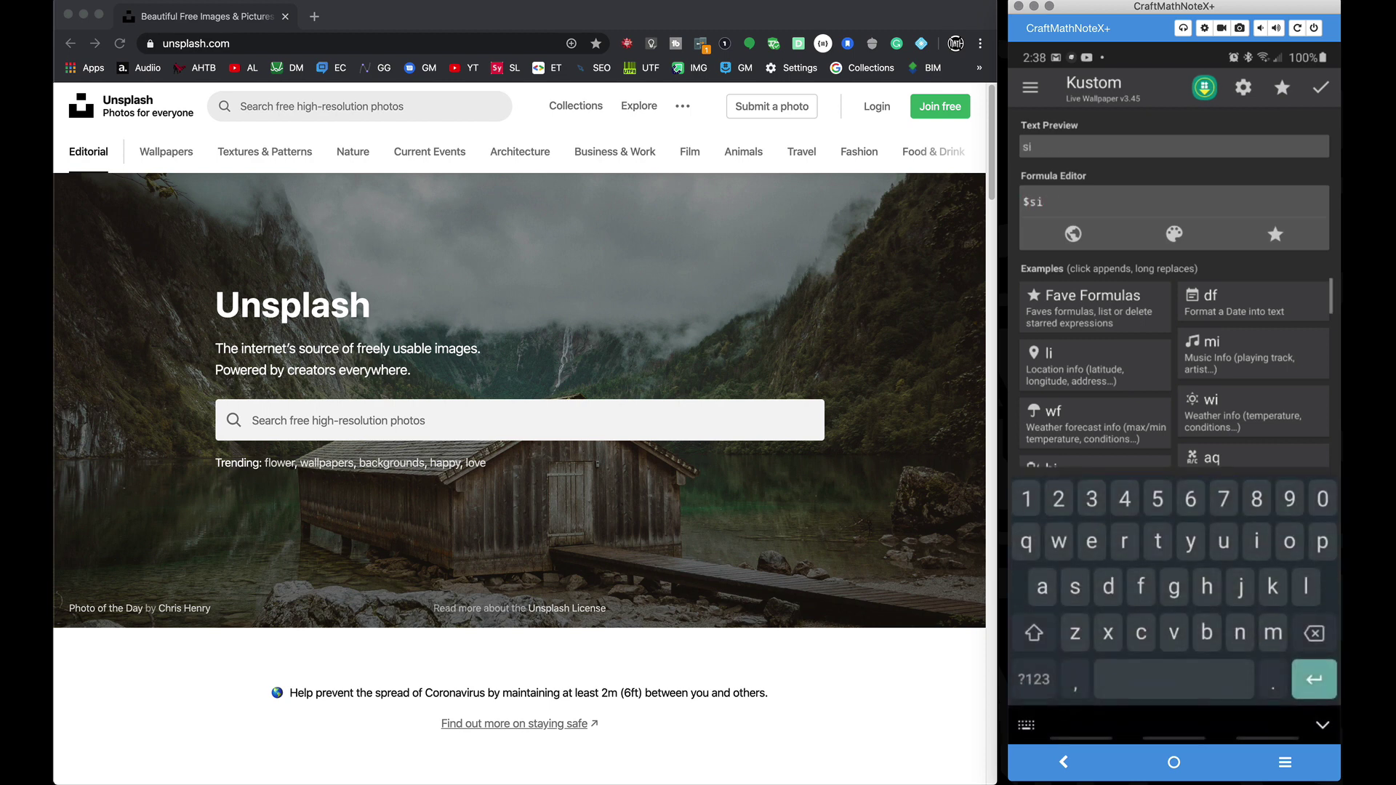
{"action": "type", "text": "(mindex"}
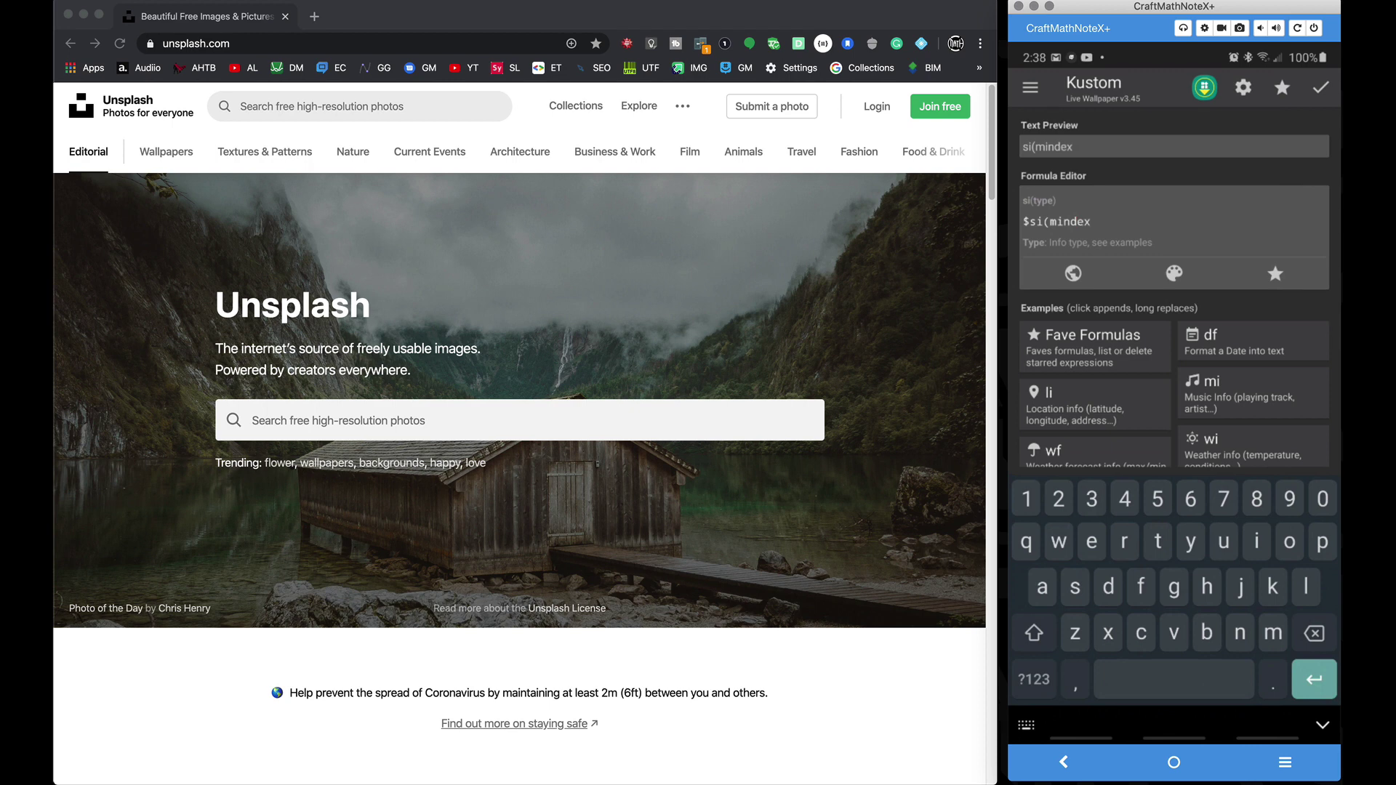
{"action": "type", "text": ",1"}
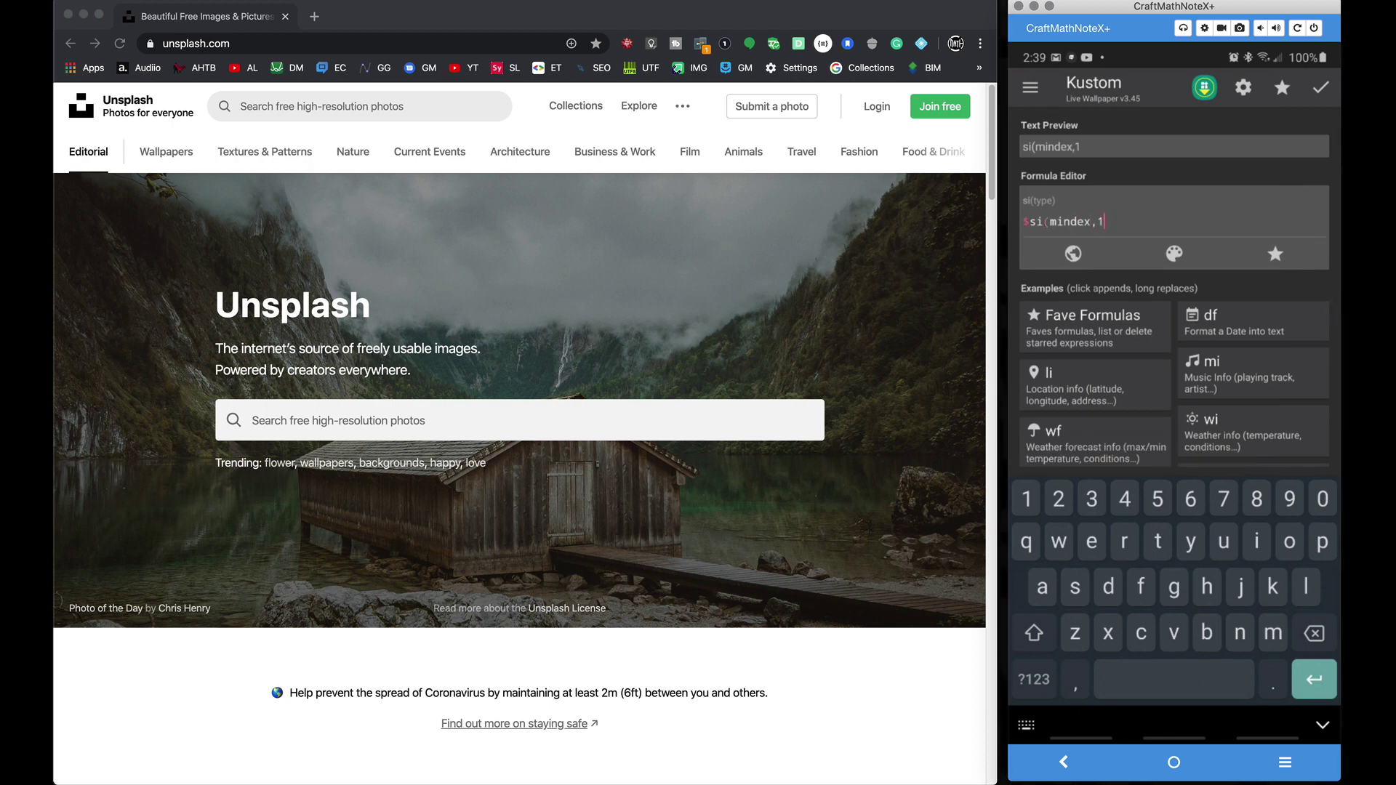
{"action": "type", "text": ")*5+"}
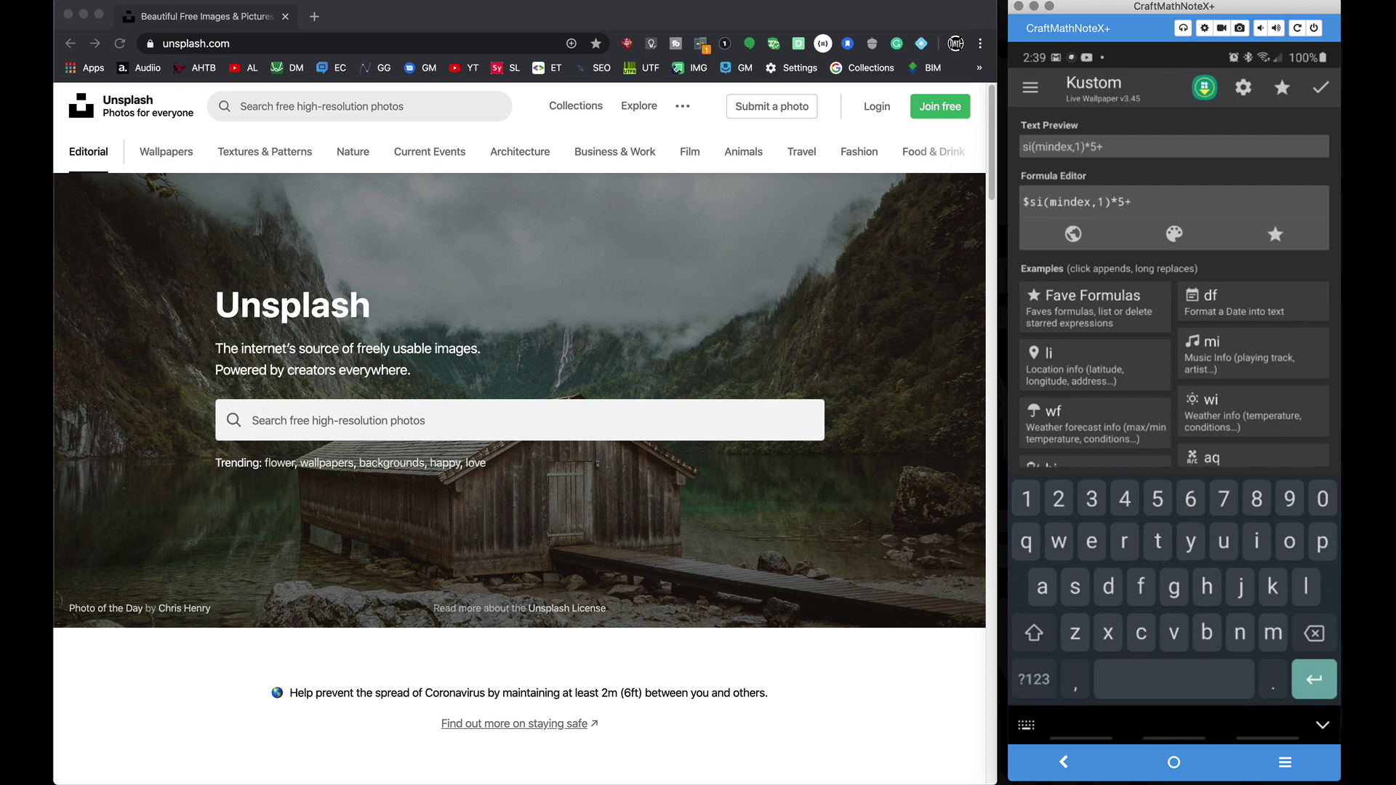
{"action": "type", "text": "si(min"}
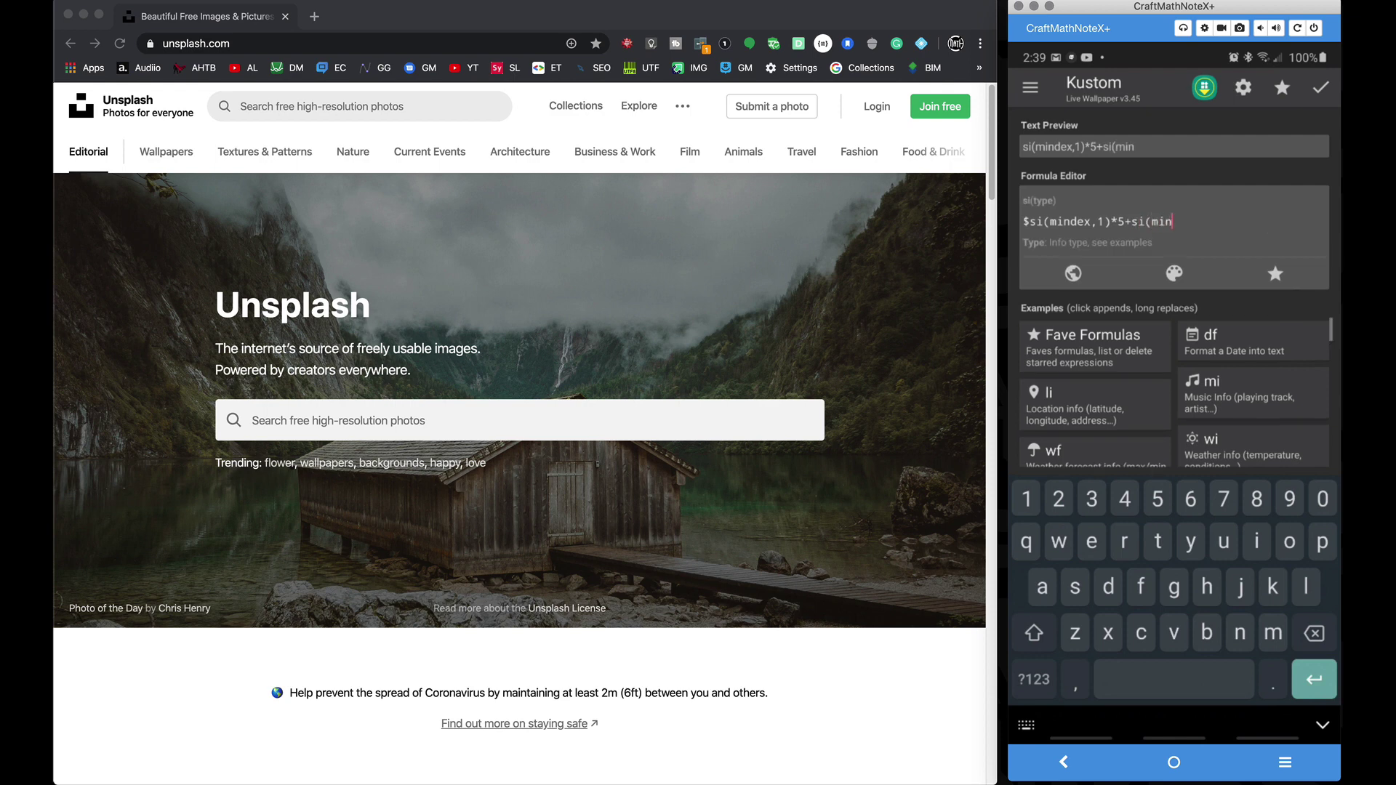
{"action": "type", "text": "dex)$"}
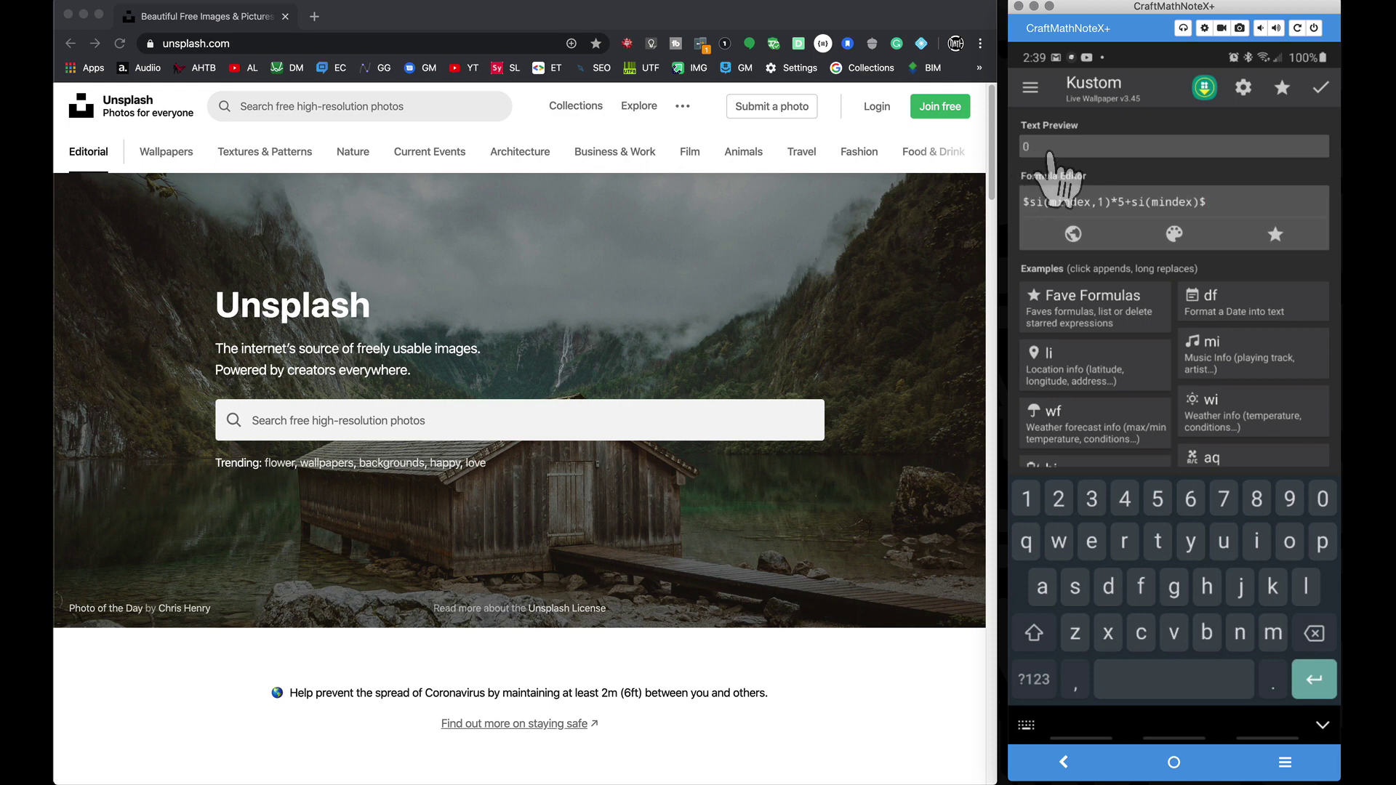
{"action": "left_click", "coordinate": [1322, 88]}
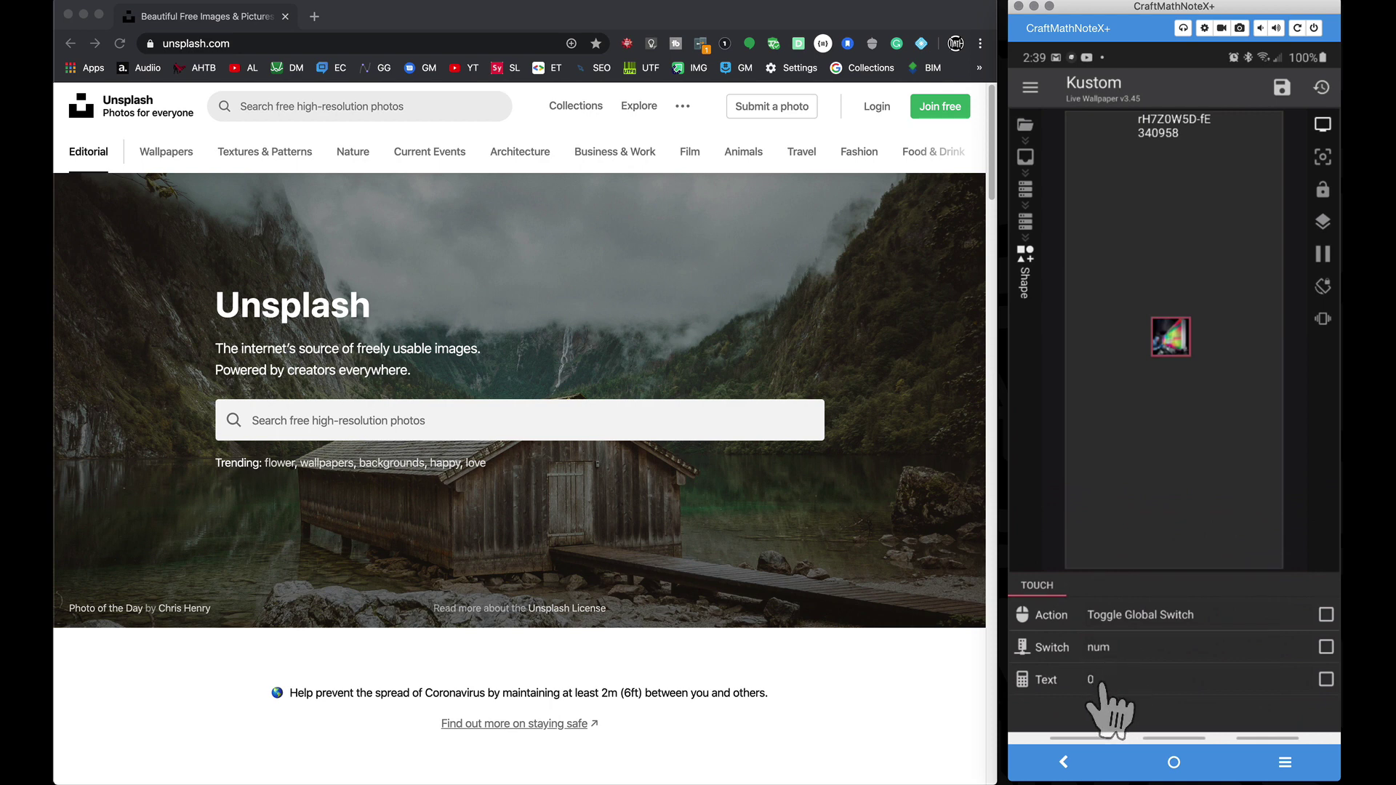
Step: Test the thumbnail tap in the preview, which sets num to 0
{"action": "left_click", "coordinate": [1065, 761]}
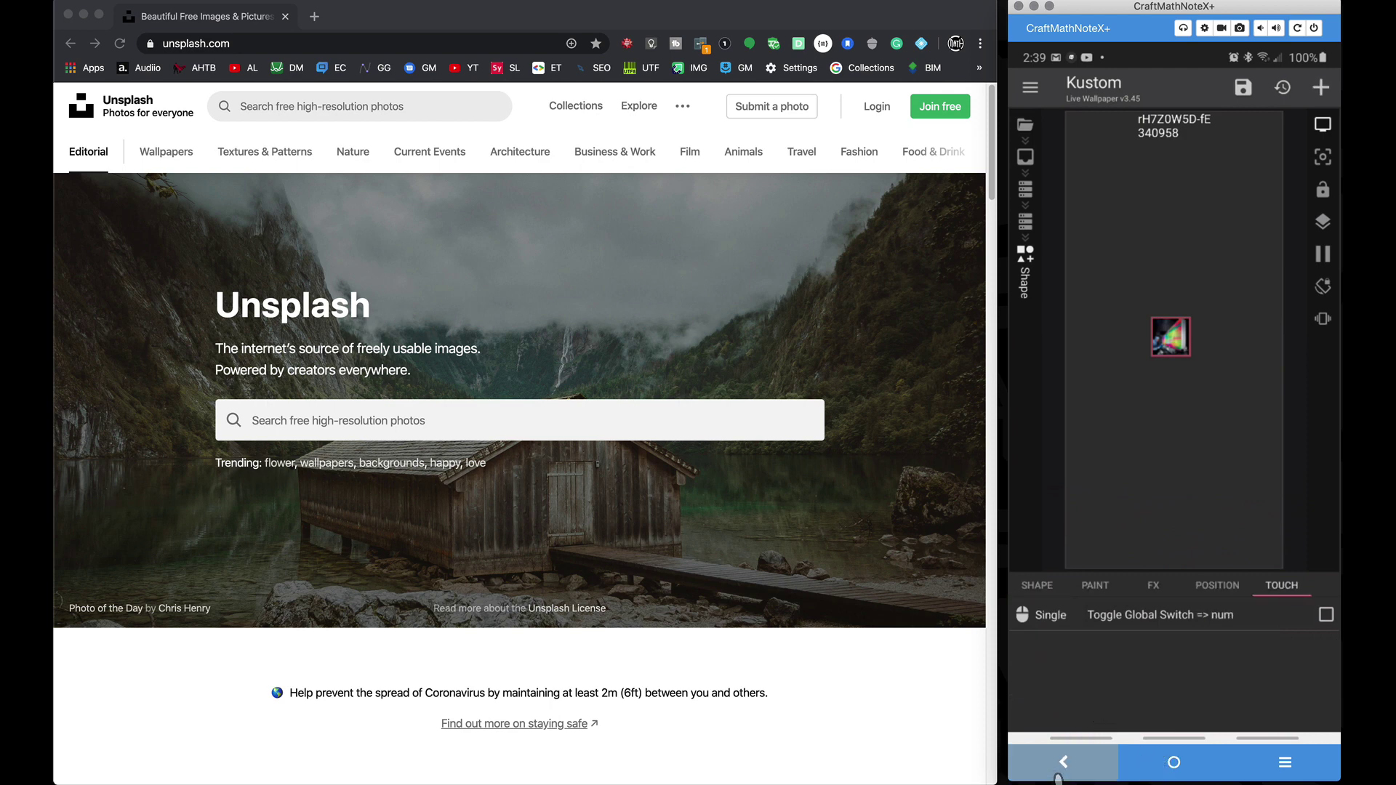
{"action": "left_click", "coordinate": [1058, 776]}
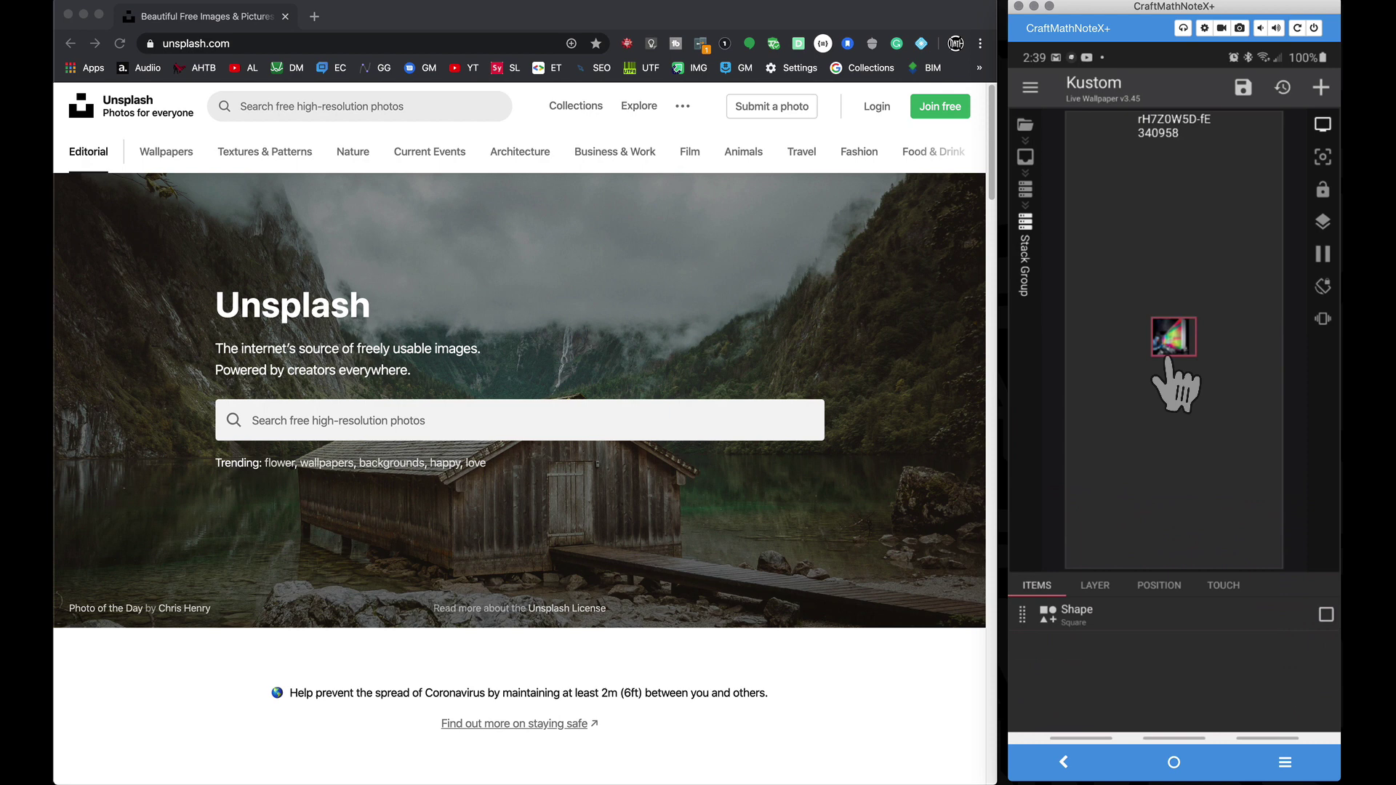
{"action": "left_click", "coordinate": [1168, 338]}
Step: Copy the thumbnail Shape and paste it four times for a row of five
{"action": "left_click", "coordinate": [1063, 758]}
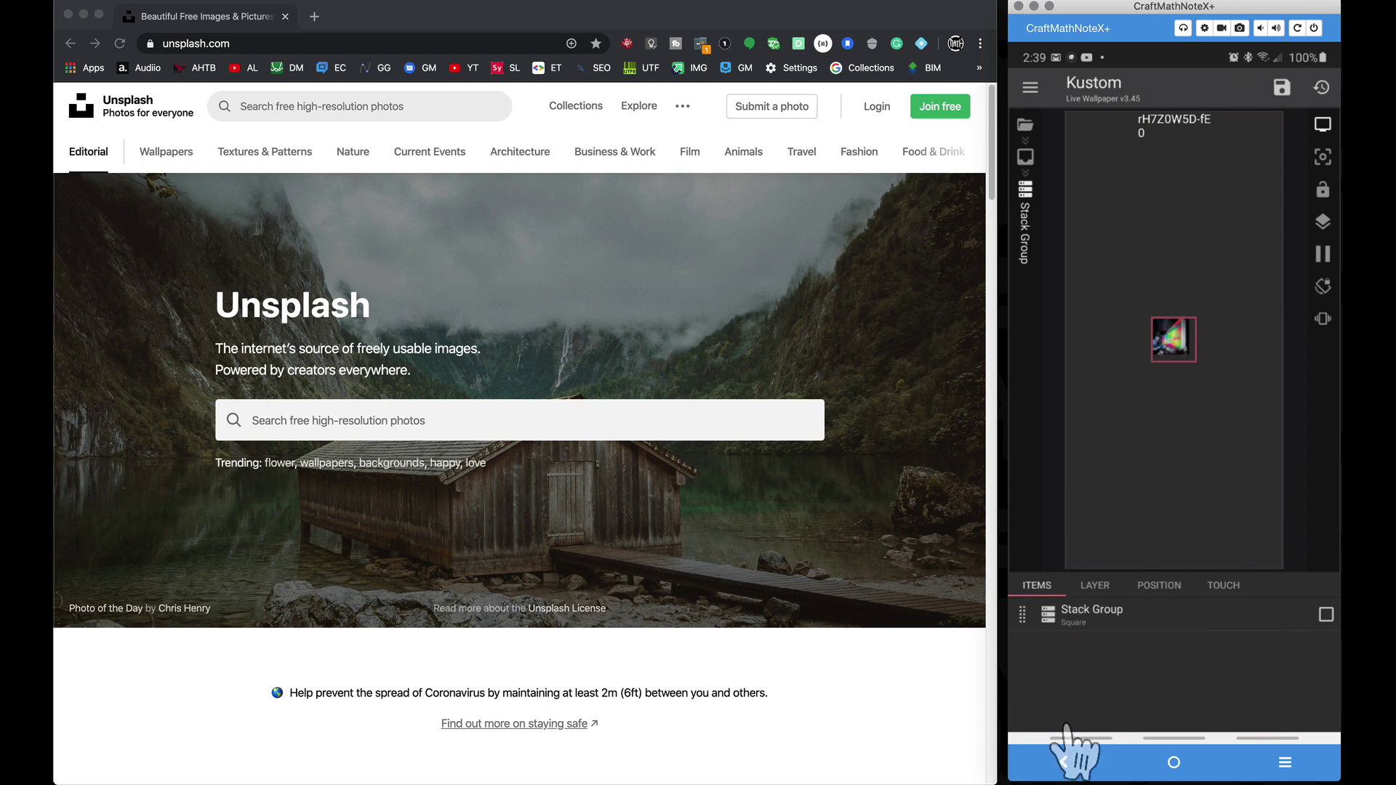
{"action": "left_click", "coordinate": [1089, 627]}
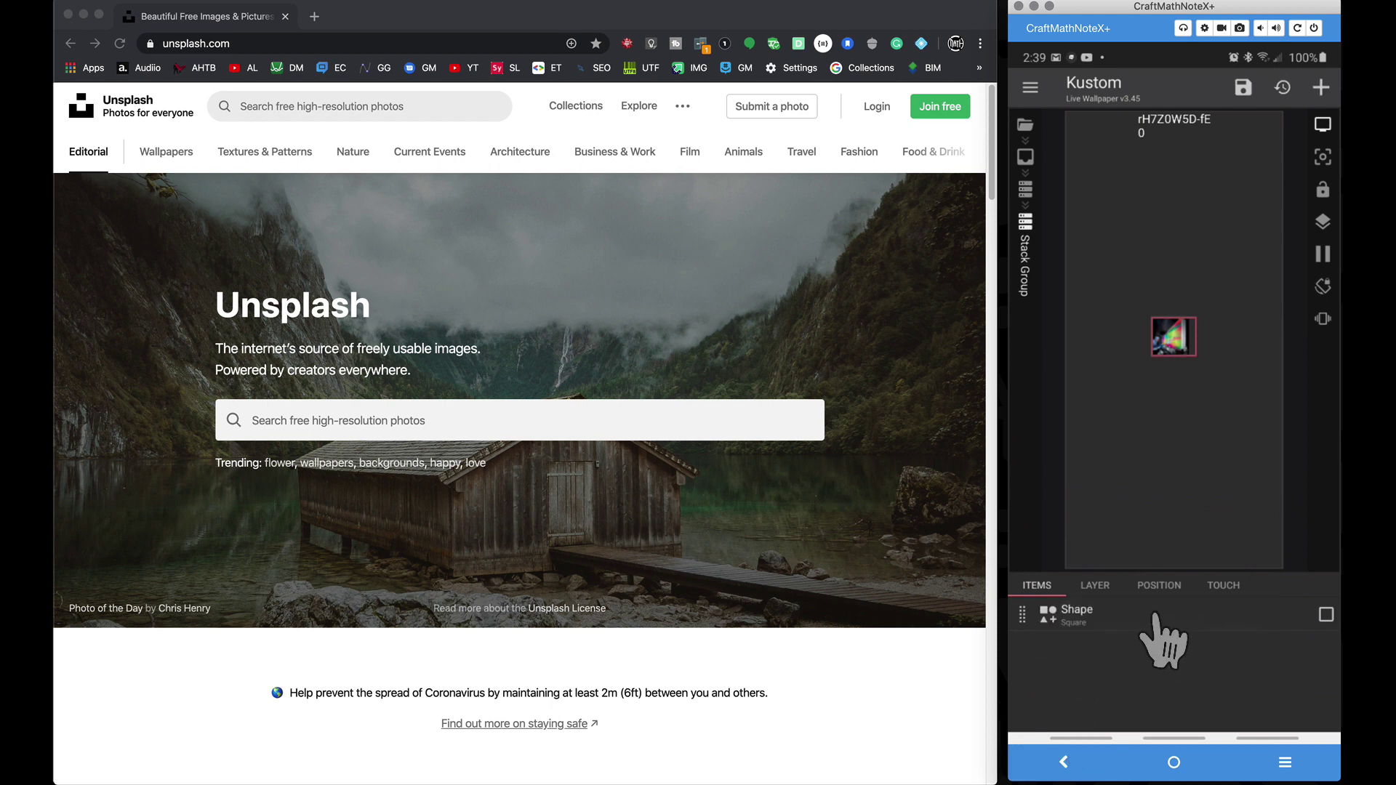
{"action": "left_click", "coordinate": [1326, 614]}
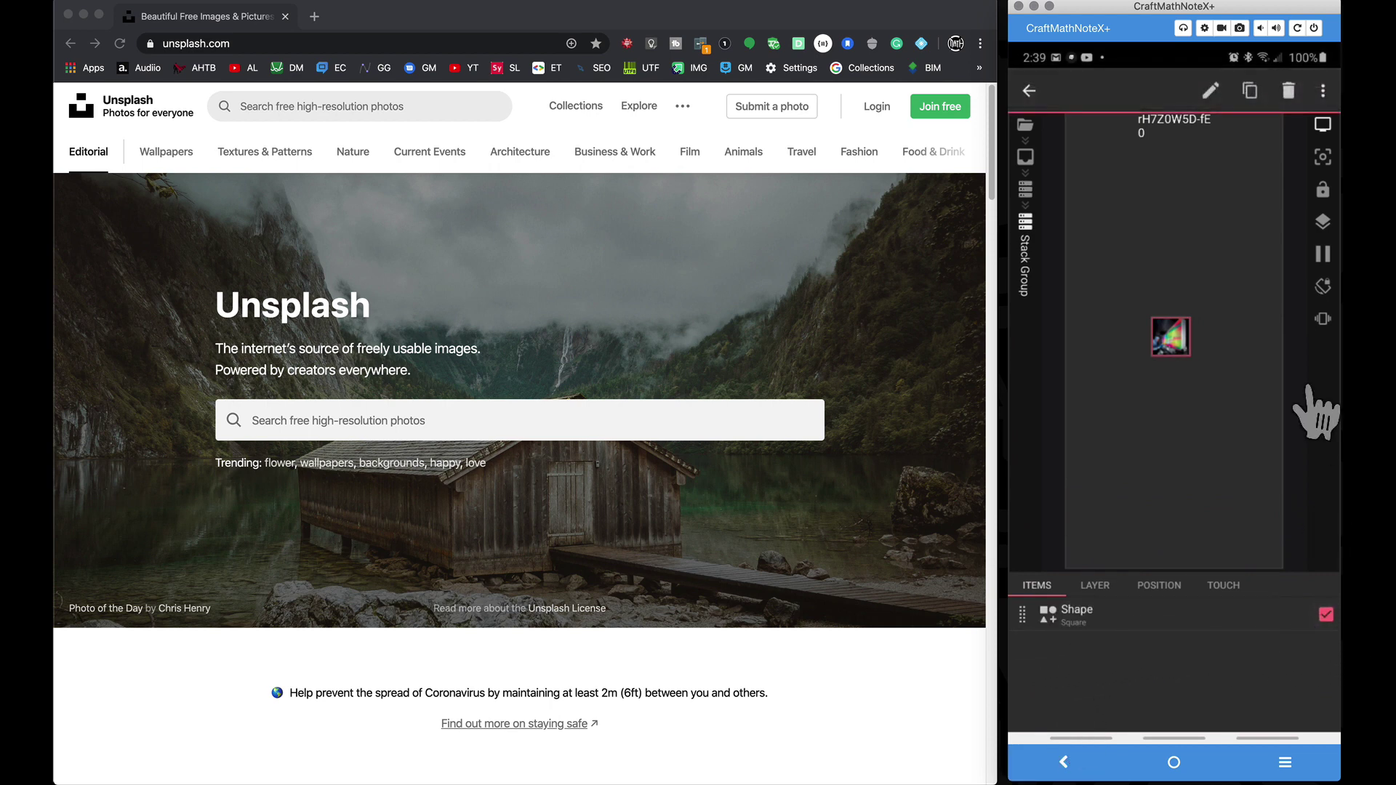
{"action": "left_click", "coordinate": [1249, 90]}
{"action": "left_click", "coordinate": [1322, 88]}
{"action": "left_click", "coordinate": [1322, 88]}
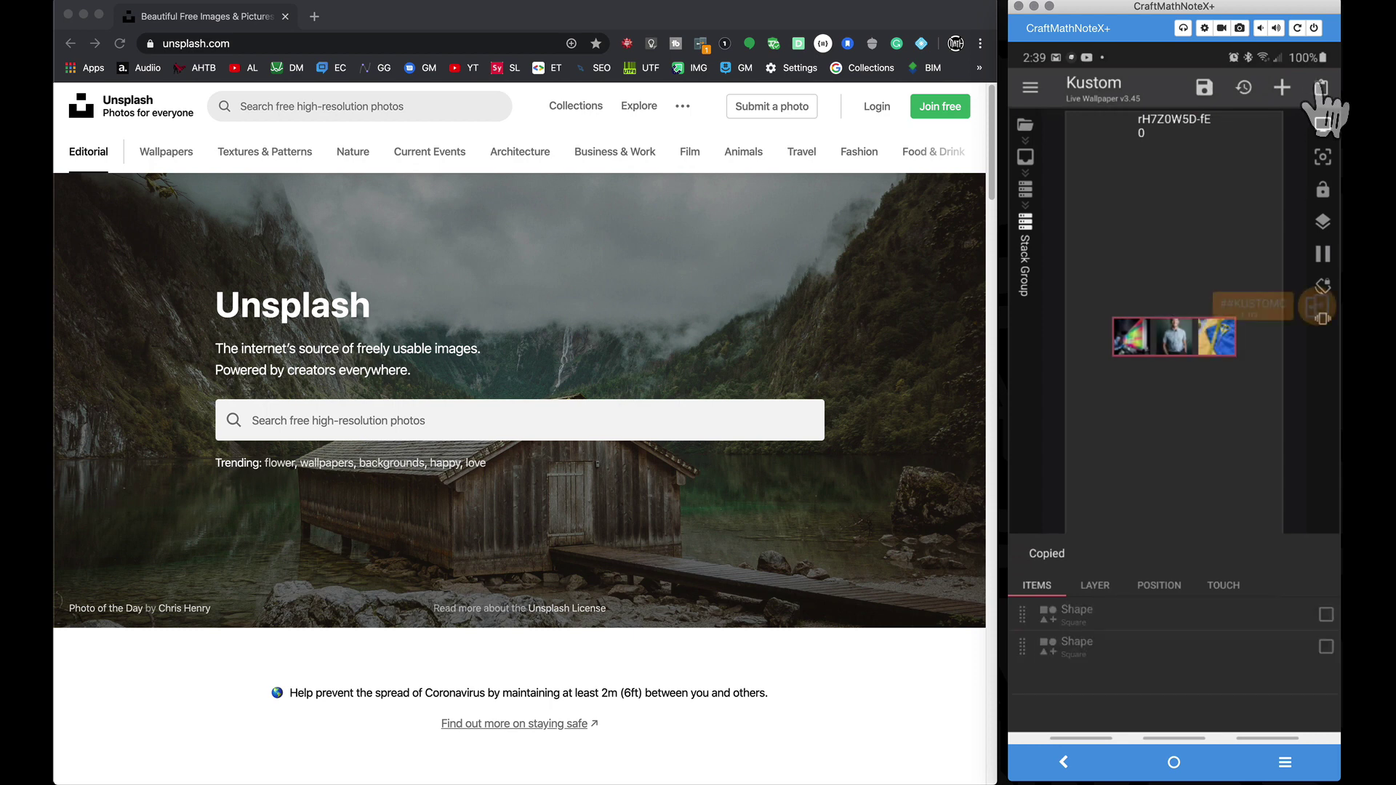
{"action": "left_click", "coordinate": [1322, 88]}
{"action": "left_click", "coordinate": [1321, 87]}
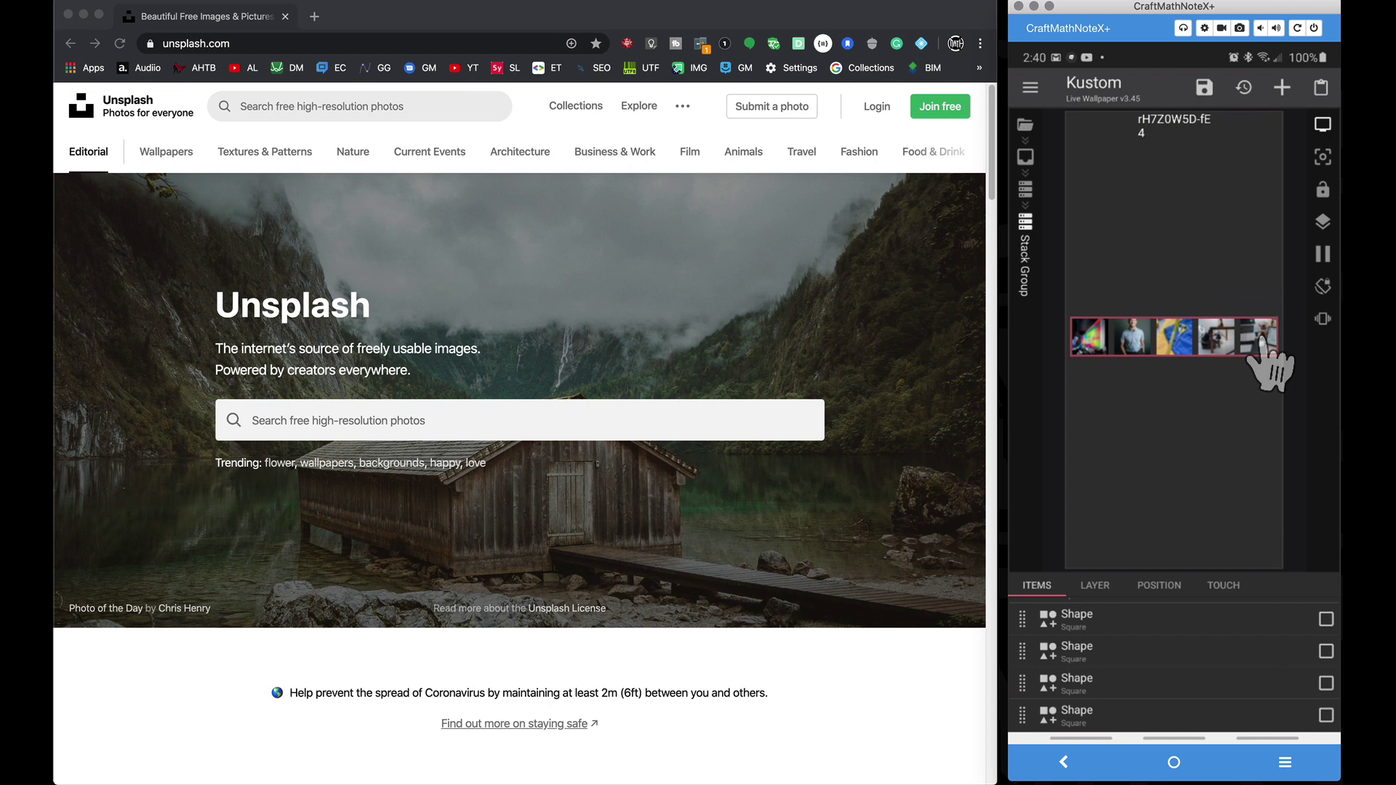
Step: Copy the row's Stack Group and paste it three times for four rows
{"action": "left_click", "coordinate": [1026, 191]}
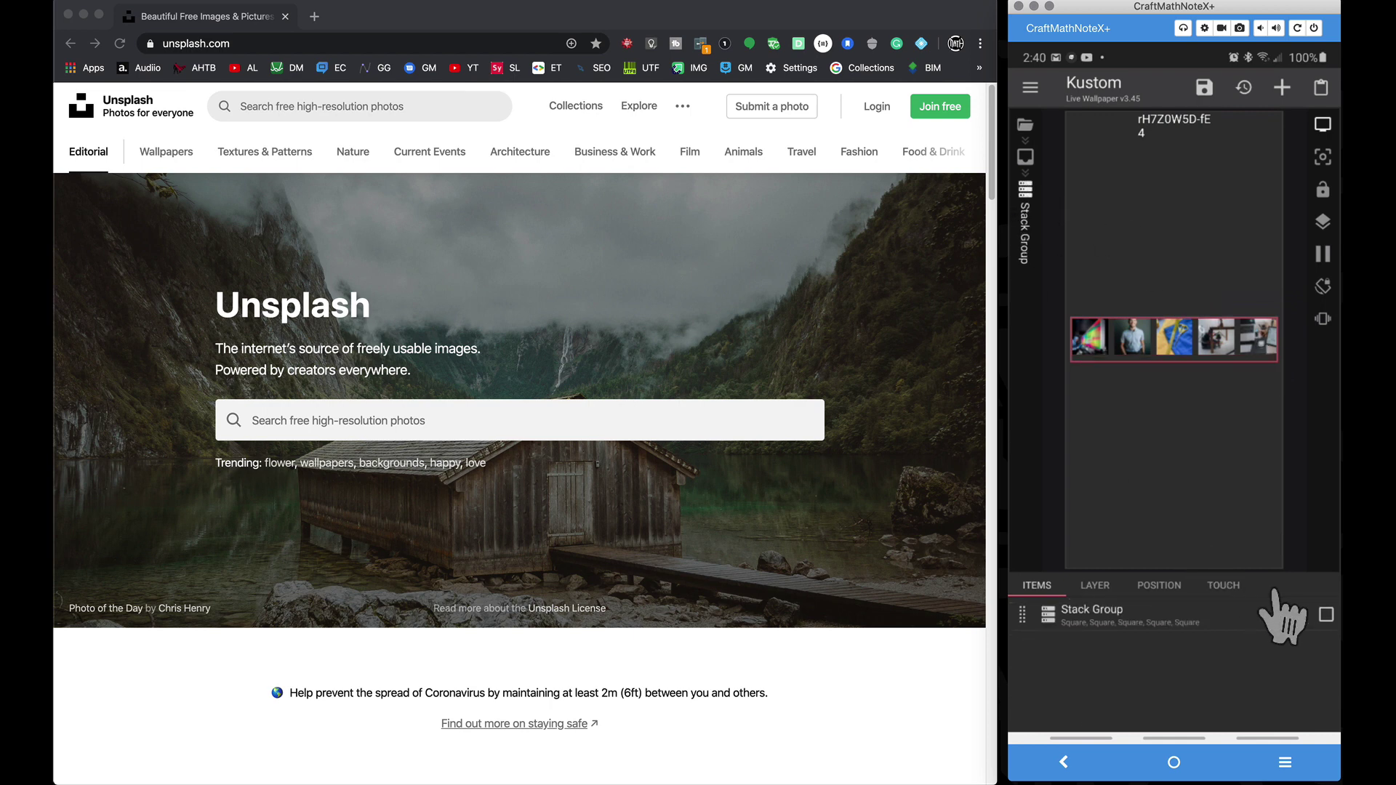
{"action": "left_click", "coordinate": [1325, 615]}
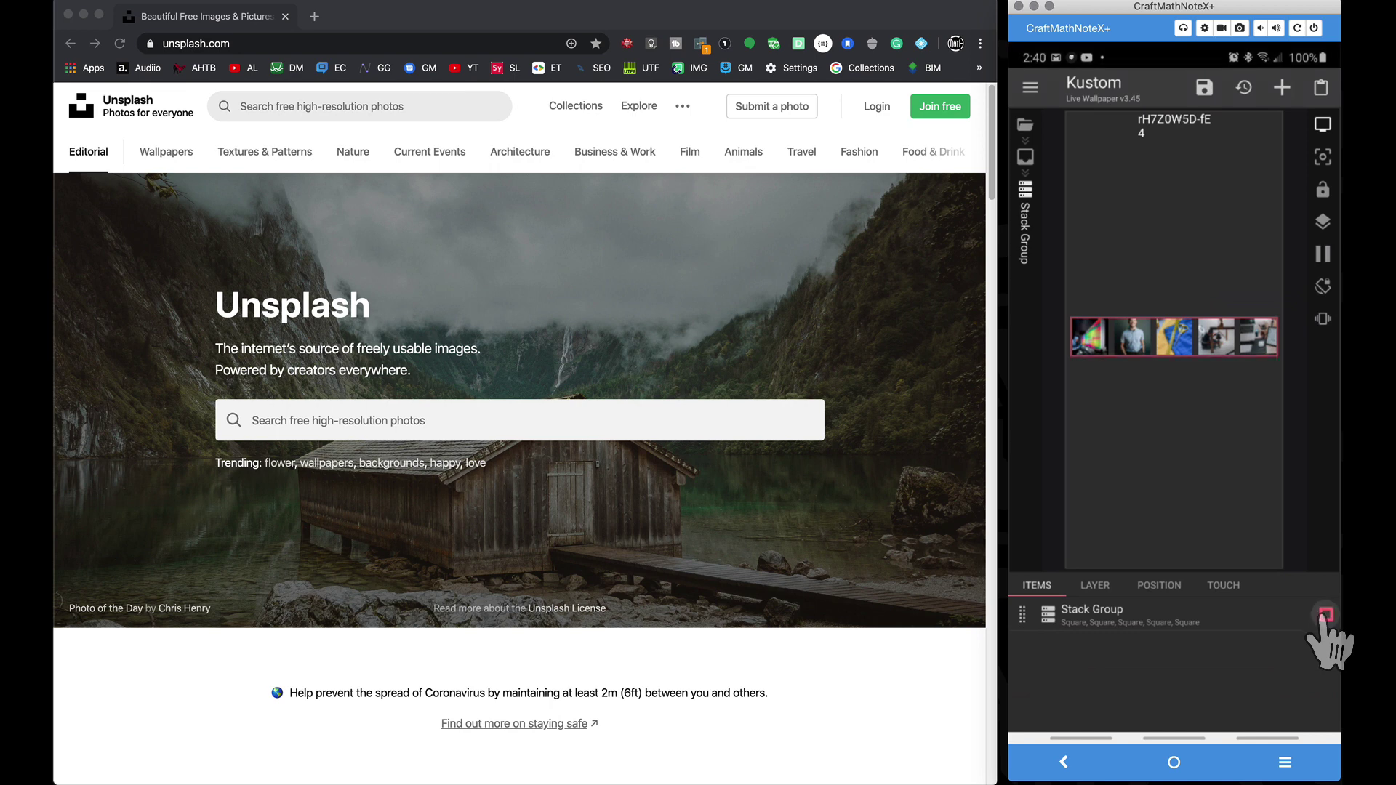
{"action": "left_click", "coordinate": [1250, 91]}
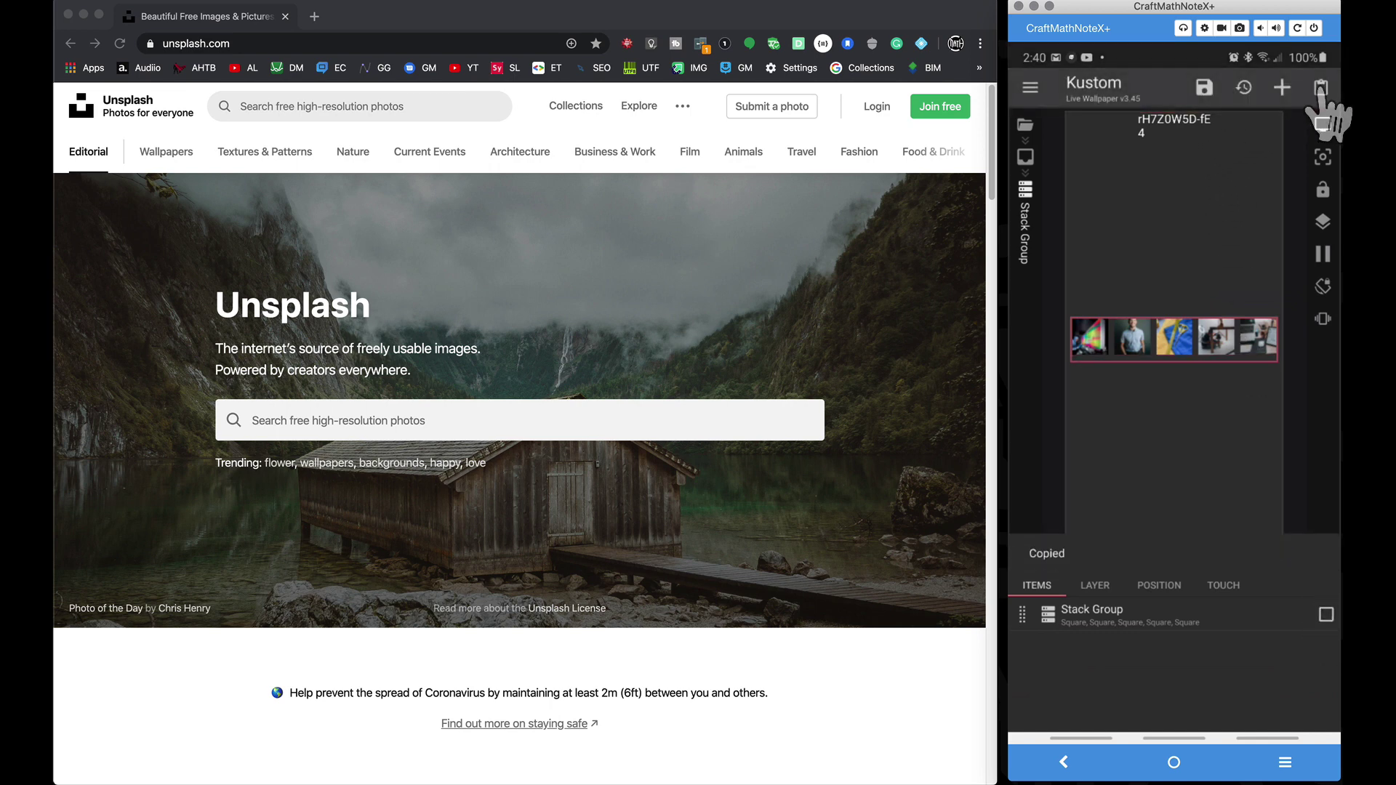
{"action": "left_click", "coordinate": [1321, 87]}
{"action": "left_click", "coordinate": [1321, 87]}
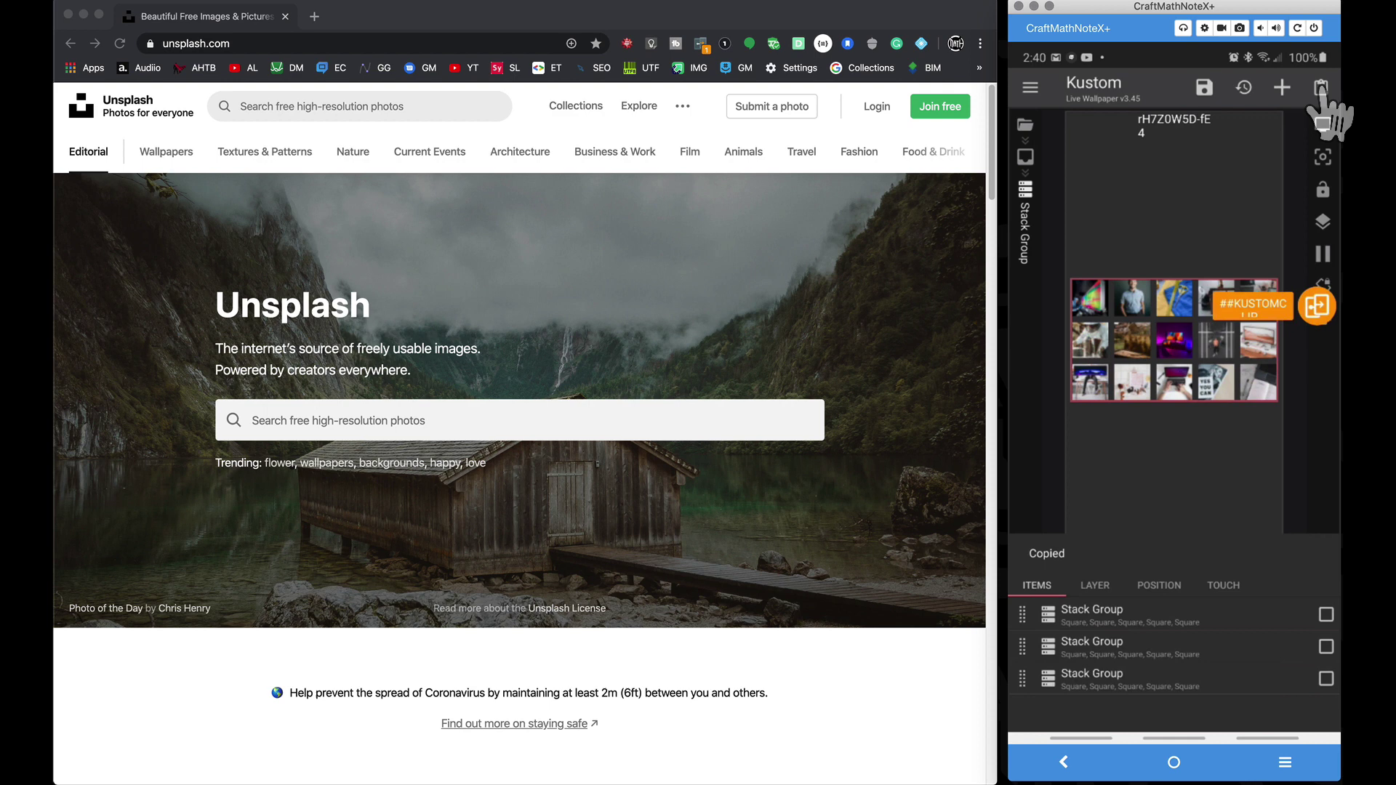
{"action": "left_click", "coordinate": [1321, 87]}
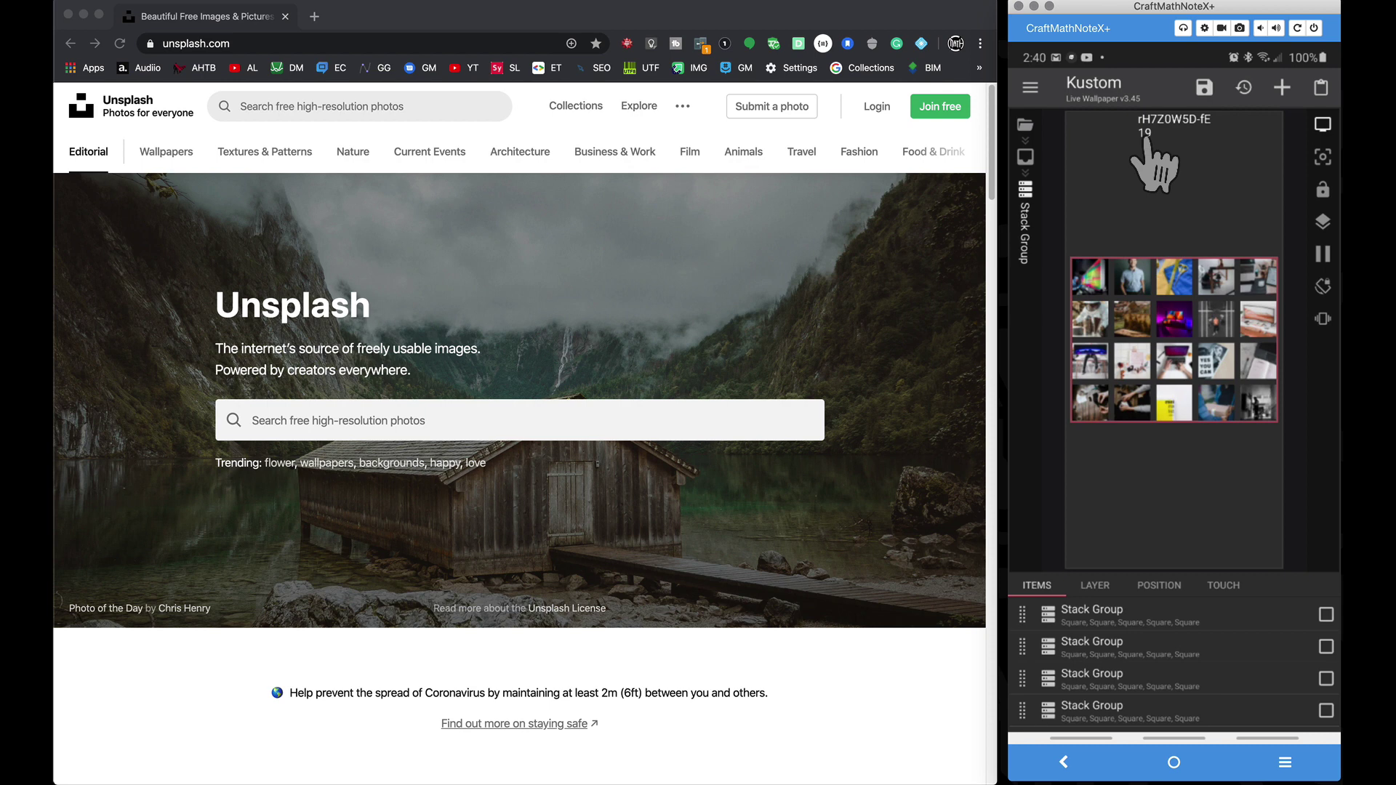
Step: Change the tsize global's value to 120x120
{"action": "left_click", "coordinate": [1025, 125]}
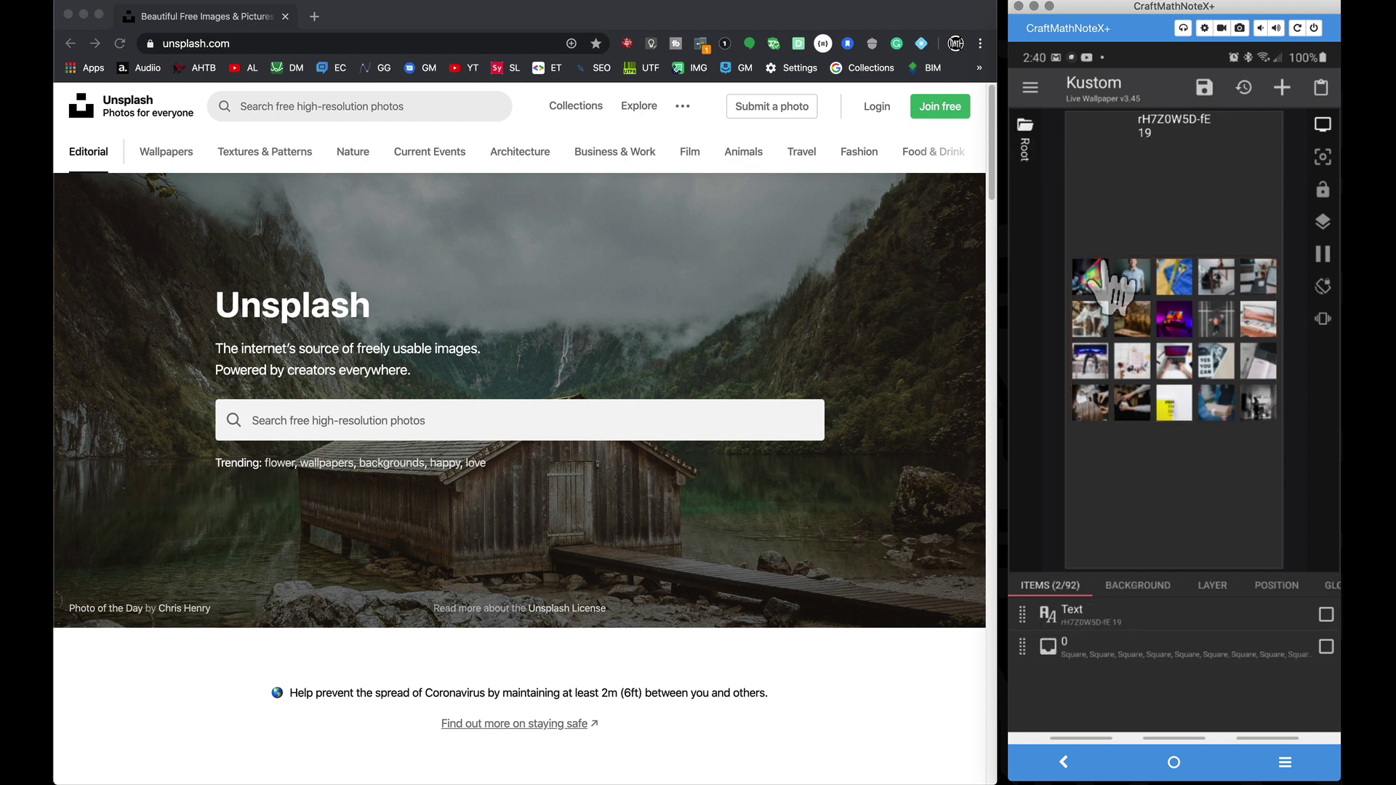
{"action": "left_click", "coordinate": [1329, 585]}
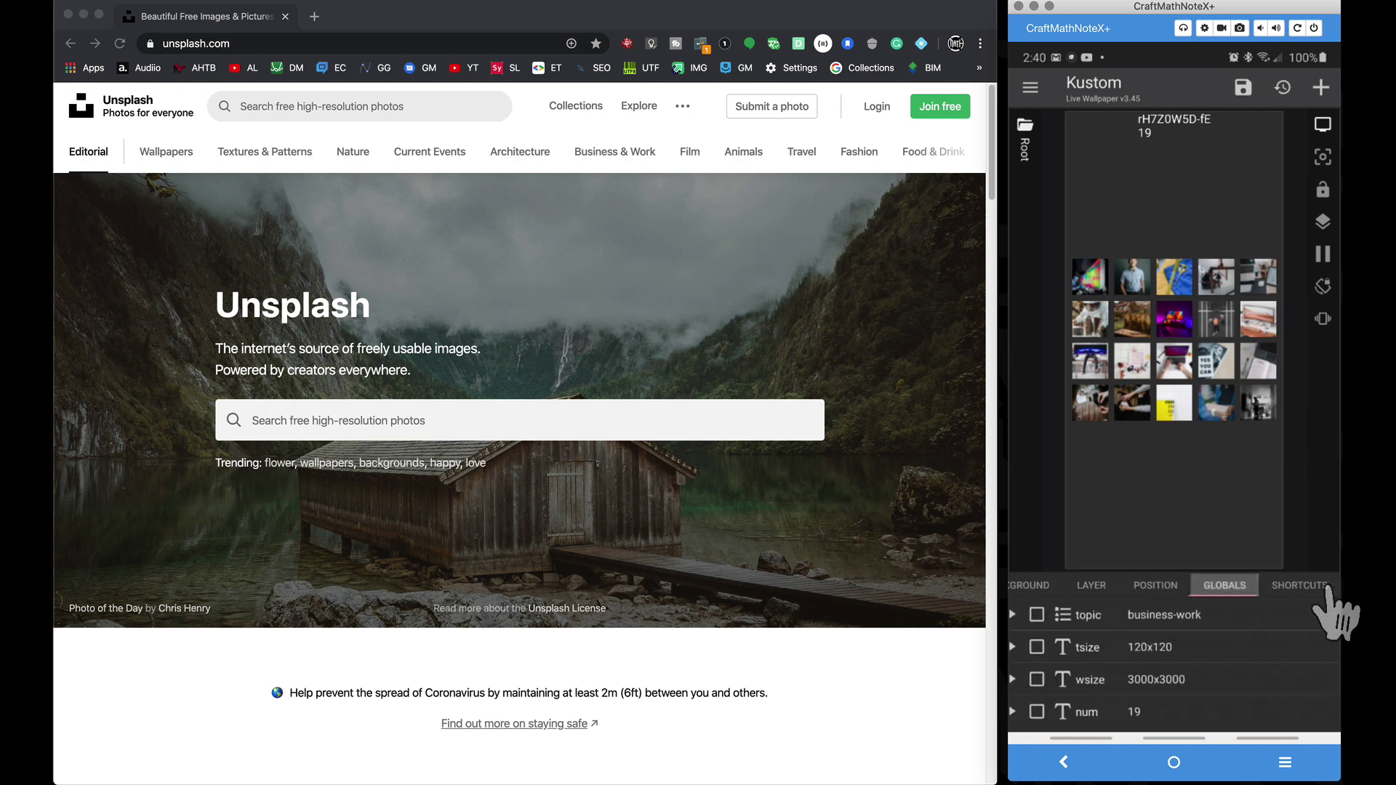
{"action": "left_click", "coordinate": [1128, 650]}
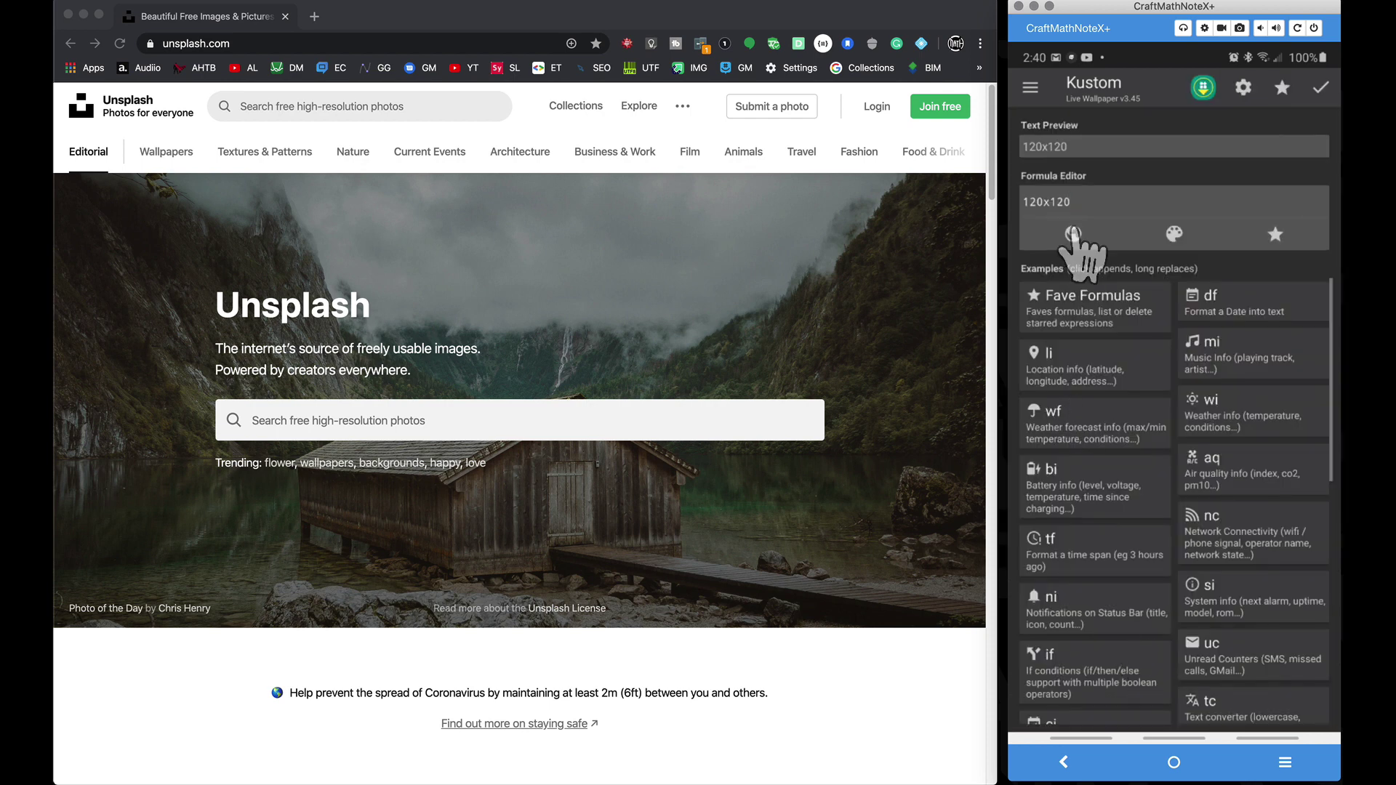
{"action": "key", "text": "BackSpace"}
{"action": "key", "text": "BackSpace"}
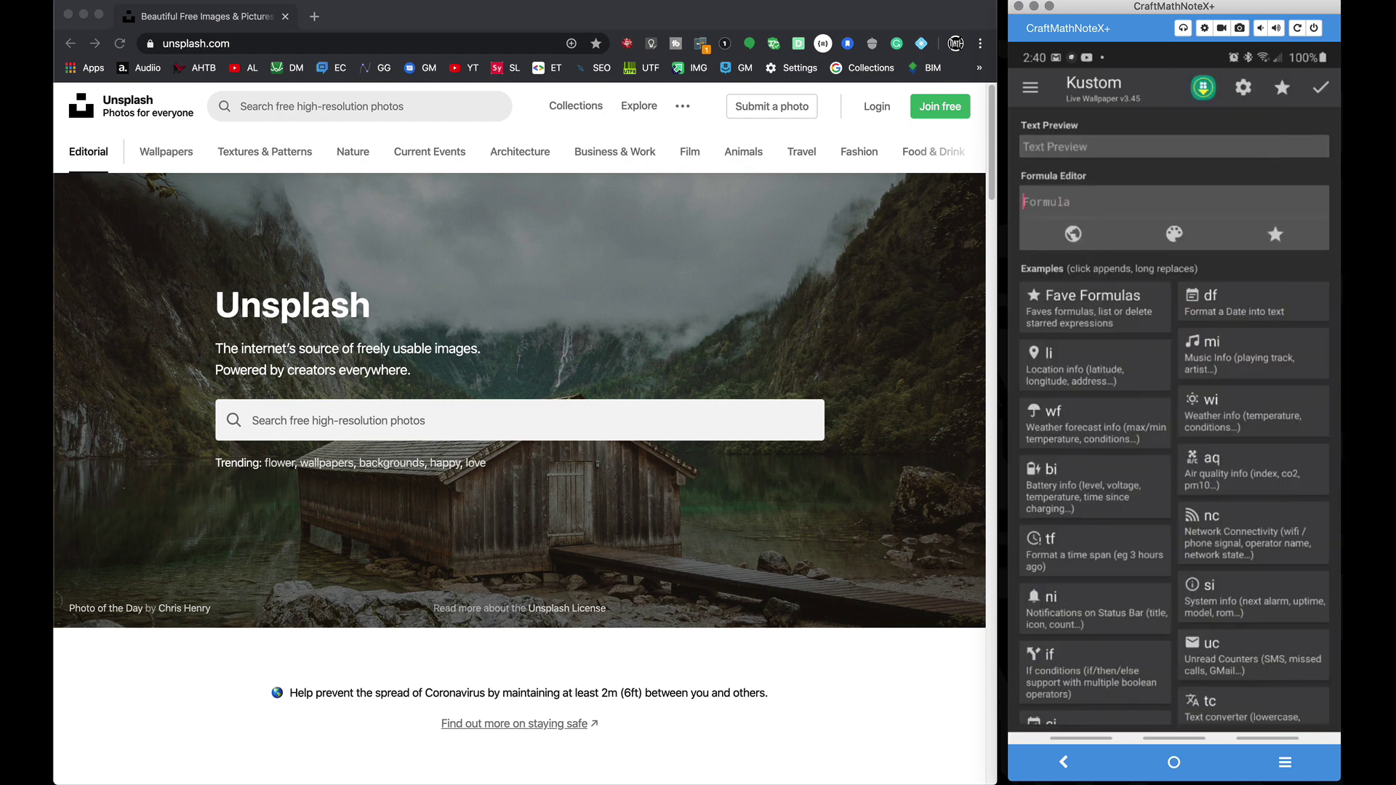
{"action": "type", "text": "20x20"}
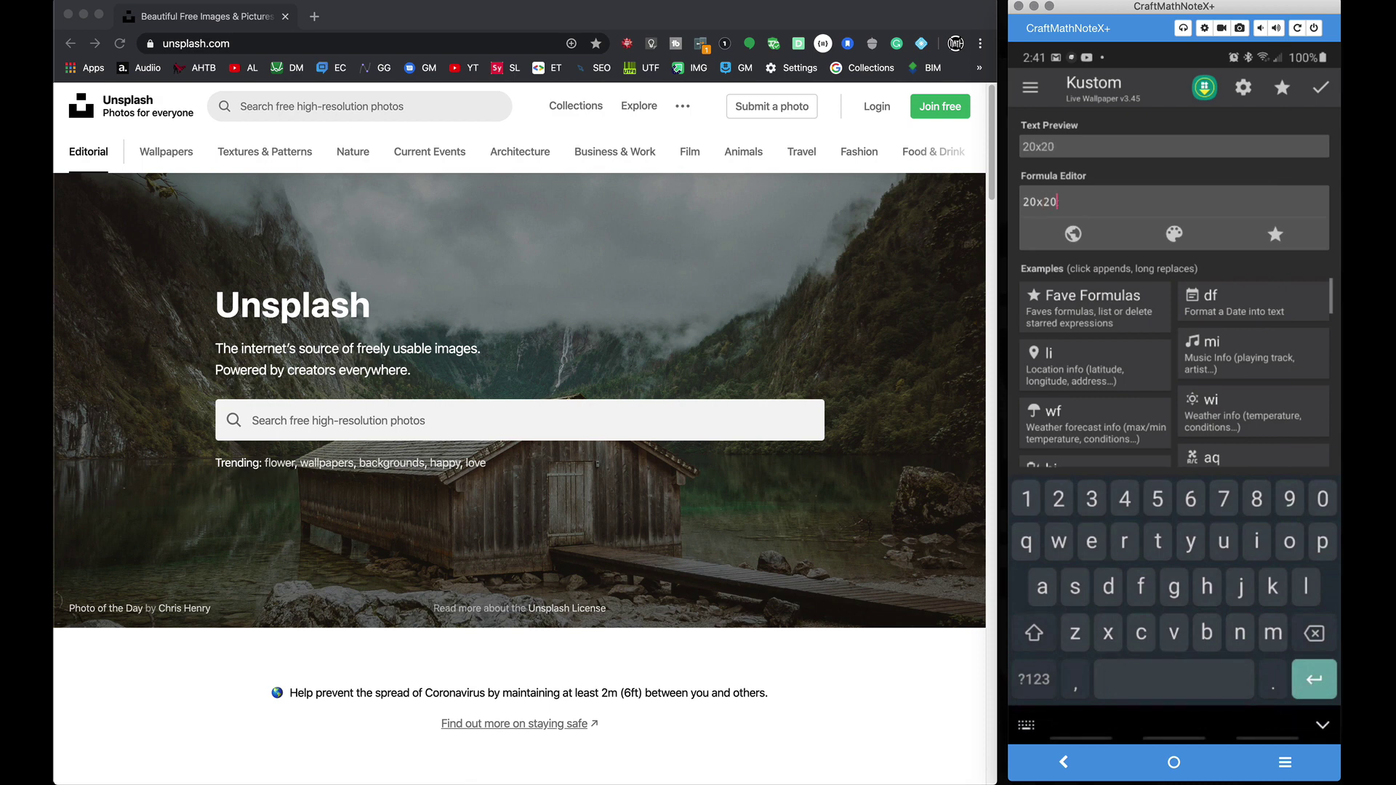
{"action": "left_click", "coordinate": [1321, 87]}
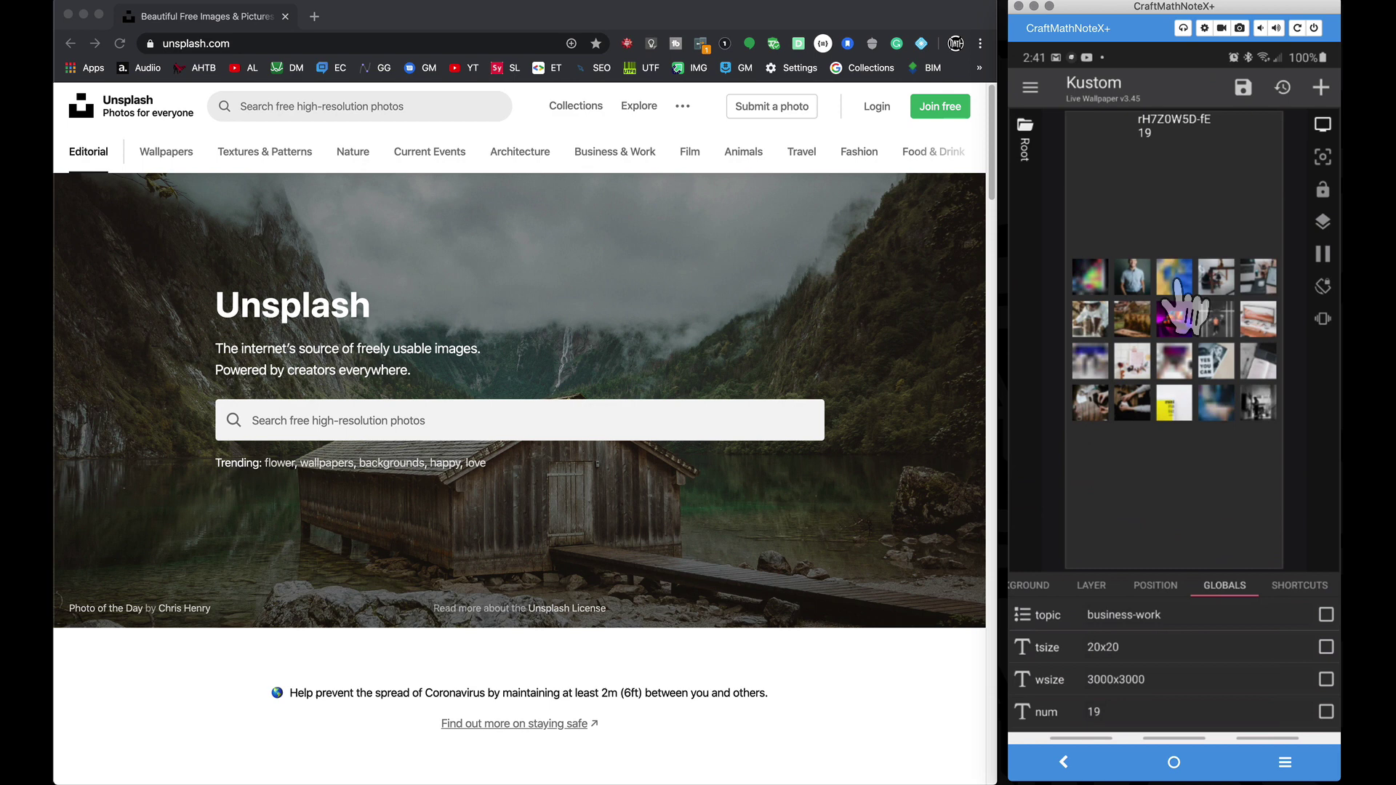
{"action": "left_click", "coordinate": [1164, 615]}
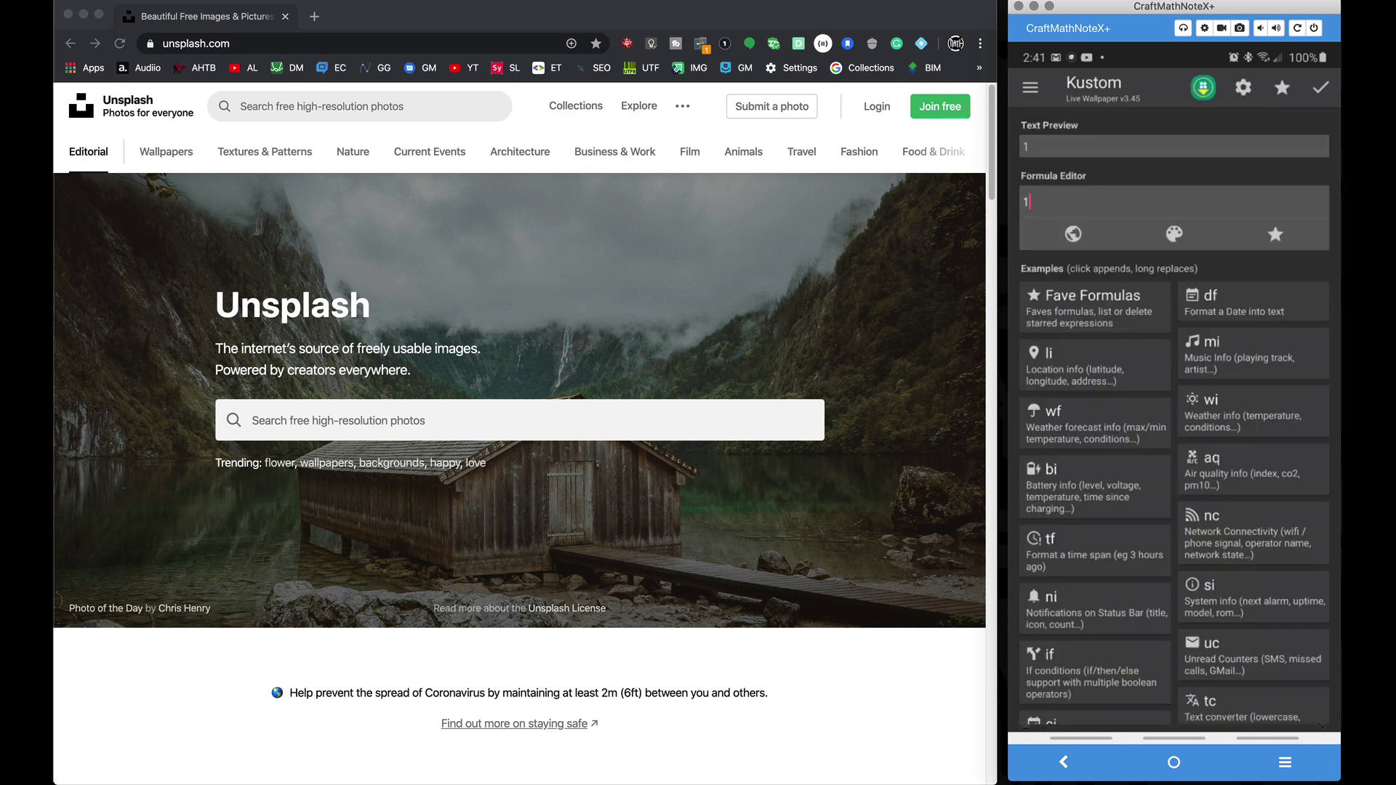
{"action": "type", "text": "20x120"}
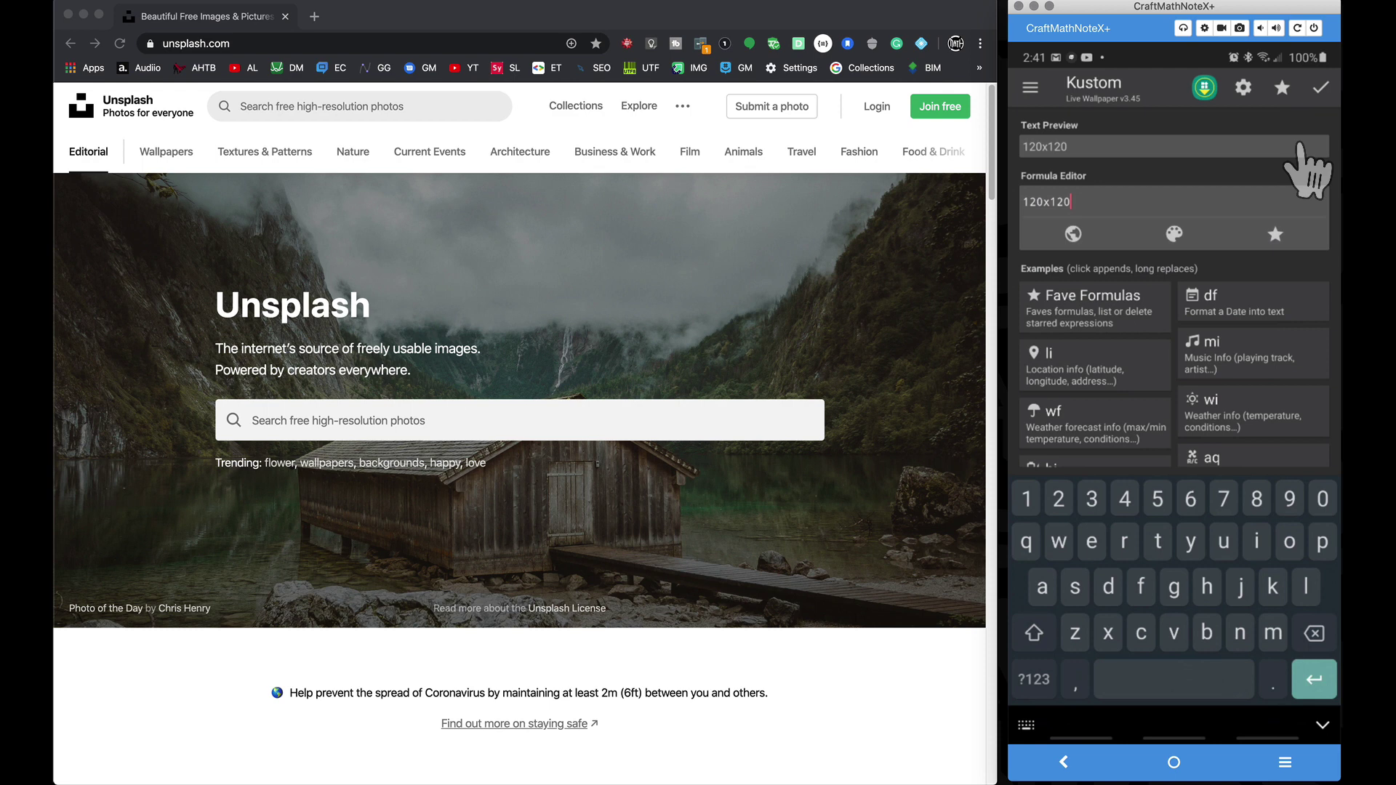
{"action": "left_click", "coordinate": [1320, 88]}
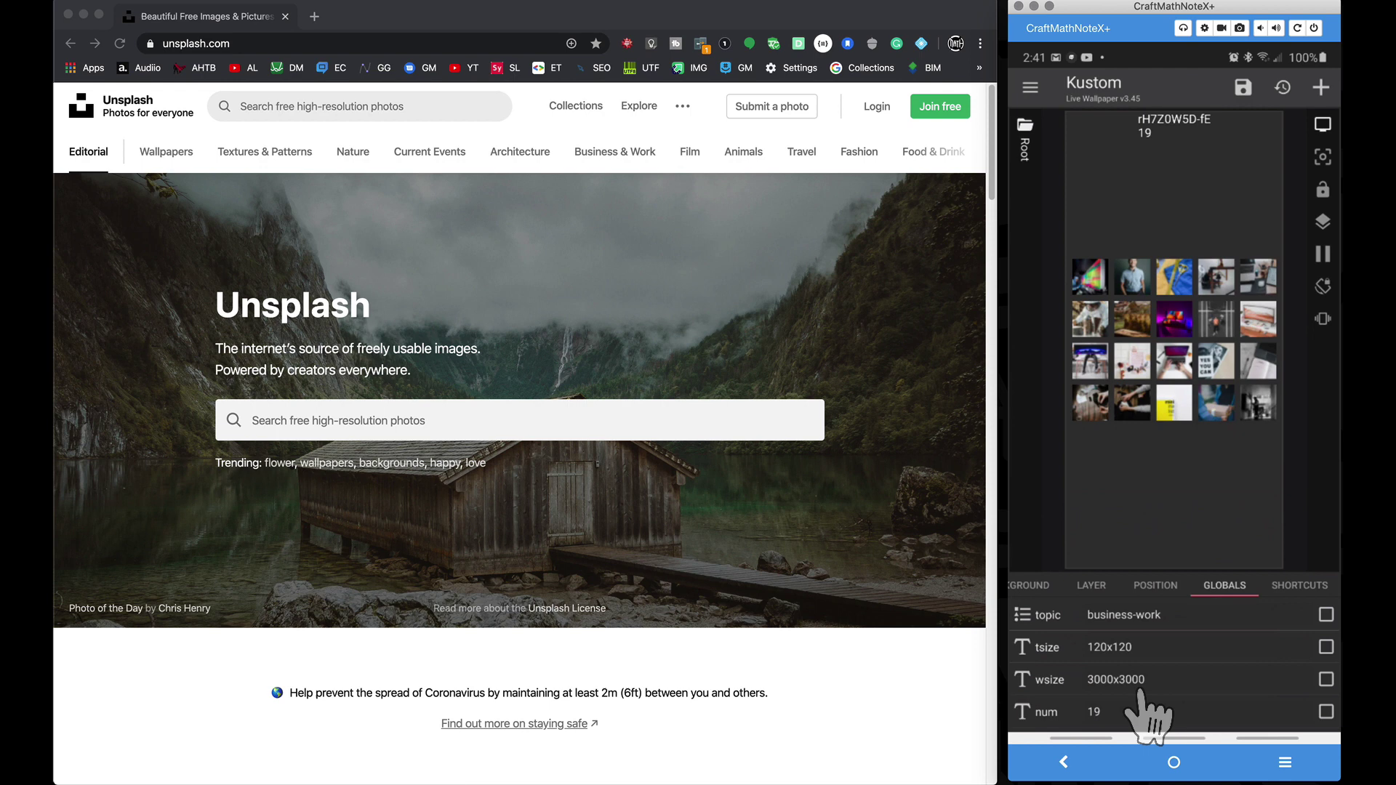
Step: Copy the whole id0 formula to the clipboard without changing it
{"action": "scroll", "coordinate": [1139, 693], "scroll_direction": "down", "scroll_amount": 2}
{"action": "scroll", "coordinate": [1138, 692], "scroll_direction": "down", "scroll_amount": 2}
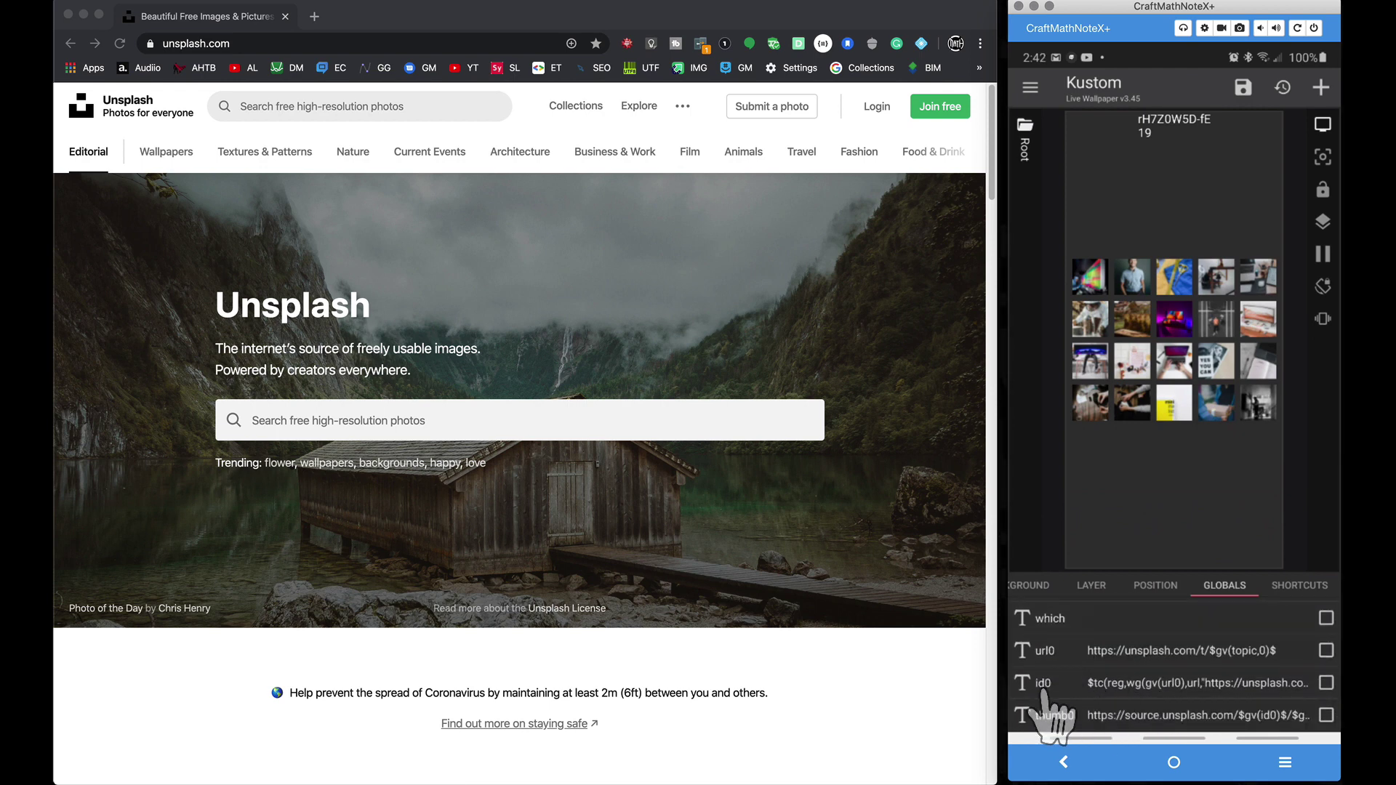
{"action": "left_click", "coordinate": [1159, 686]}
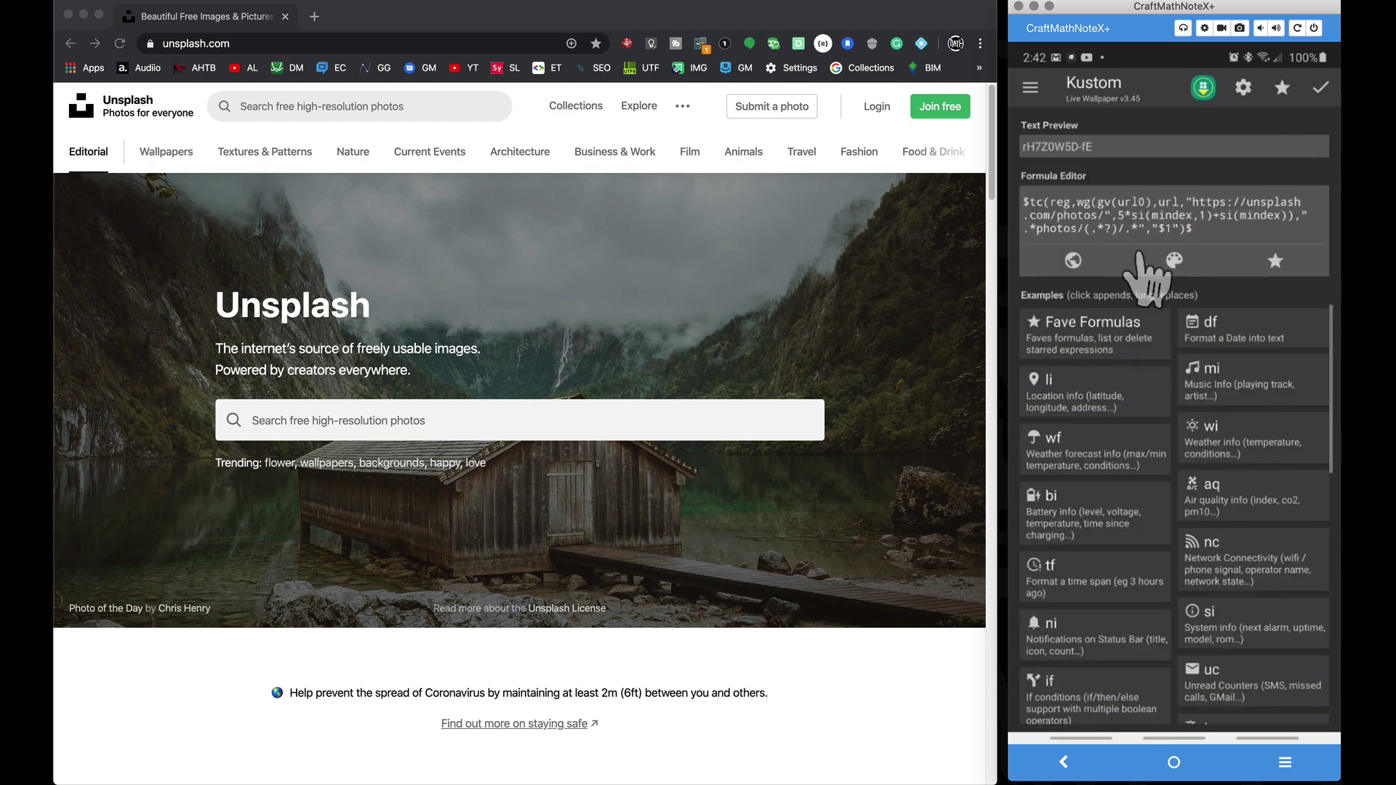
{"action": "left_click", "coordinate": [1147, 231]}
{"action": "double_click", "coordinate": [1145, 231]}
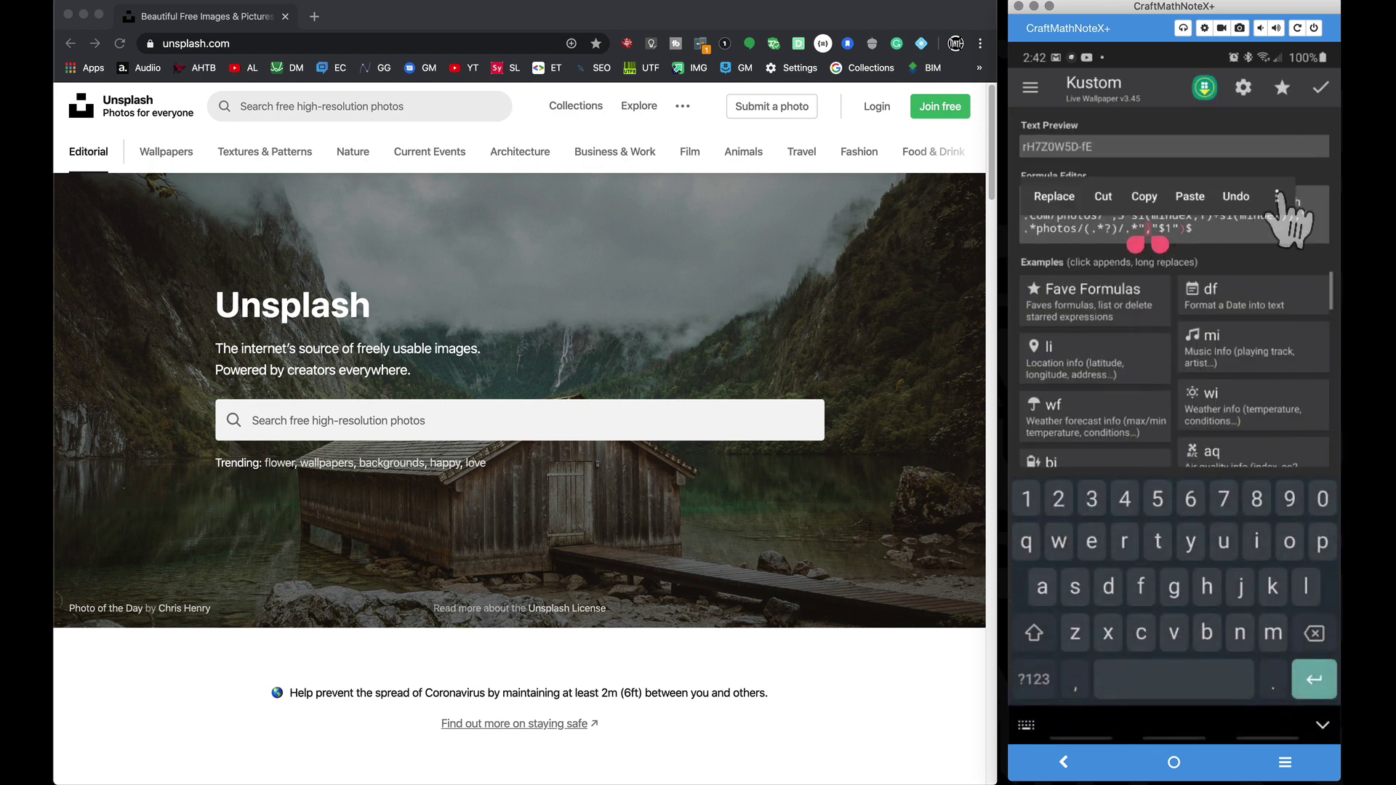
{"action": "left_click", "coordinate": [1287, 195]}
{"action": "left_click", "coordinate": [1264, 317]}
{"action": "left_click", "coordinate": [1063, 756]}
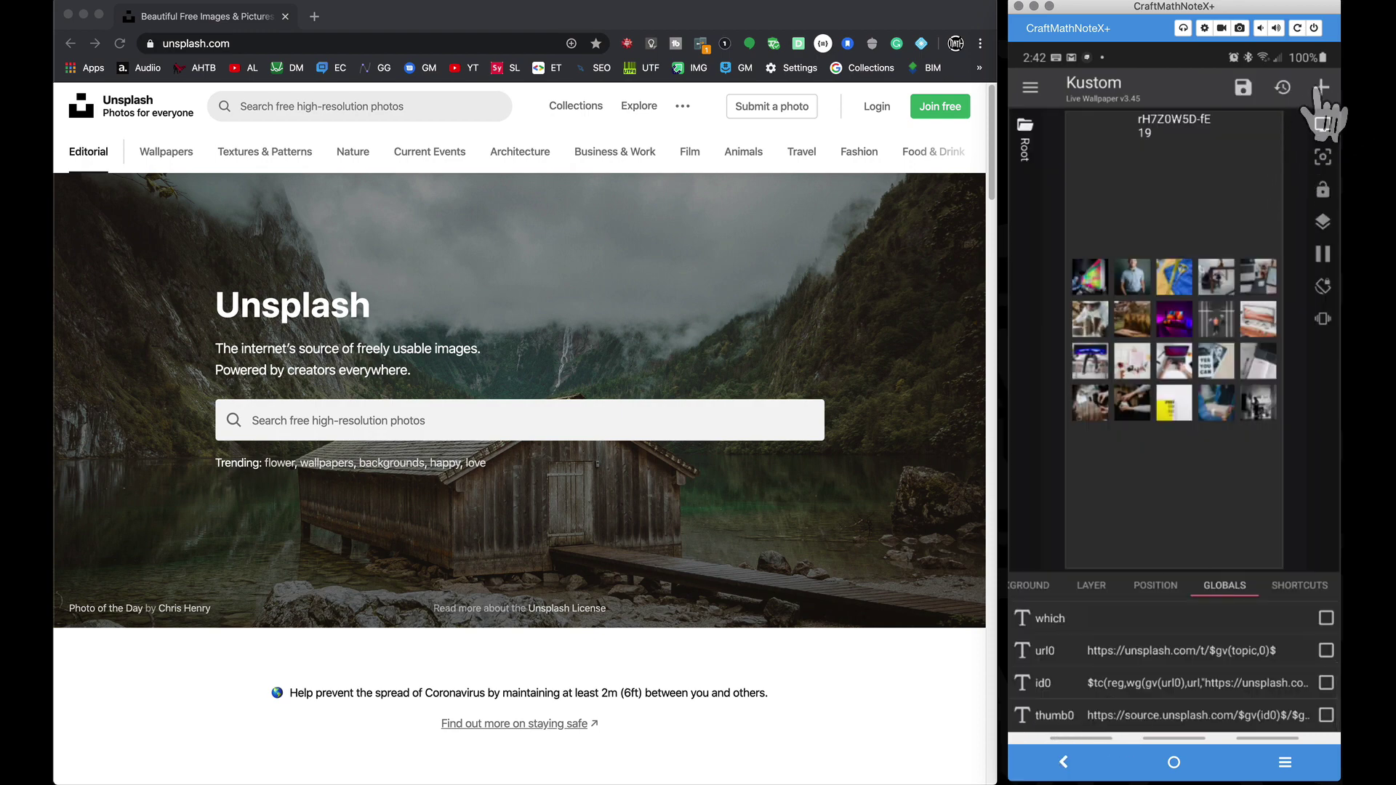
Step: Create a new Text global titled id0w
{"action": "left_click", "coordinate": [1321, 87]}
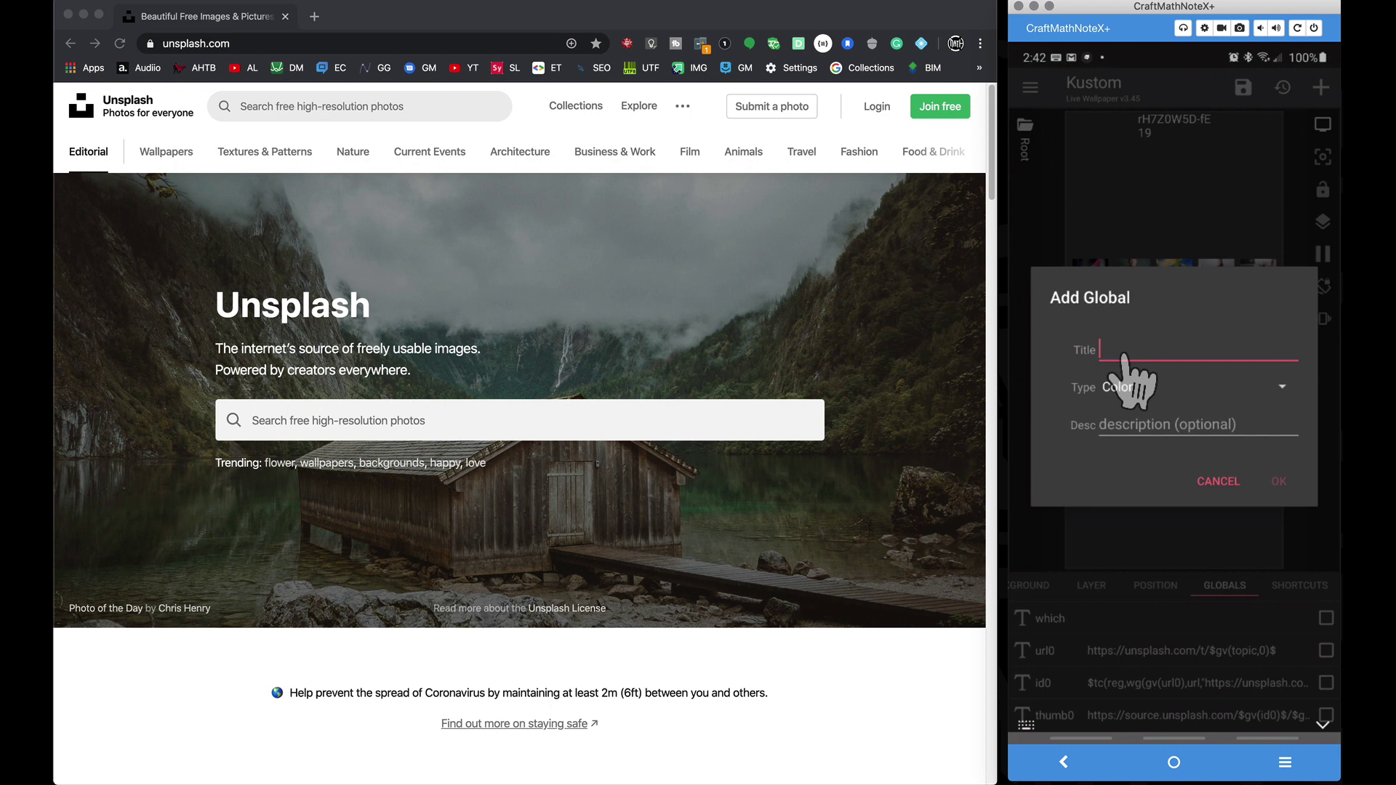
{"action": "type", "text": "id0w"}
{"action": "left_click", "coordinate": [1143, 393]}
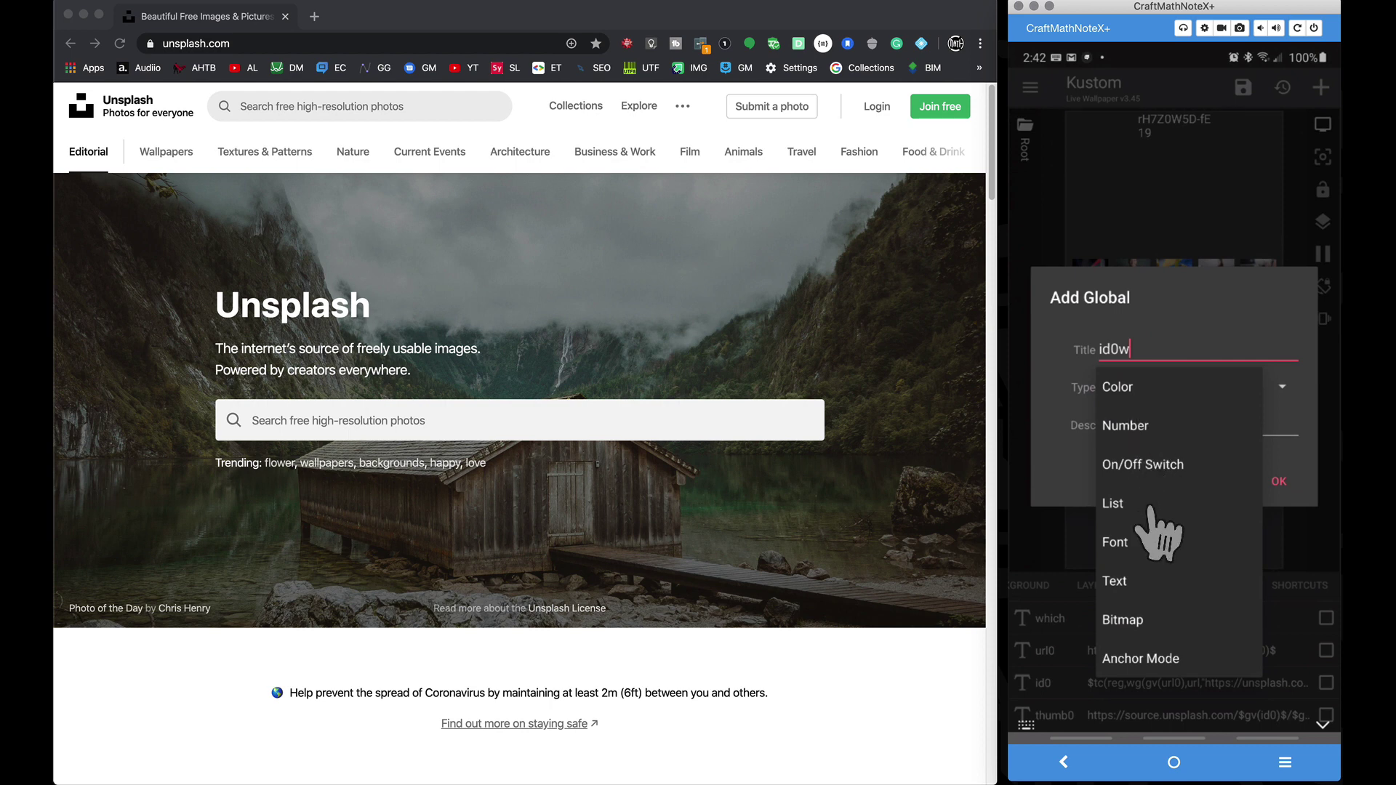
{"action": "left_click", "coordinate": [1146, 582]}
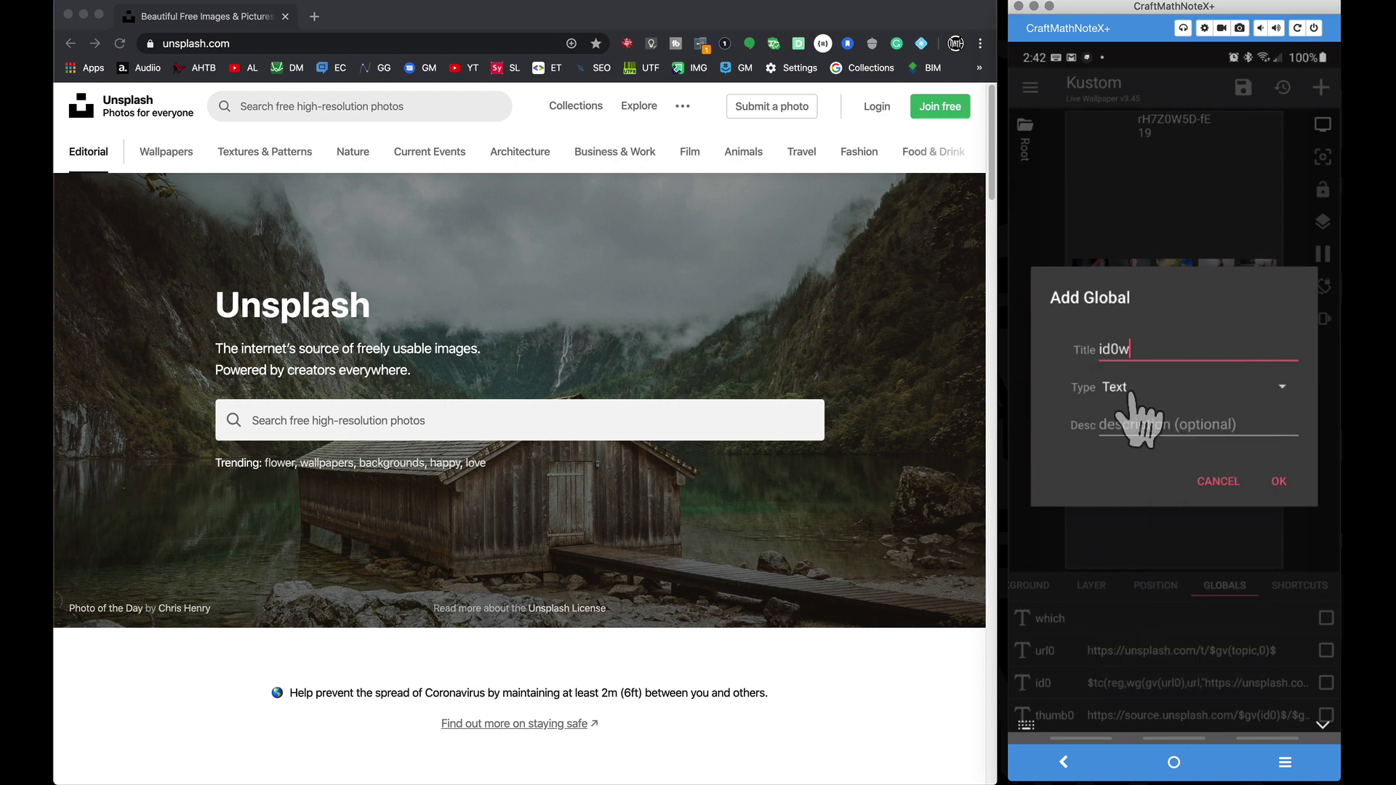
{"action": "left_click", "coordinate": [1278, 482]}
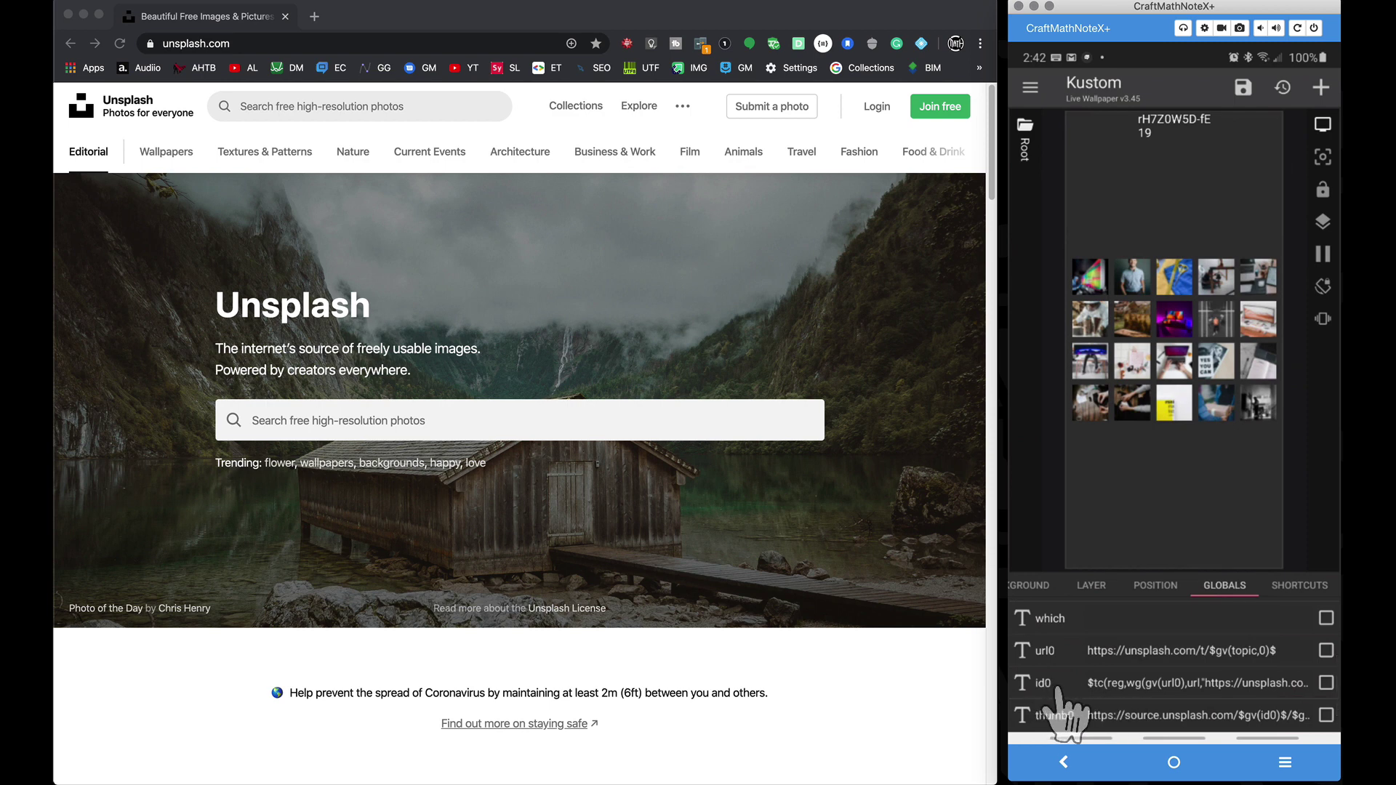
Step: Paste the id0 formula into id0w and replace its index with gv(num)
{"action": "scroll", "coordinate": [1129, 686], "scroll_direction": "down", "scroll_amount": 1}
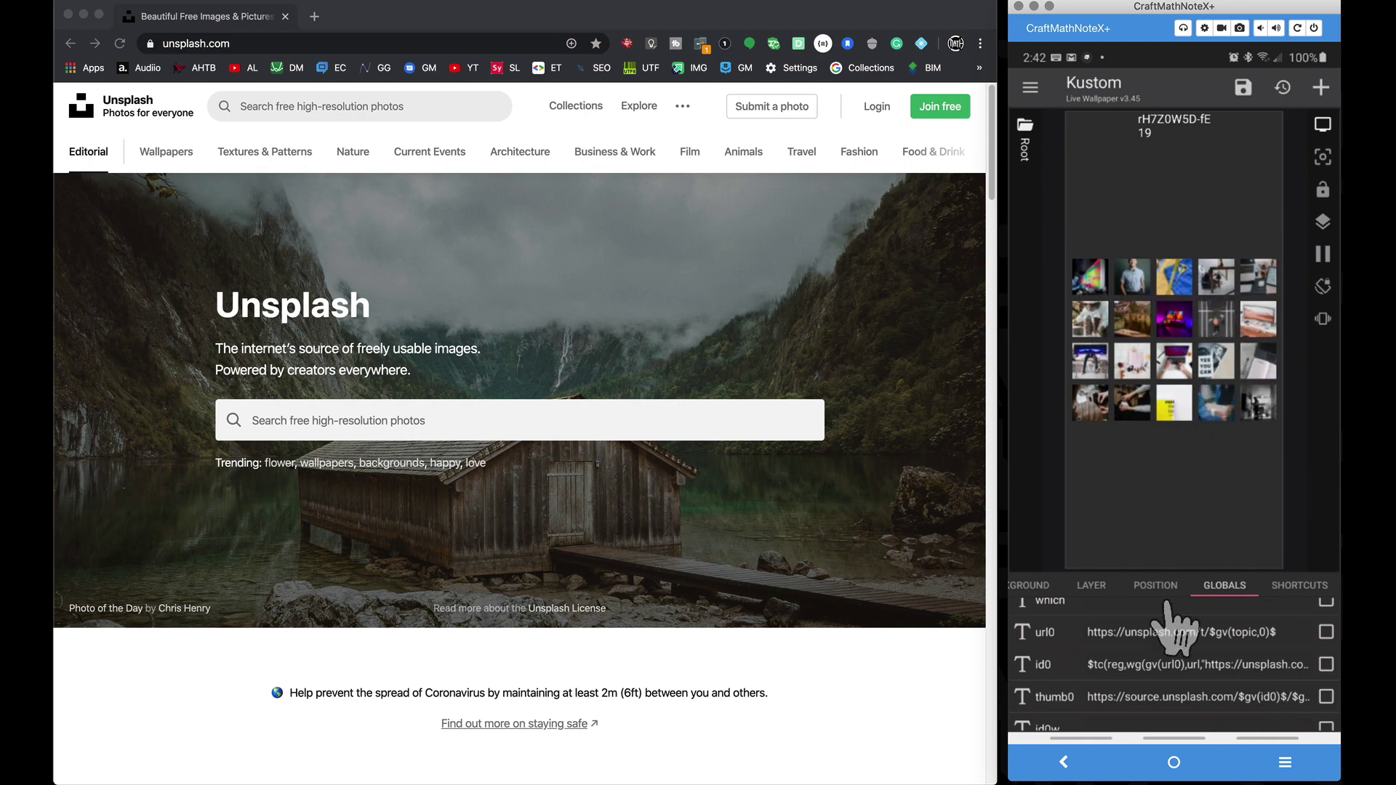
{"action": "scroll", "coordinate": [1131, 666], "scroll_direction": "down", "scroll_amount": 1}
{"action": "left_click", "coordinate": [1116, 714]}
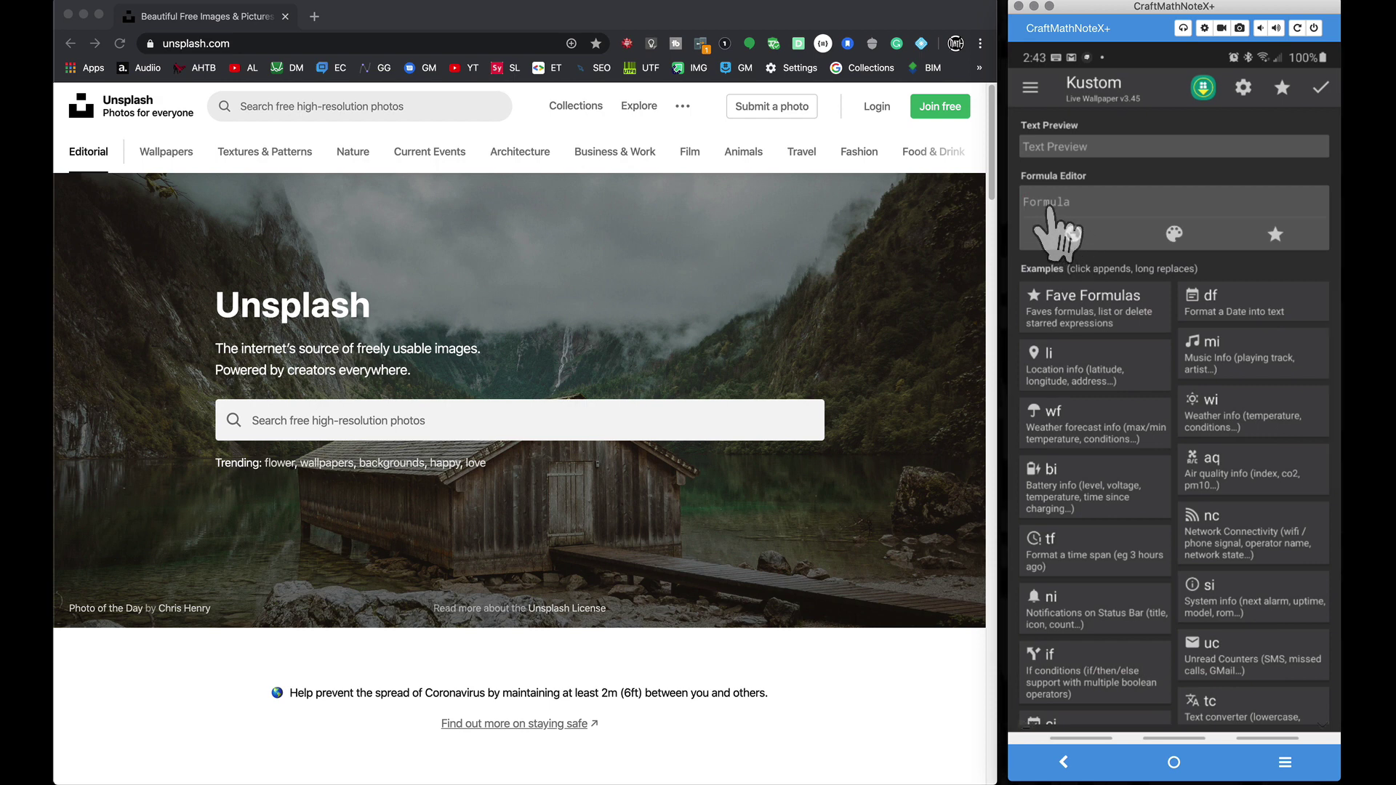
{"action": "type", "text": "$tc(reg,wg(gv(url0),url,\"https://unsplash.com/photos/\",5*si(mindex,1)+si(mindex)),\".*photos/(.*?)/.*\",\"$1\")$"}
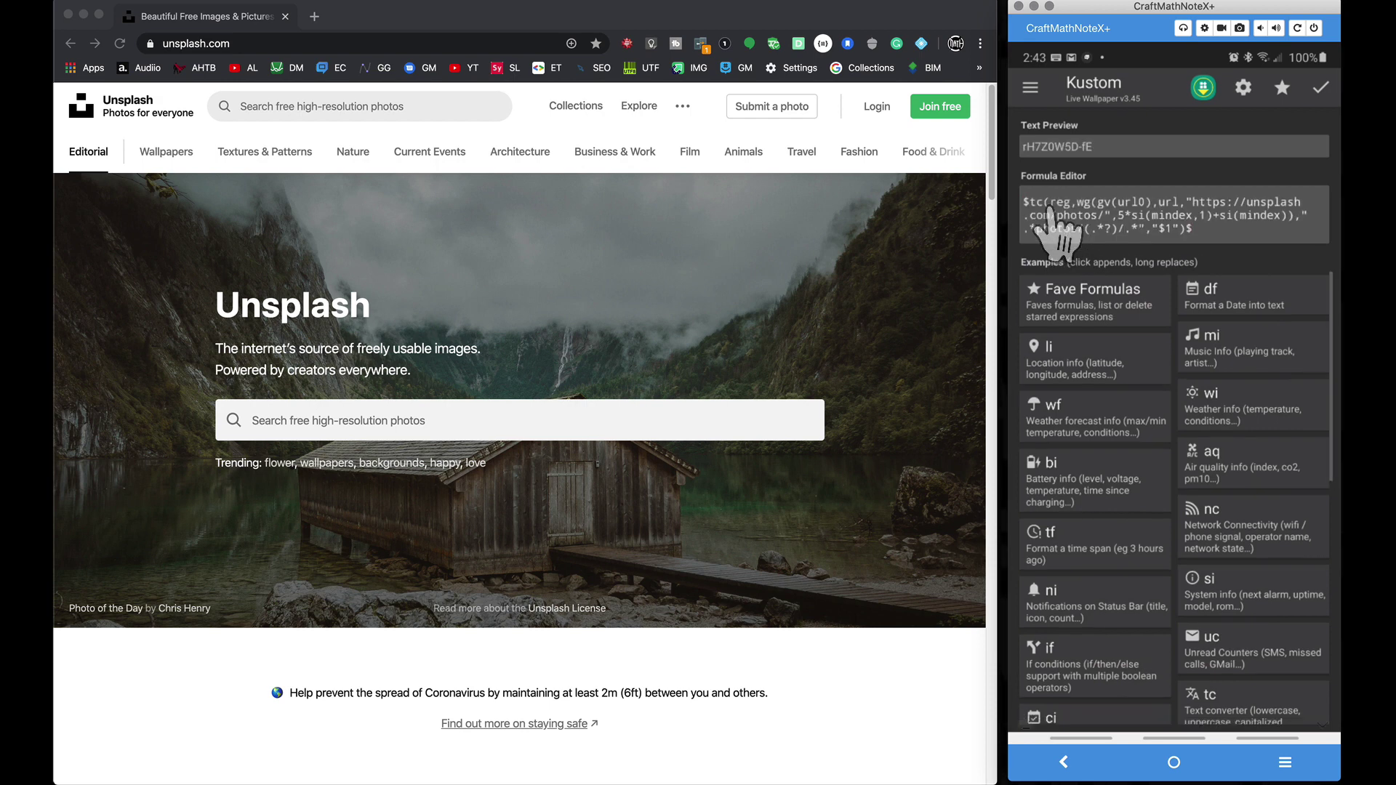
{"action": "left_click", "coordinate": [1293, 216]}
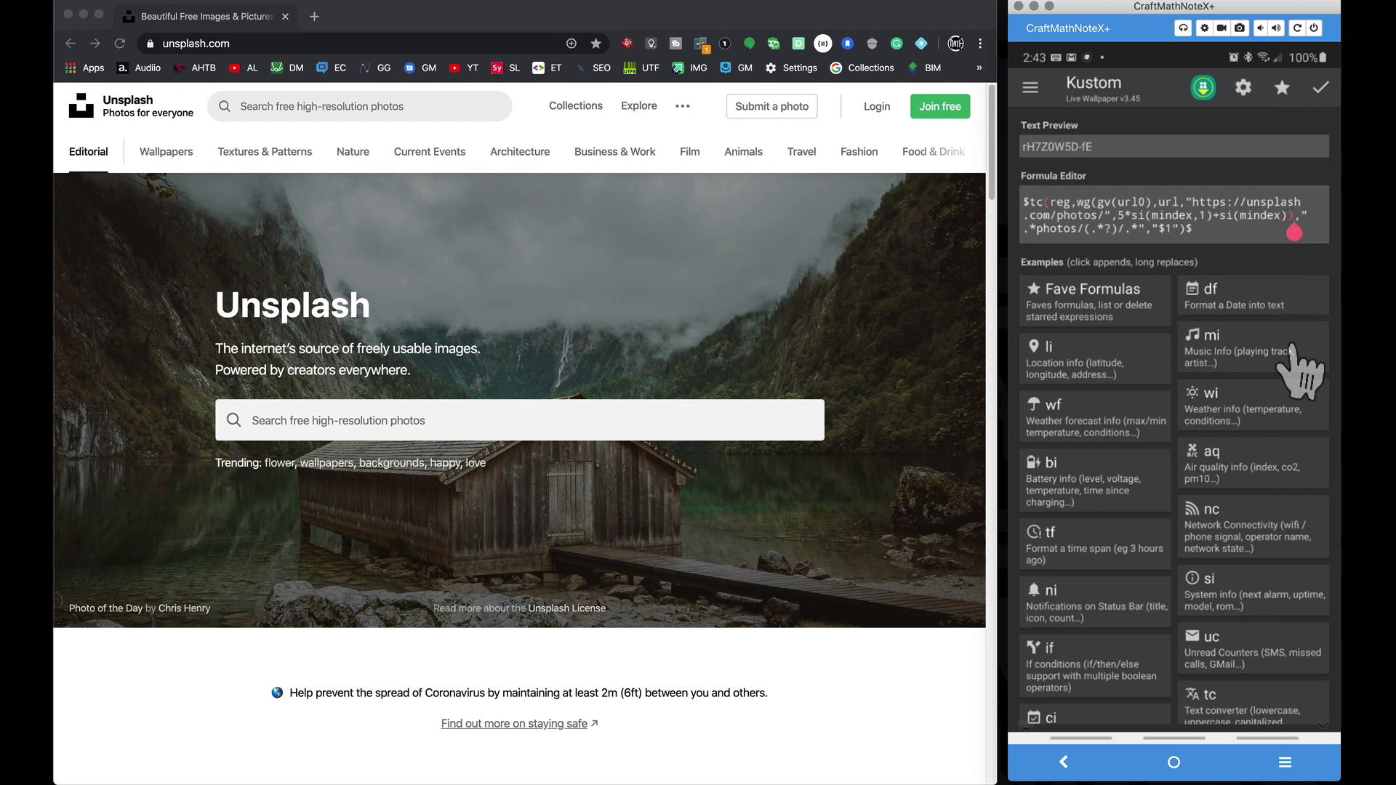
{"action": "key", "text": "BackSpace"}
{"action": "key", "text": "BackSpace"}
{"action": "key", "text": "BackSpace"}
{"action": "key", "text": "BackSpace"}
{"action": "key", "text": "BackSpace"}
{"action": "key", "text": "BackSpace"}
{"action": "key", "text": "BackSpace"}
{"action": "key", "text": "BackSpace"}
{"action": "key", "text": "BackSpace"}
{"action": "key", "text": "BackSpace"}
{"action": "key", "text": "BackSpace"}
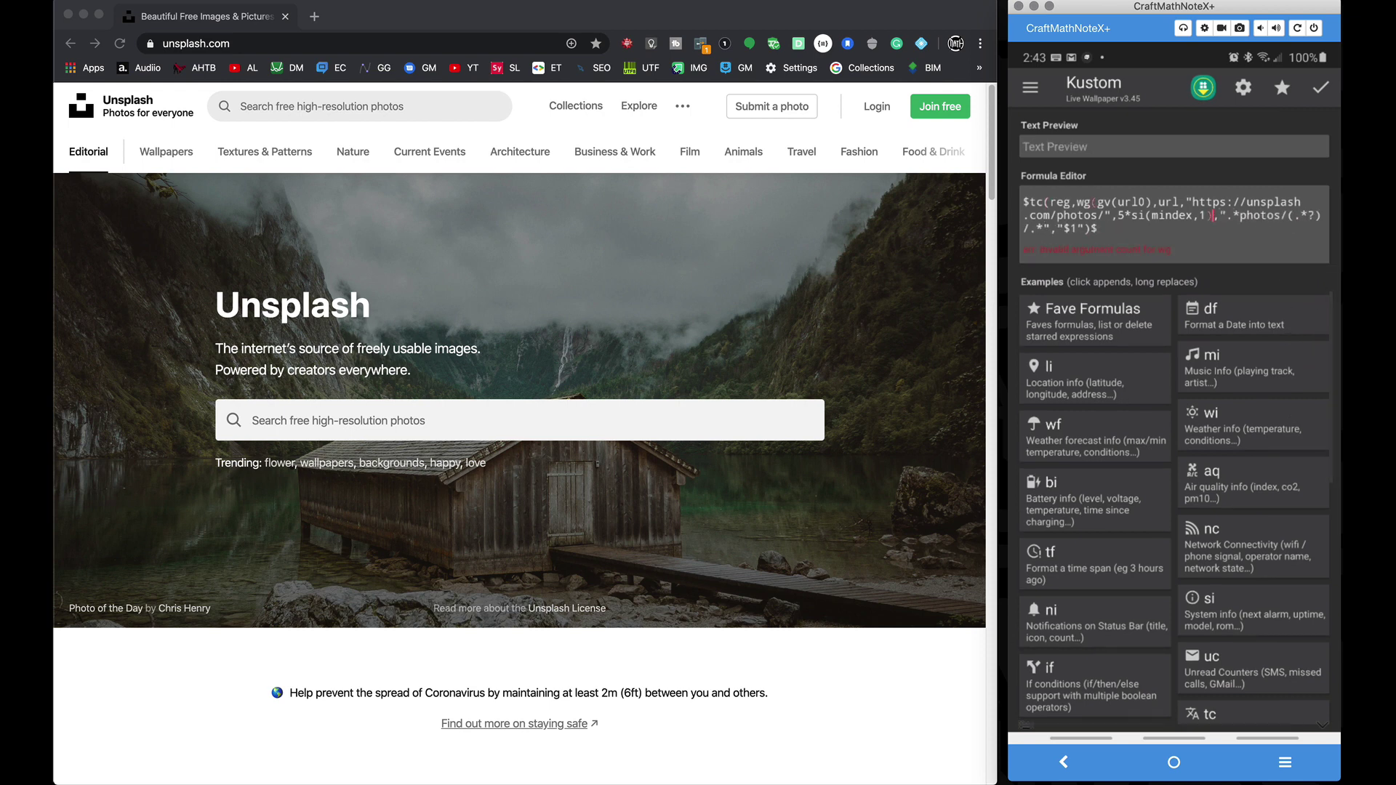
{"action": "key", "text": "BackSpace"}
{"action": "key", "text": "BackSpace"}
{"action": "key", "text": "BackSpace"}
{"action": "key", "text": "BackSpace"}
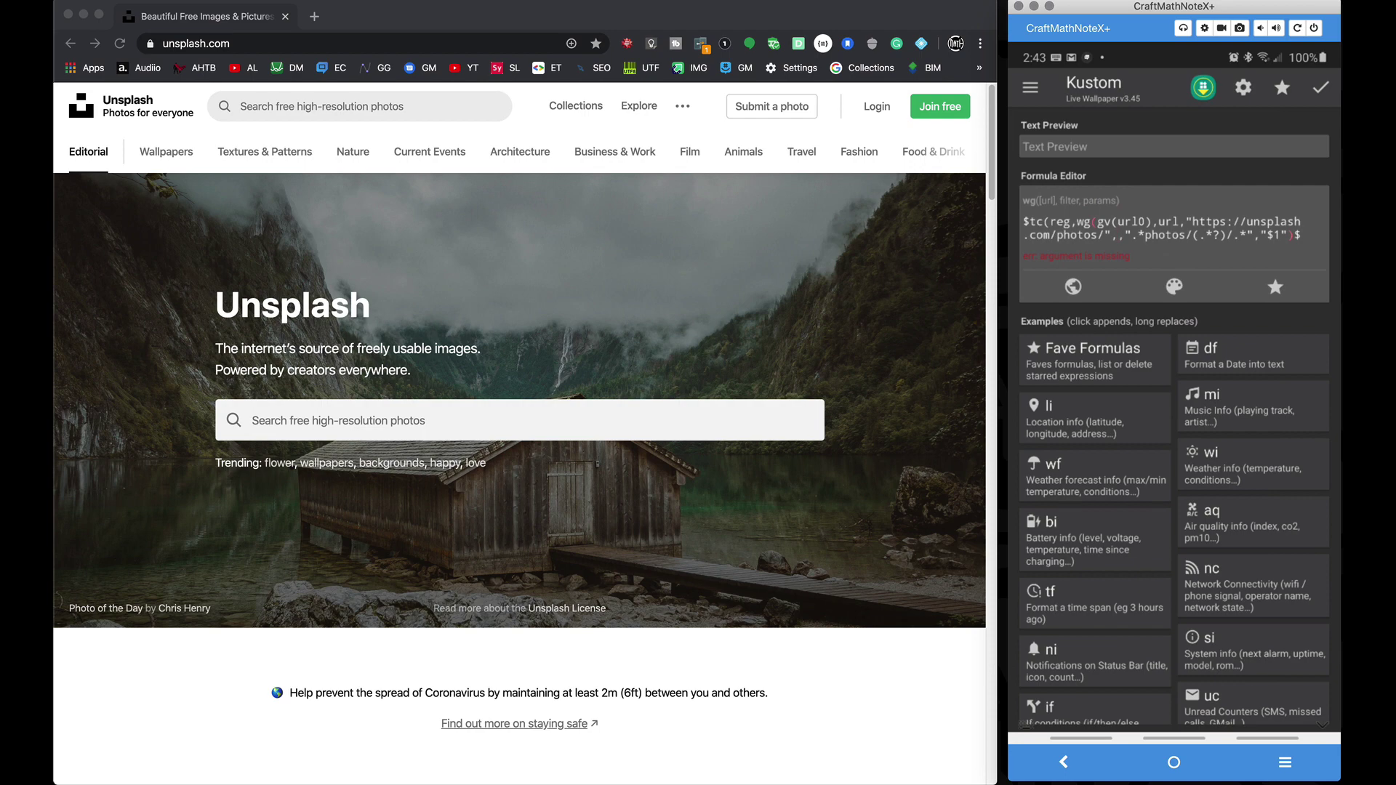
{"action": "type", "text": "gv(n"}
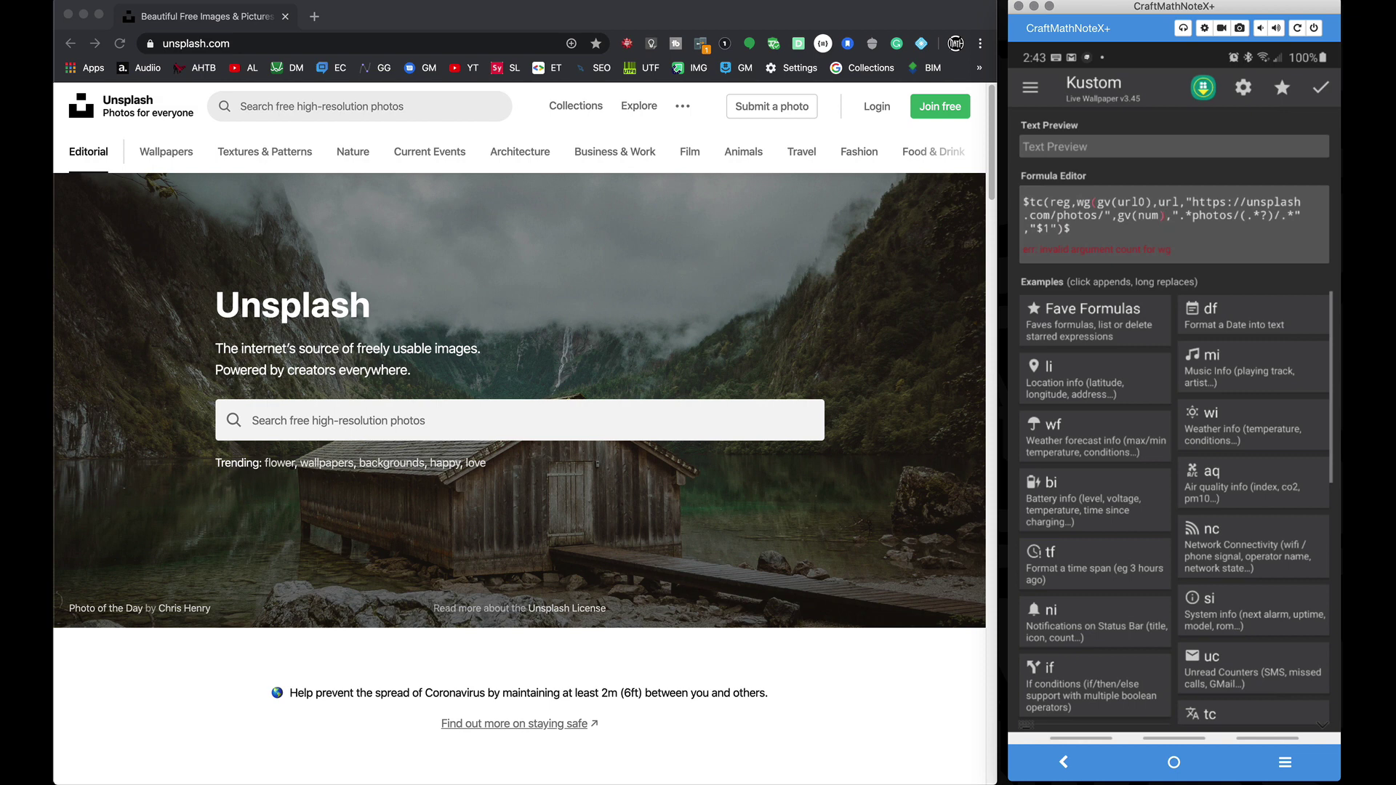
{"action": "type", "text": "um))"}
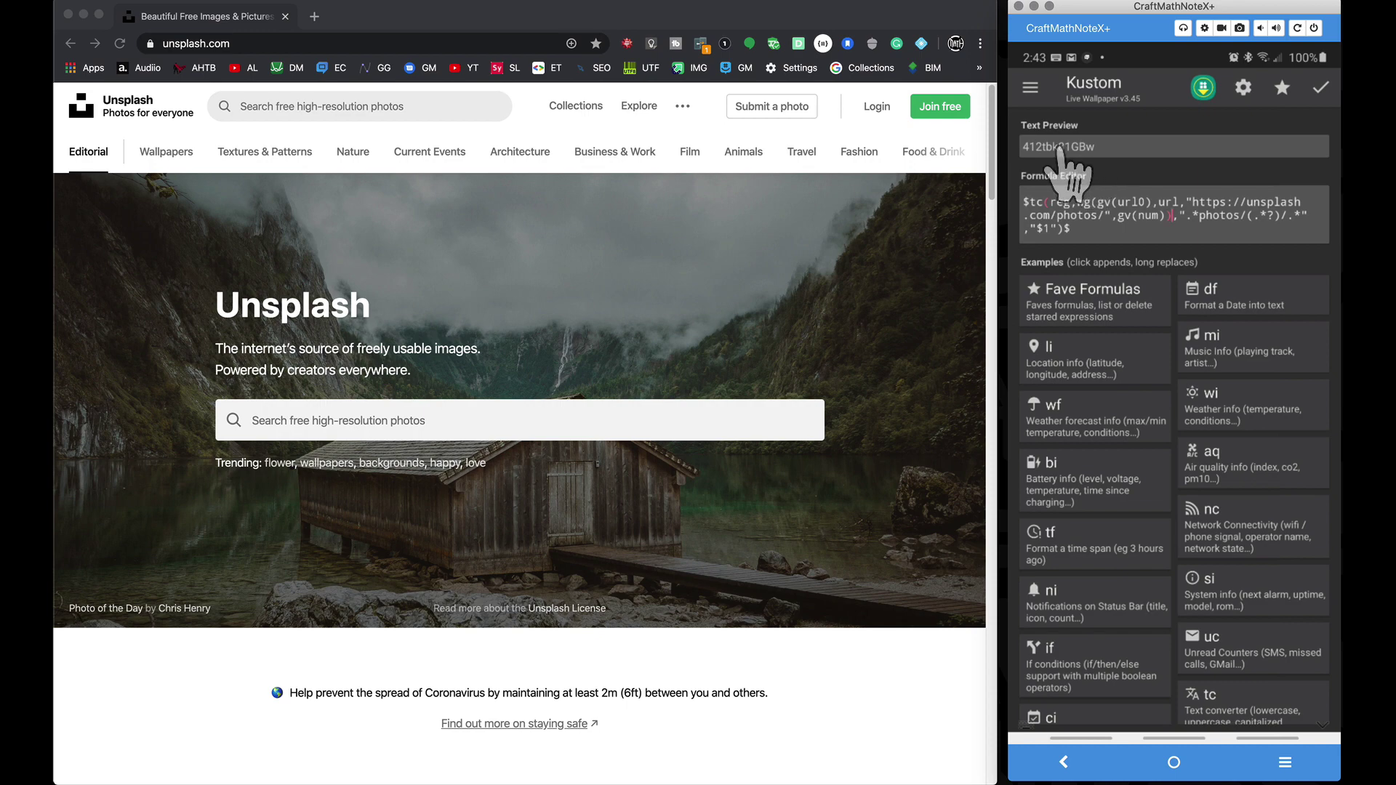
{"action": "left_click", "coordinate": [1321, 88]}
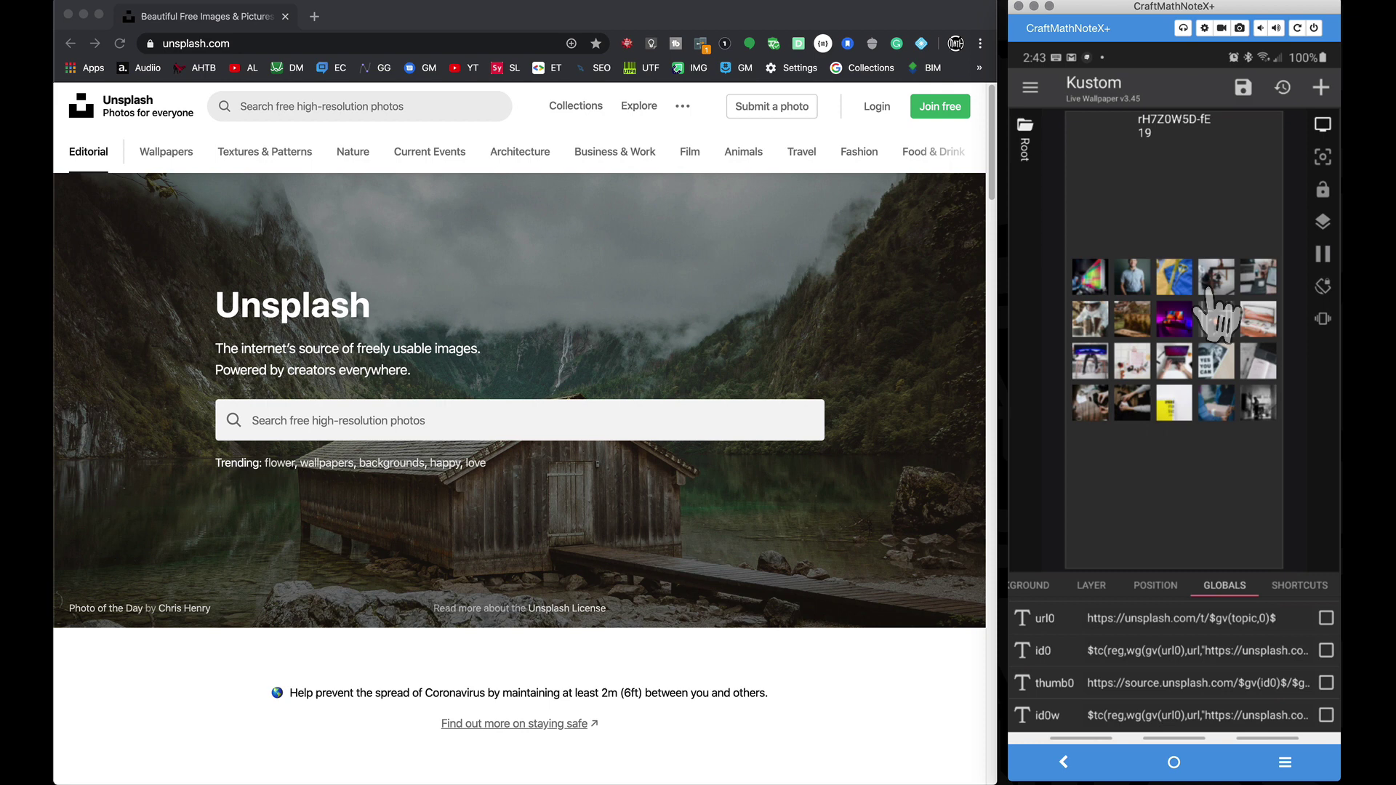
Step: Add a new line with $gv(id0w)$ to the preview Text item's formula and save it
{"action": "left_click", "coordinate": [1036, 589]}
{"action": "left_click", "coordinate": [1036, 589]}
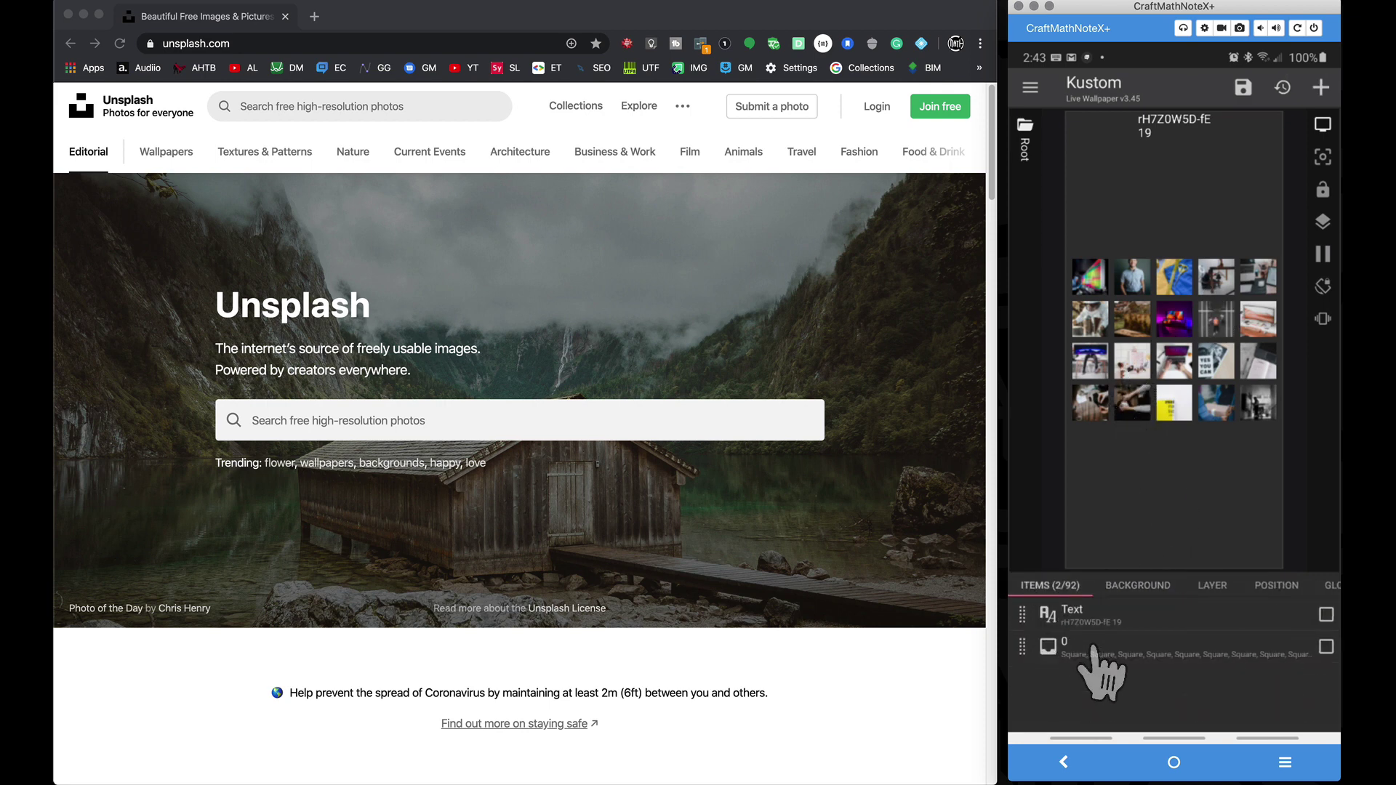
{"action": "left_click", "coordinate": [1063, 615]}
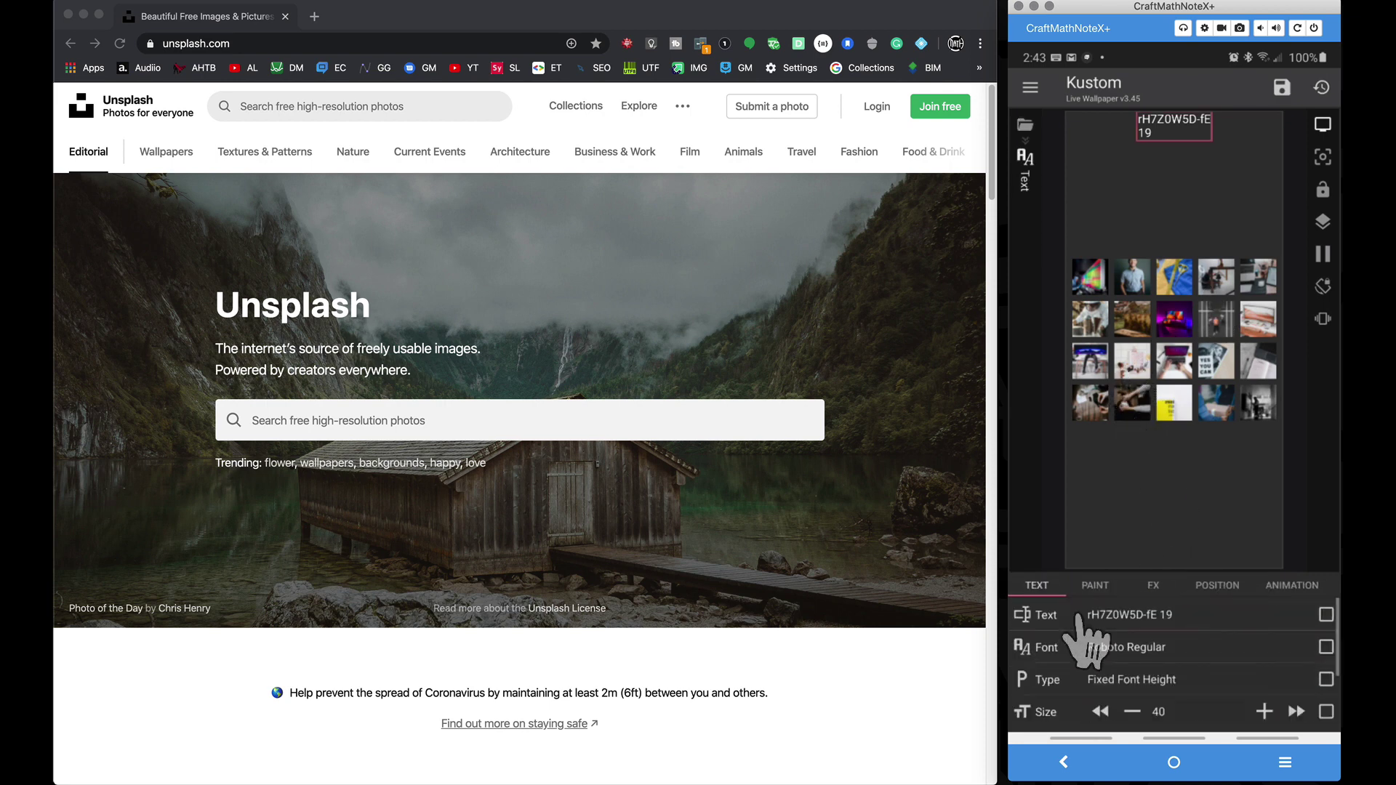
{"action": "left_click", "coordinate": [1163, 615]}
{"action": "left_click", "coordinate": [1086, 231]}
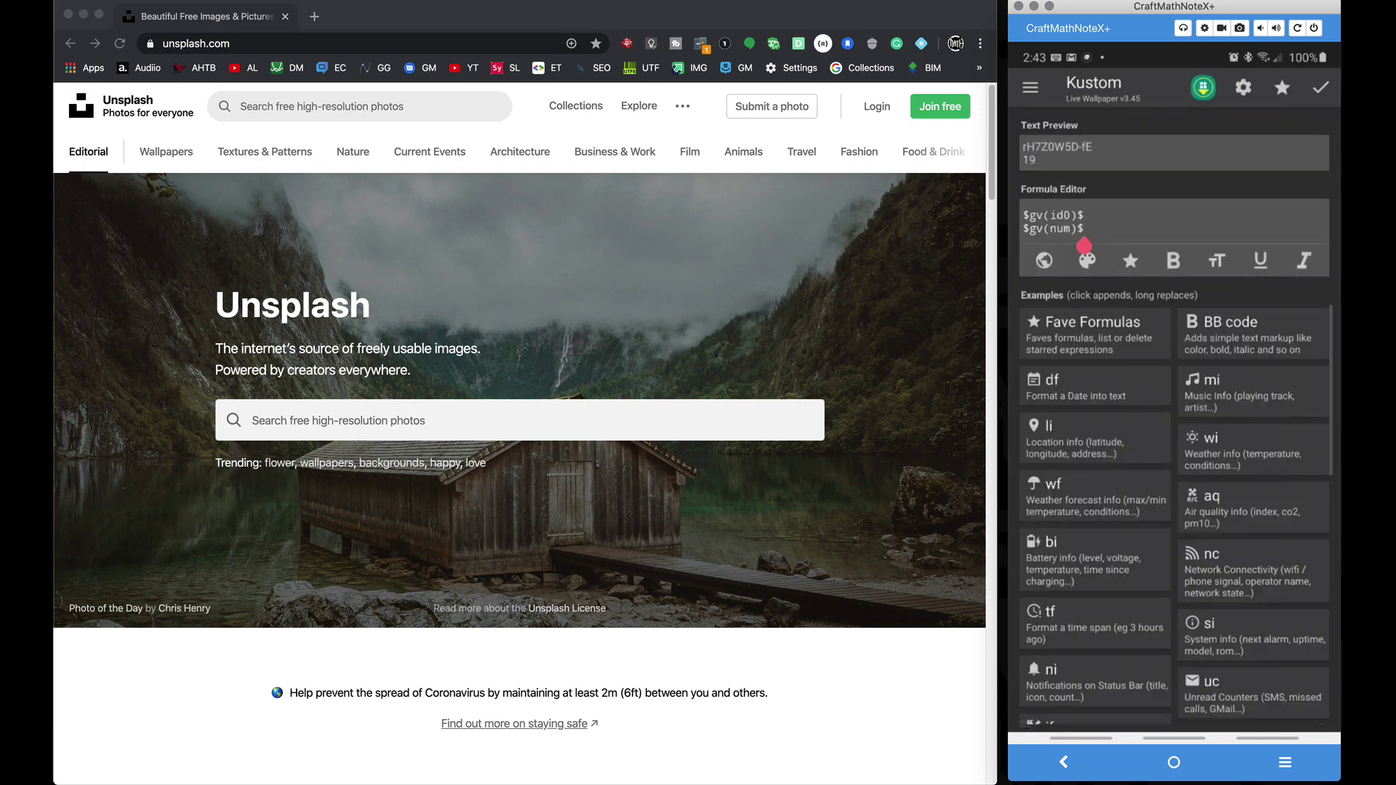
{"action": "key", "text": "Return"}
{"action": "left_click", "coordinate": [1044, 287]}
{"action": "left_click", "coordinate": [1094, 563]}
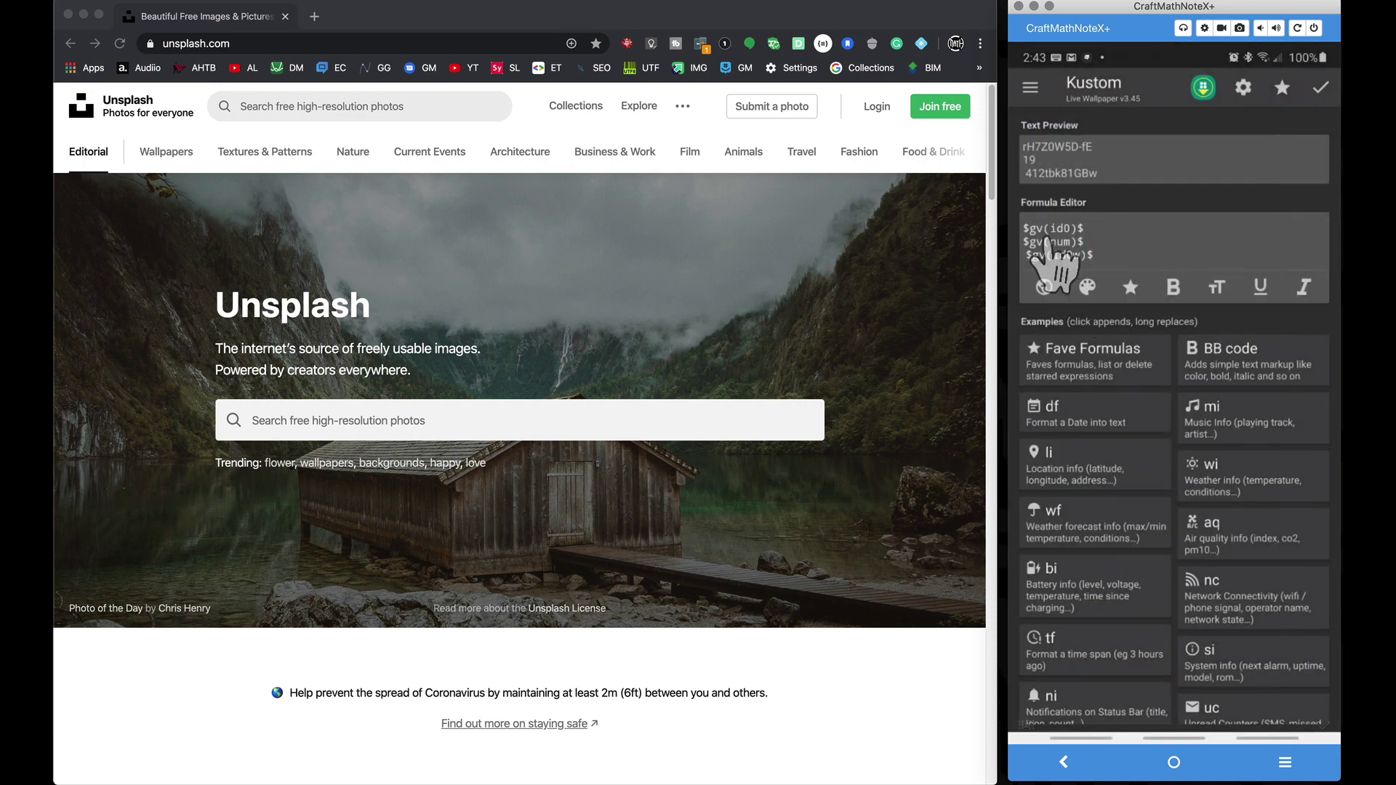
{"action": "left_click", "coordinate": [1321, 87]}
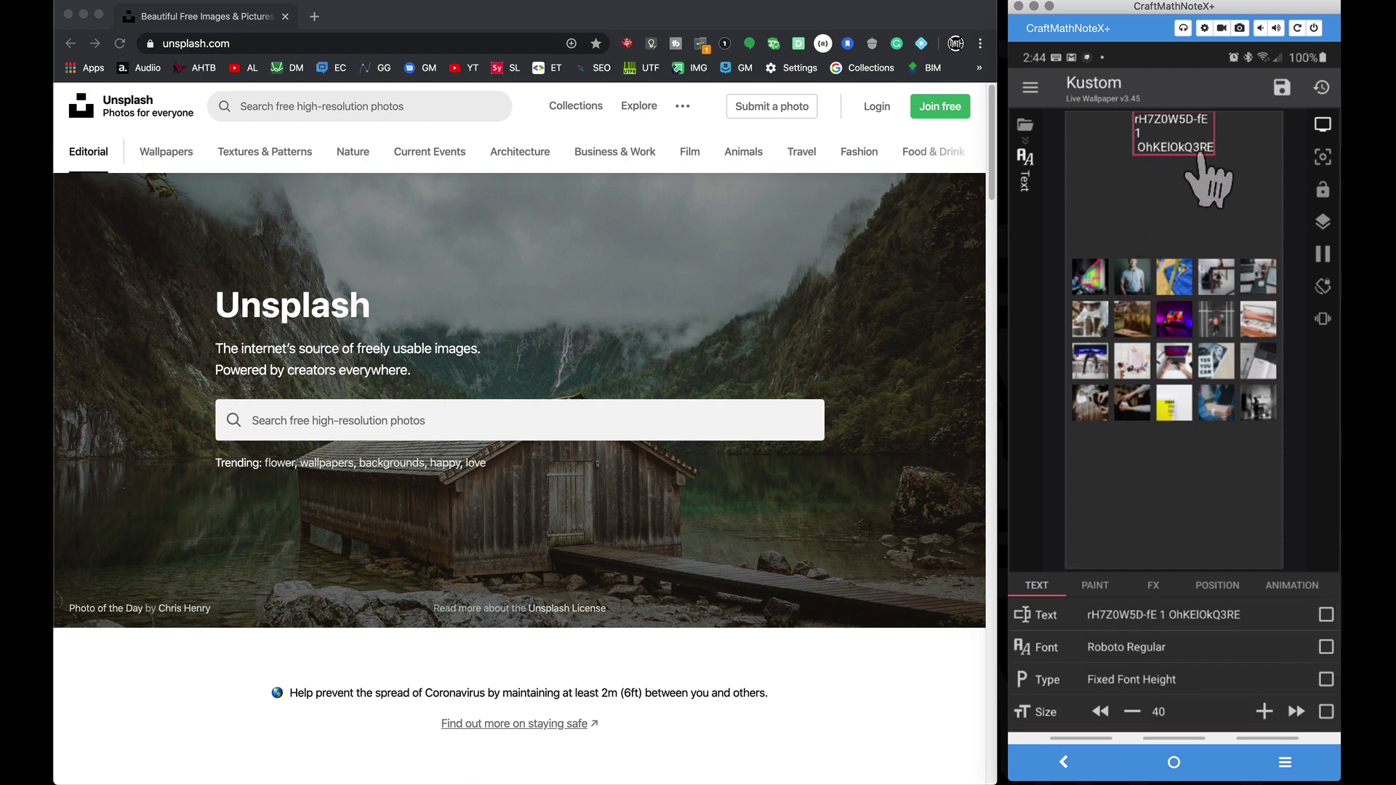
Step: Open the photo topic choices in Globals, then browse Unsplash's Business & Work topic photos
{"action": "left_click", "coordinate": [1025, 135]}
{"action": "left_click", "coordinate": [1323, 587]}
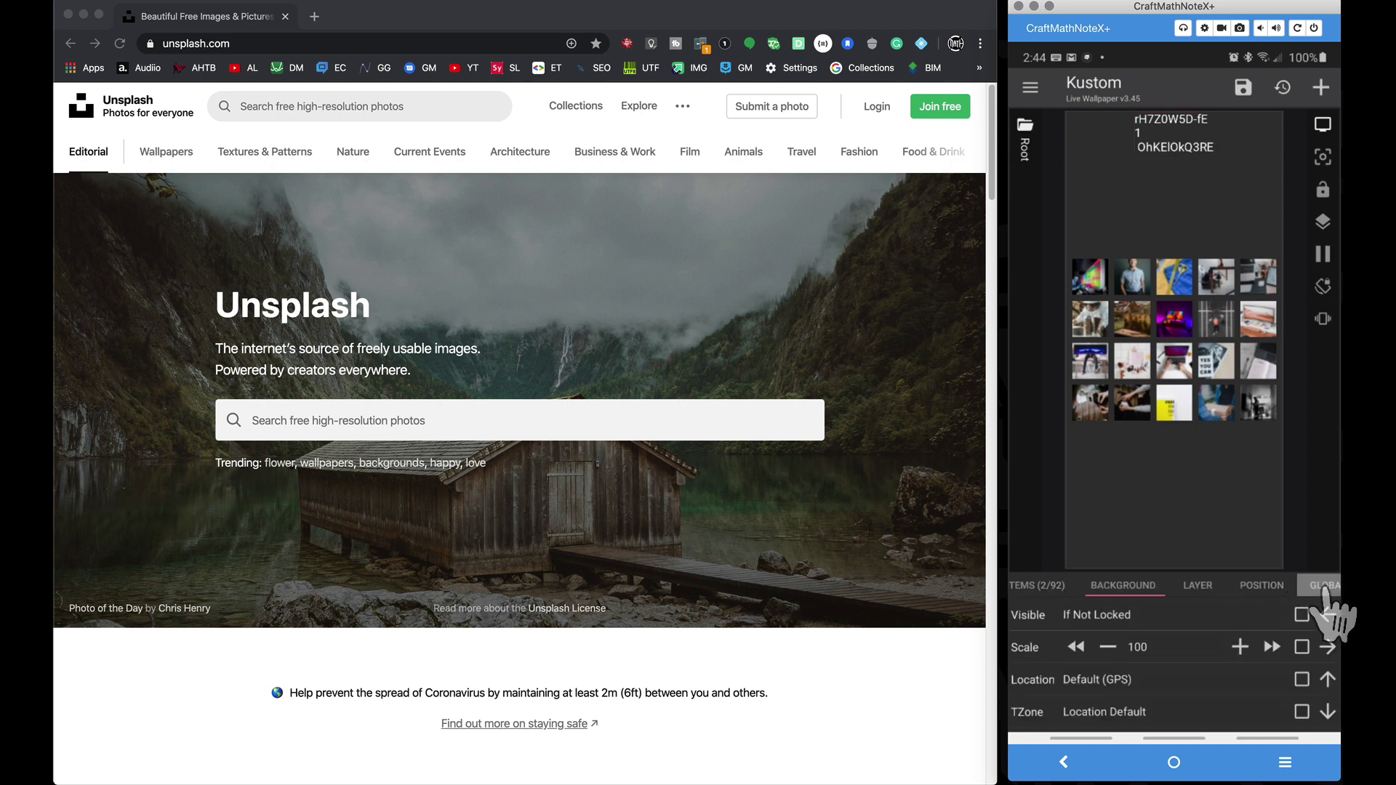
{"action": "scroll", "coordinate": [1156, 663], "scroll_direction": "up", "scroll_amount": 5}
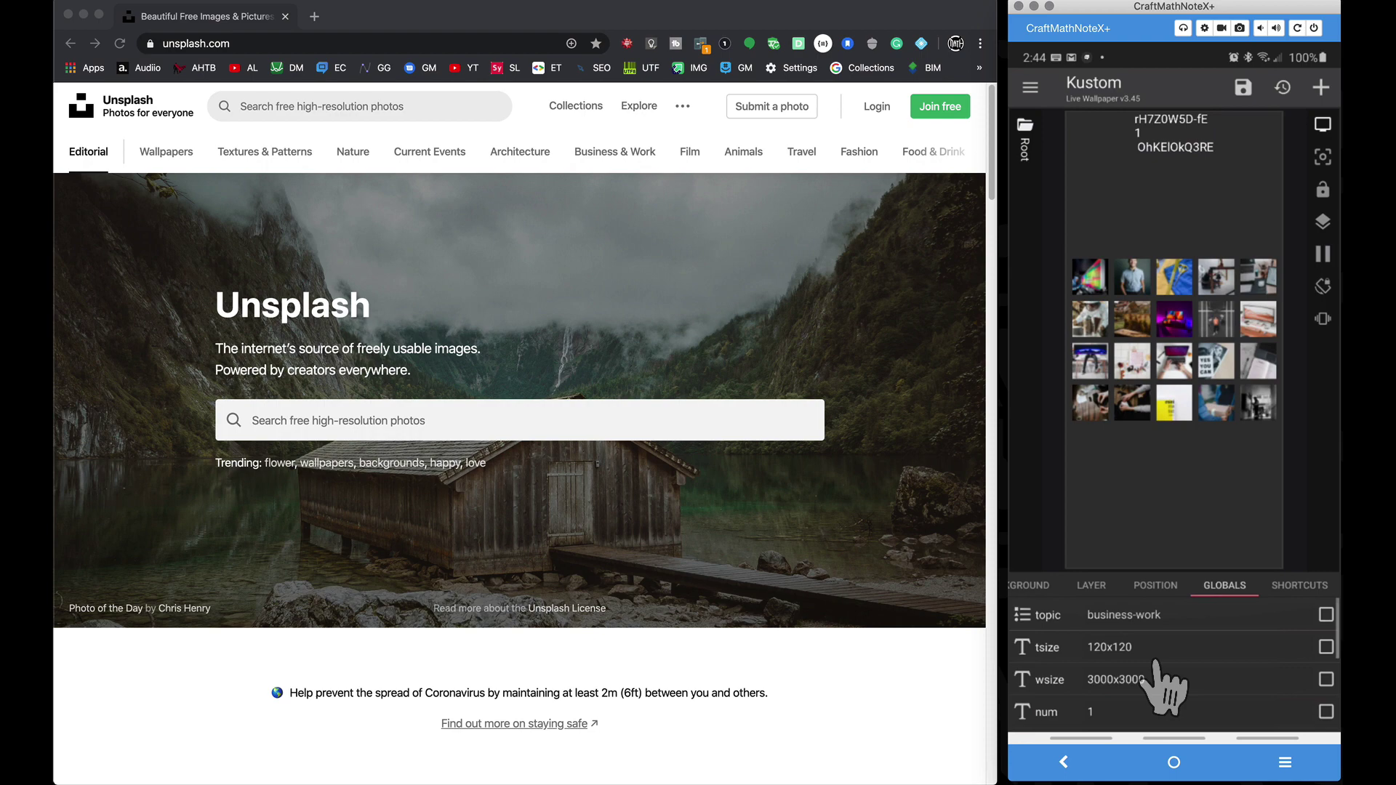
{"action": "left_click", "coordinate": [1109, 617]}
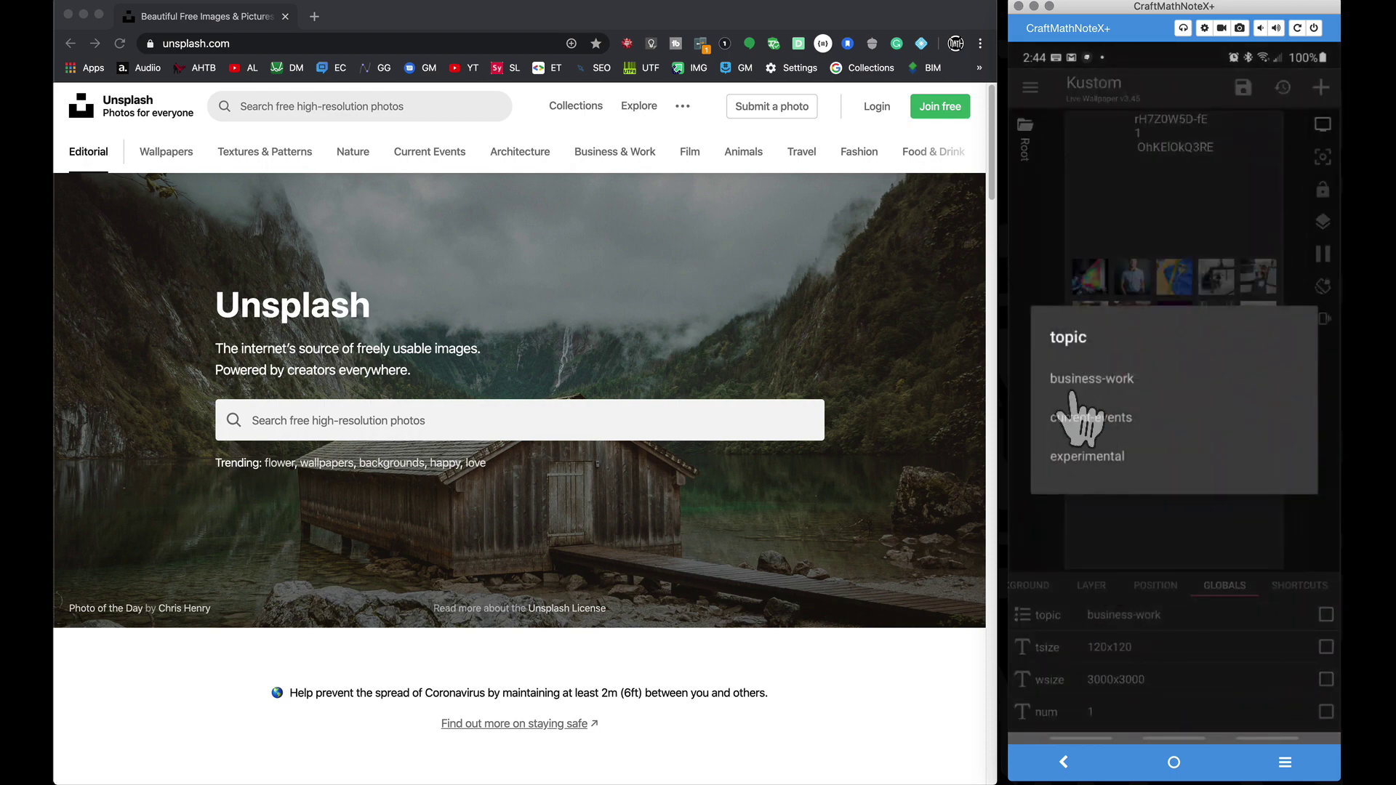
{"action": "left_click", "coordinate": [598, 158]}
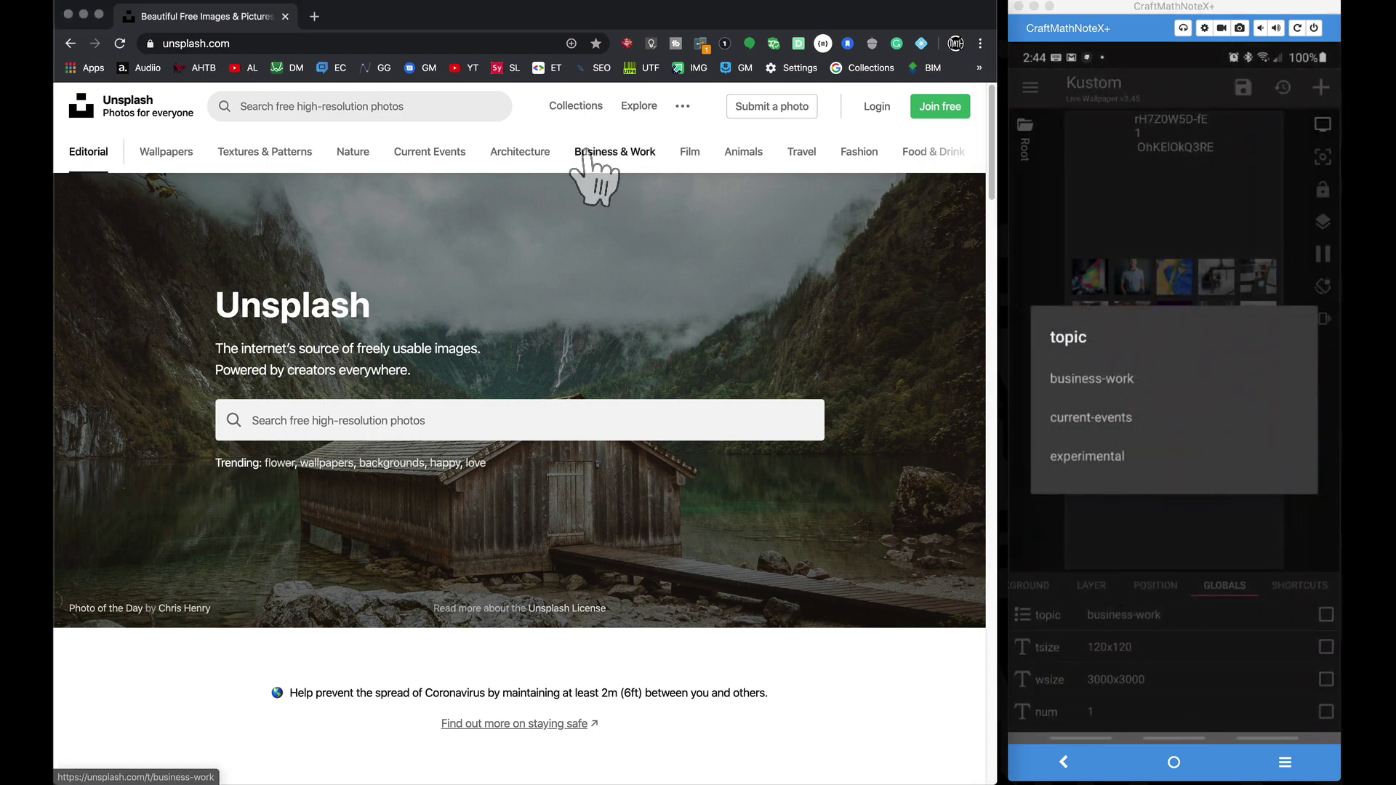
{"action": "left_click", "coordinate": [598, 154]}
{"action": "scroll", "coordinate": [577, 509], "scroll_direction": "down", "scroll_amount": 2}
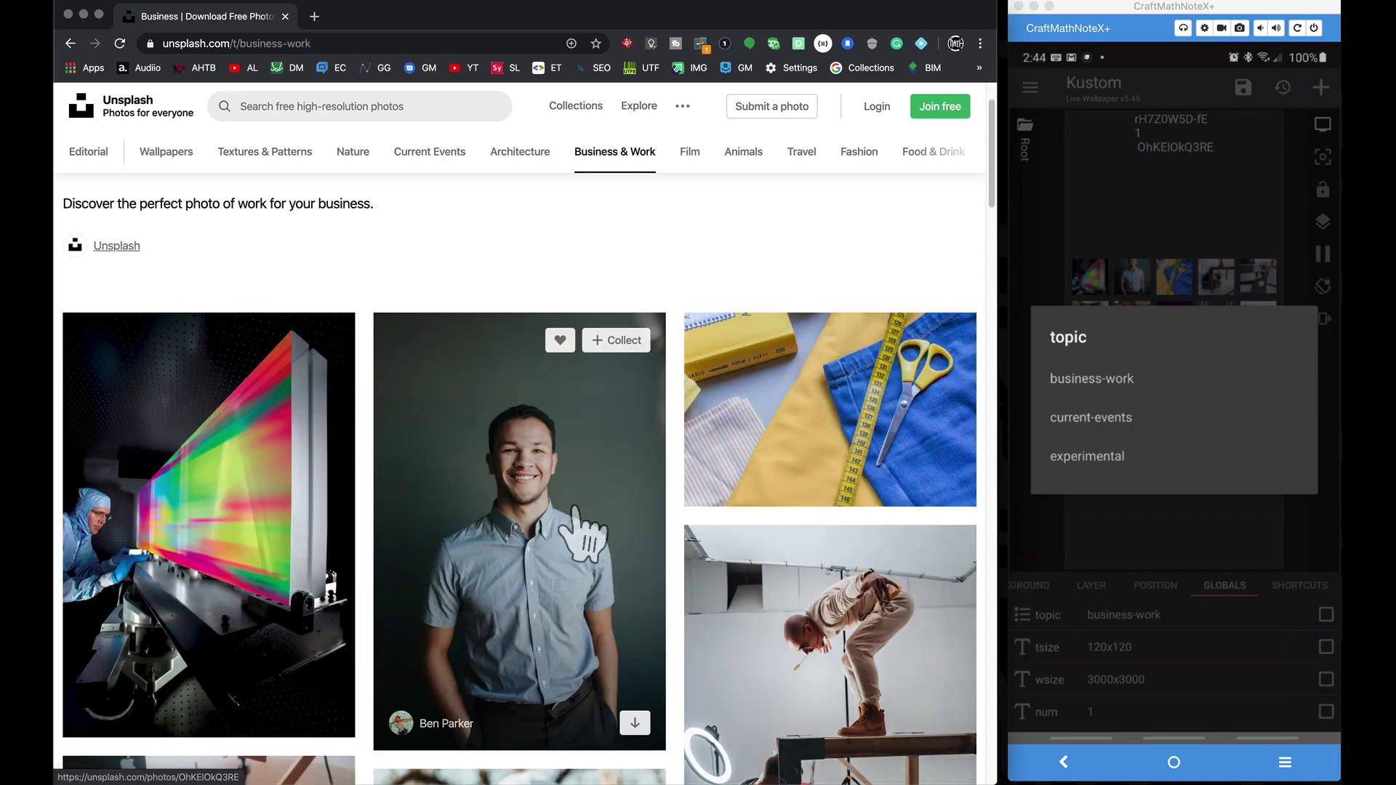
{"action": "left_click", "coordinate": [536, 498]}
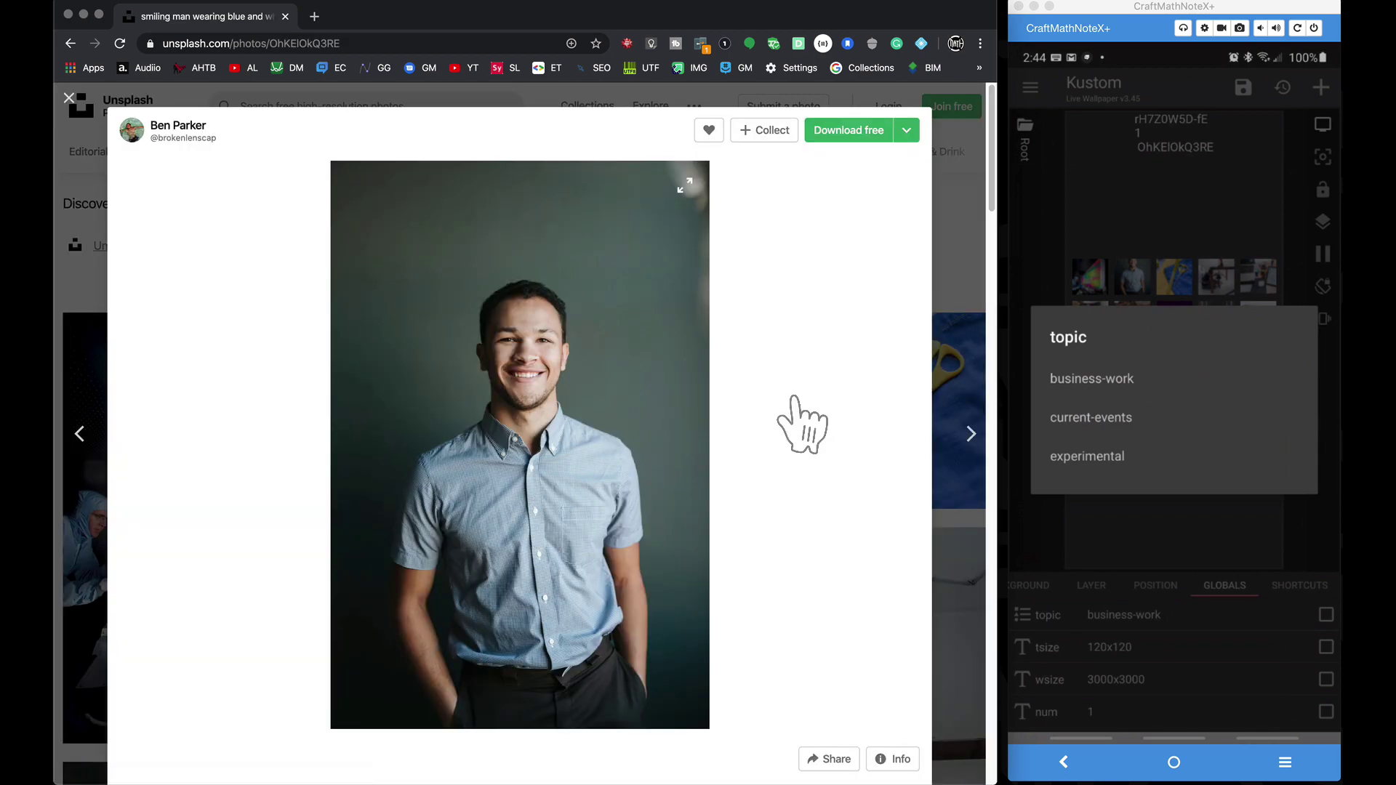
Step: Close the topic list, show the second thumbnail's ID bAQQDpxQktk, and open the yellow scissors photo
{"action": "left_click", "coordinate": [1099, 300]}
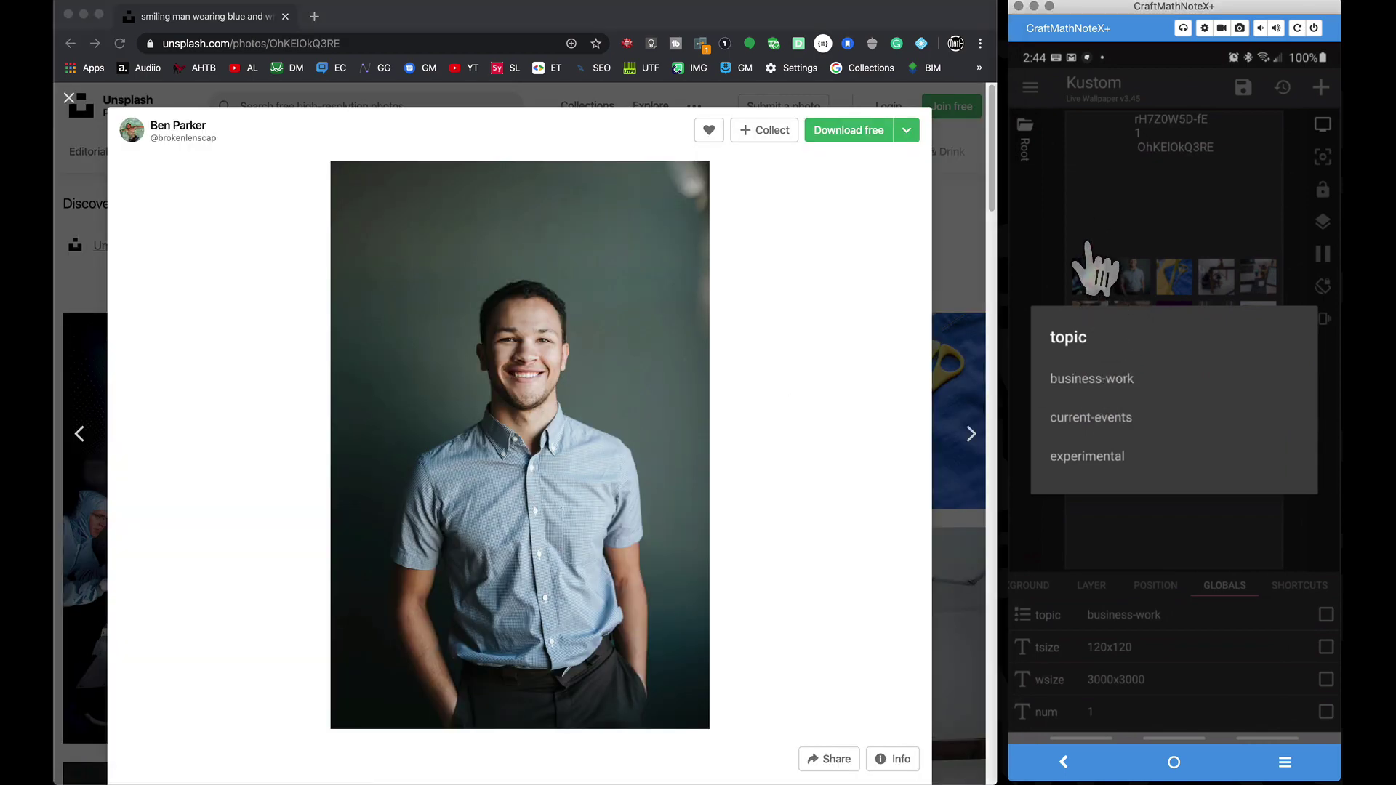
{"action": "left_click", "coordinate": [1069, 725]}
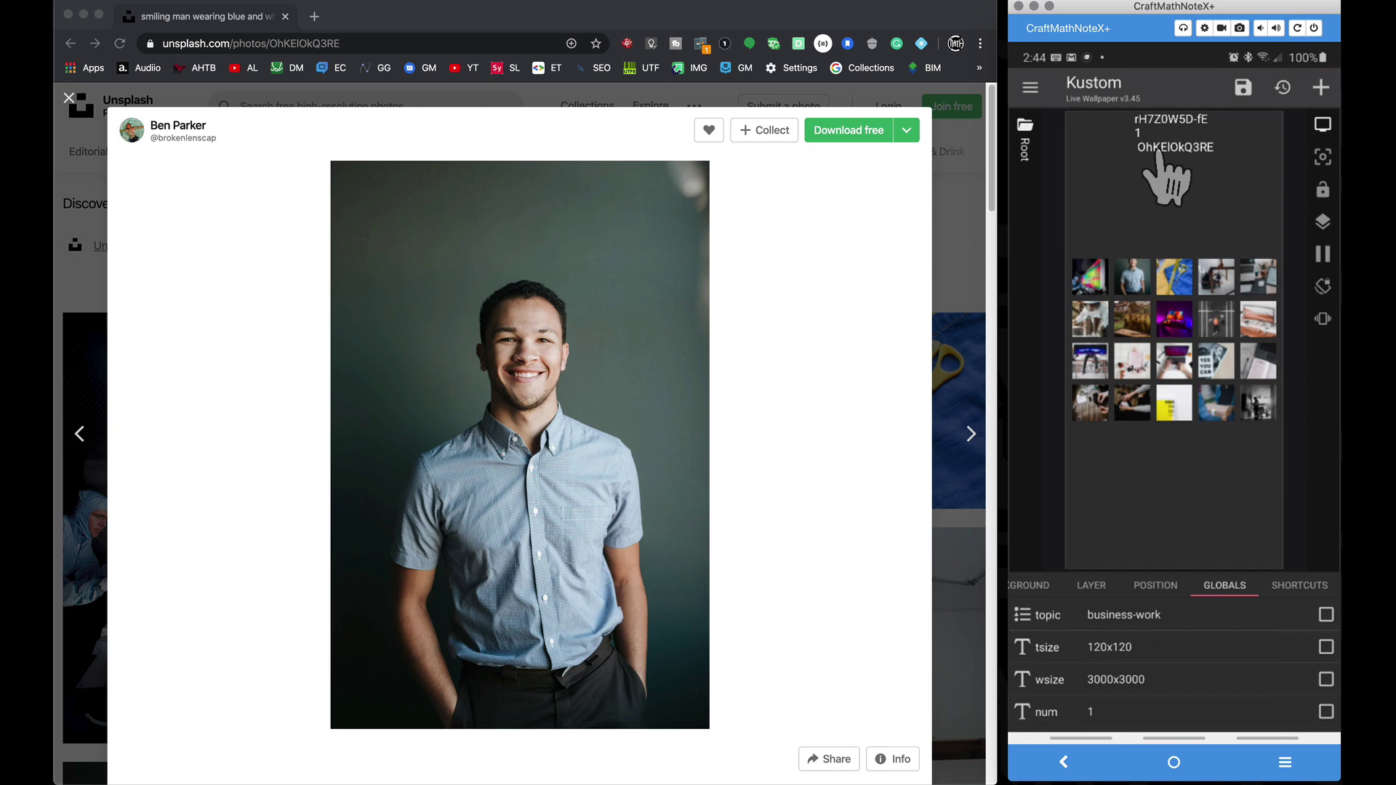
{"action": "left_click", "coordinate": [796, 102]}
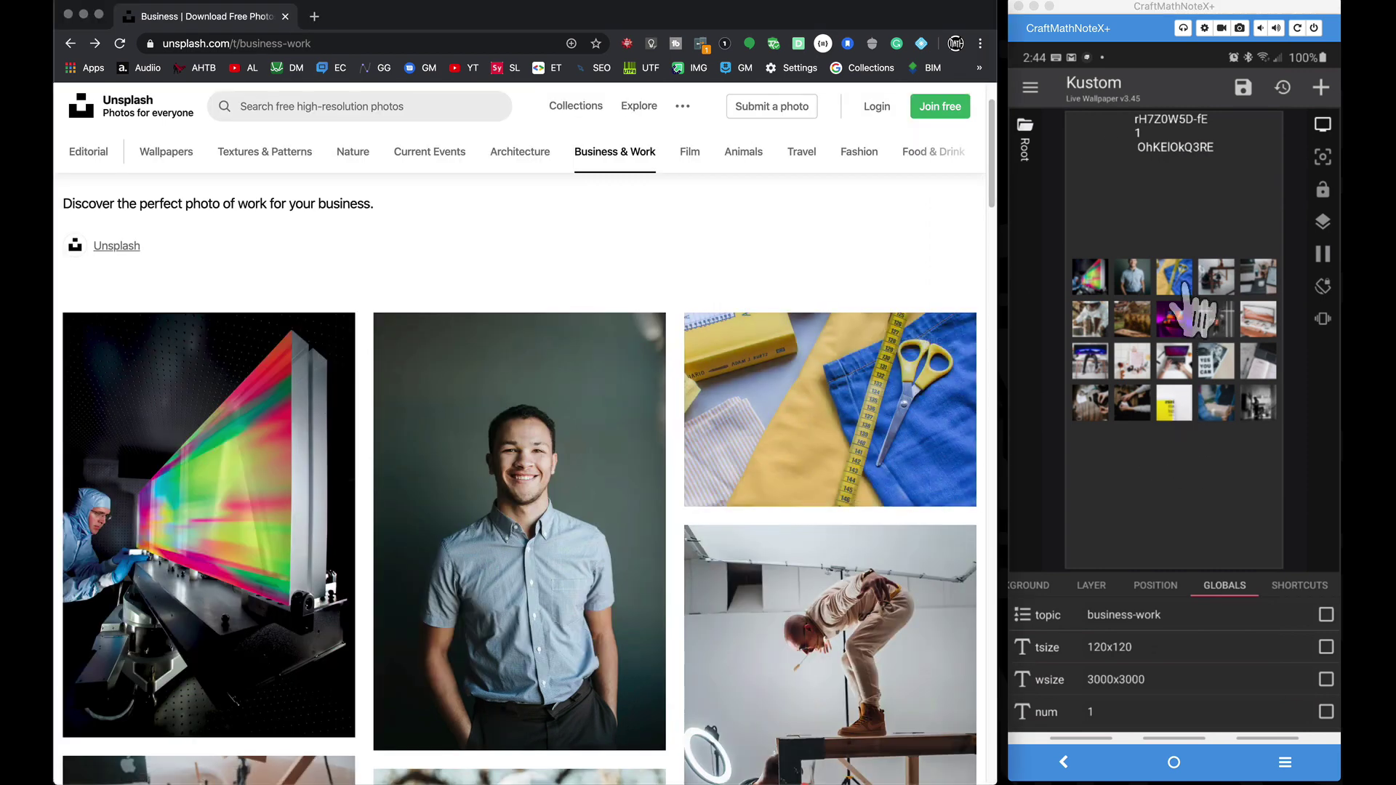
{"action": "left_click", "coordinate": [1174, 305]}
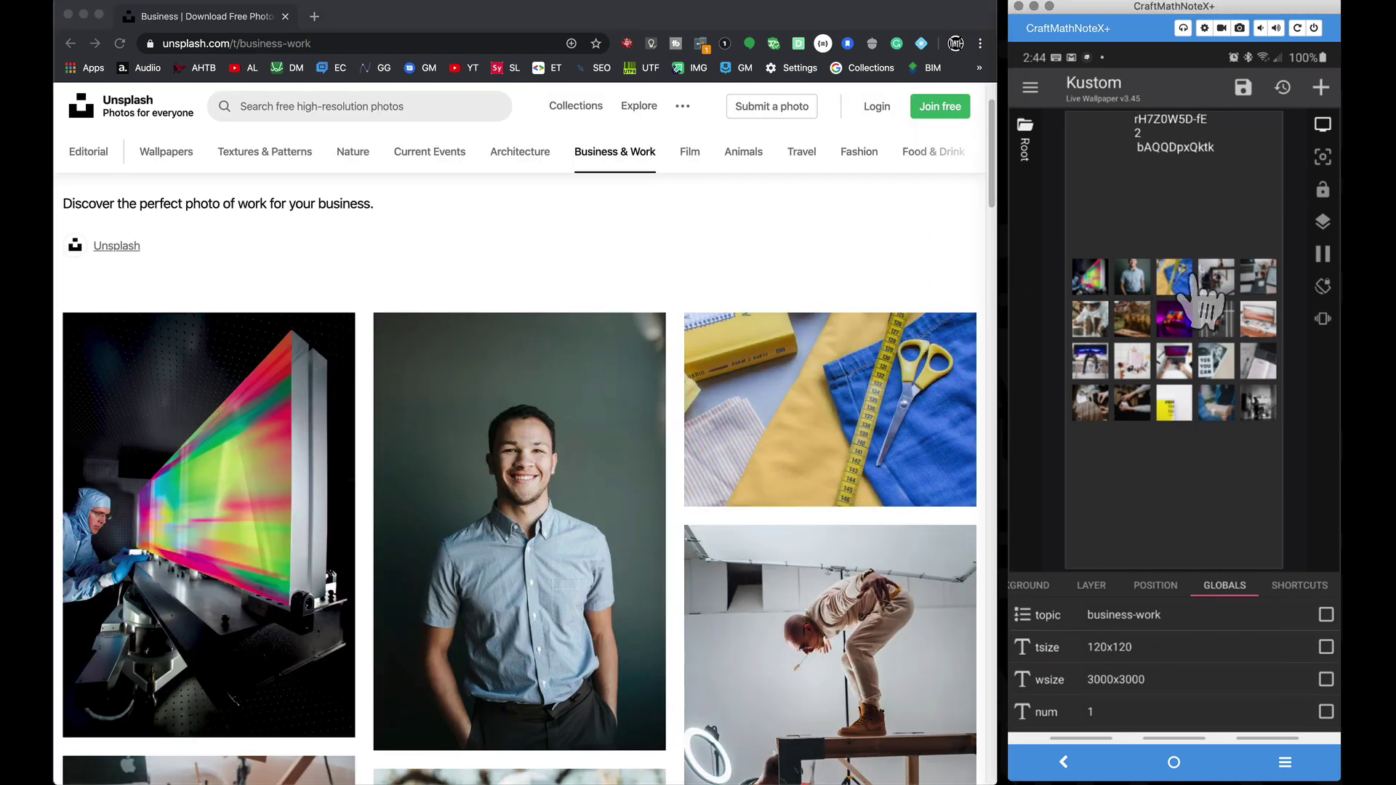
{"action": "left_click", "coordinate": [1152, 173]}
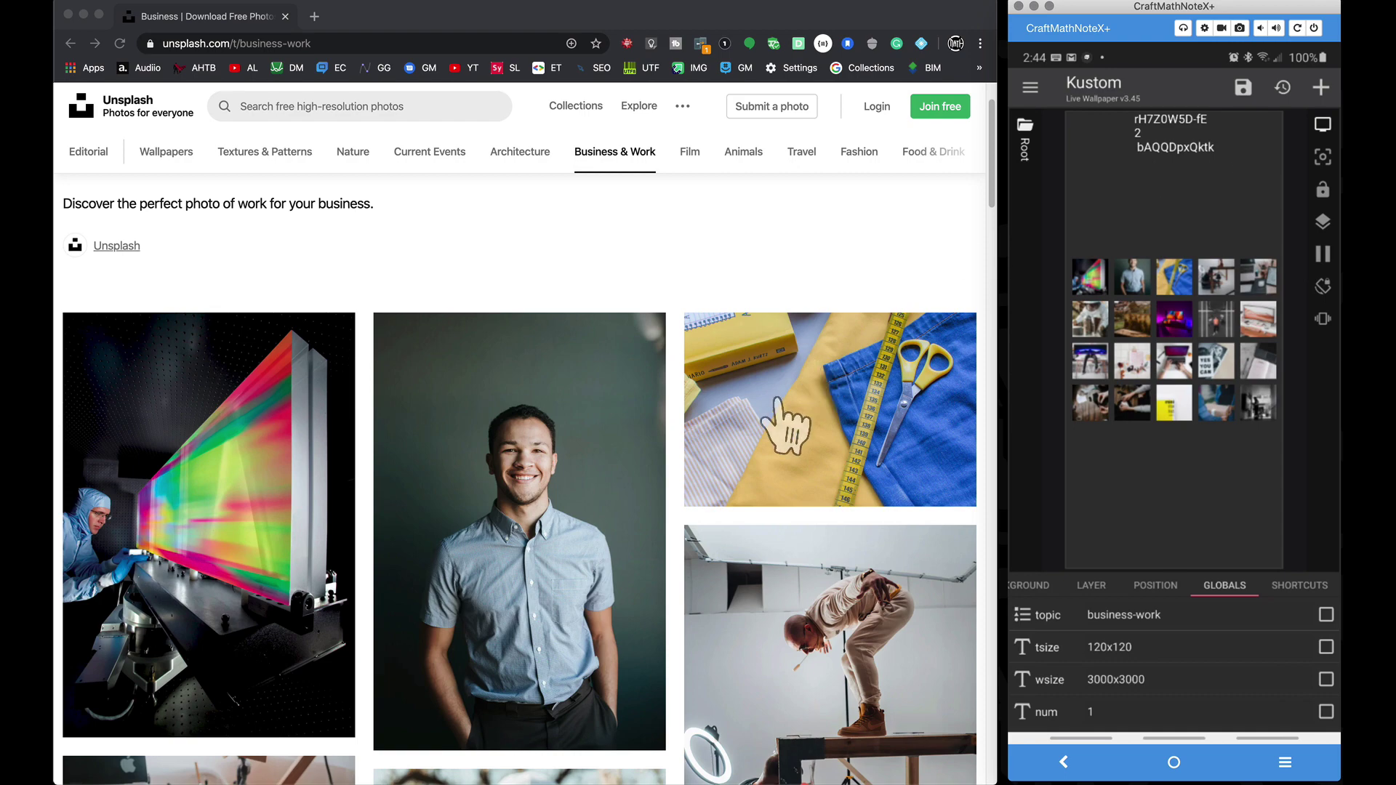
{"action": "left_click", "coordinate": [790, 429]}
{"action": "left_click", "coordinate": [792, 434]}
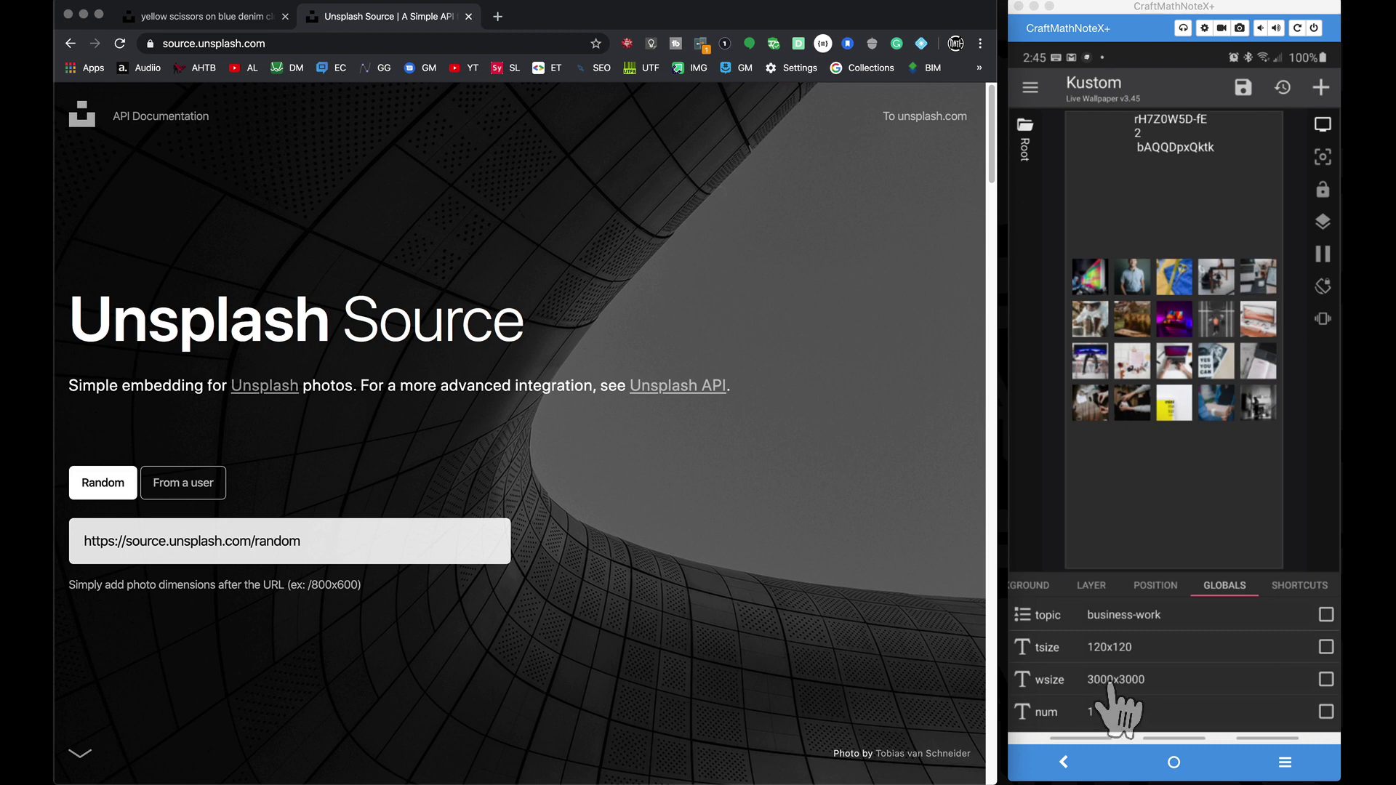
Step: Select and copy the whole thumb0 global formula
{"action": "scroll", "coordinate": [1117, 709], "scroll_direction": "down", "scroll_amount": 5}
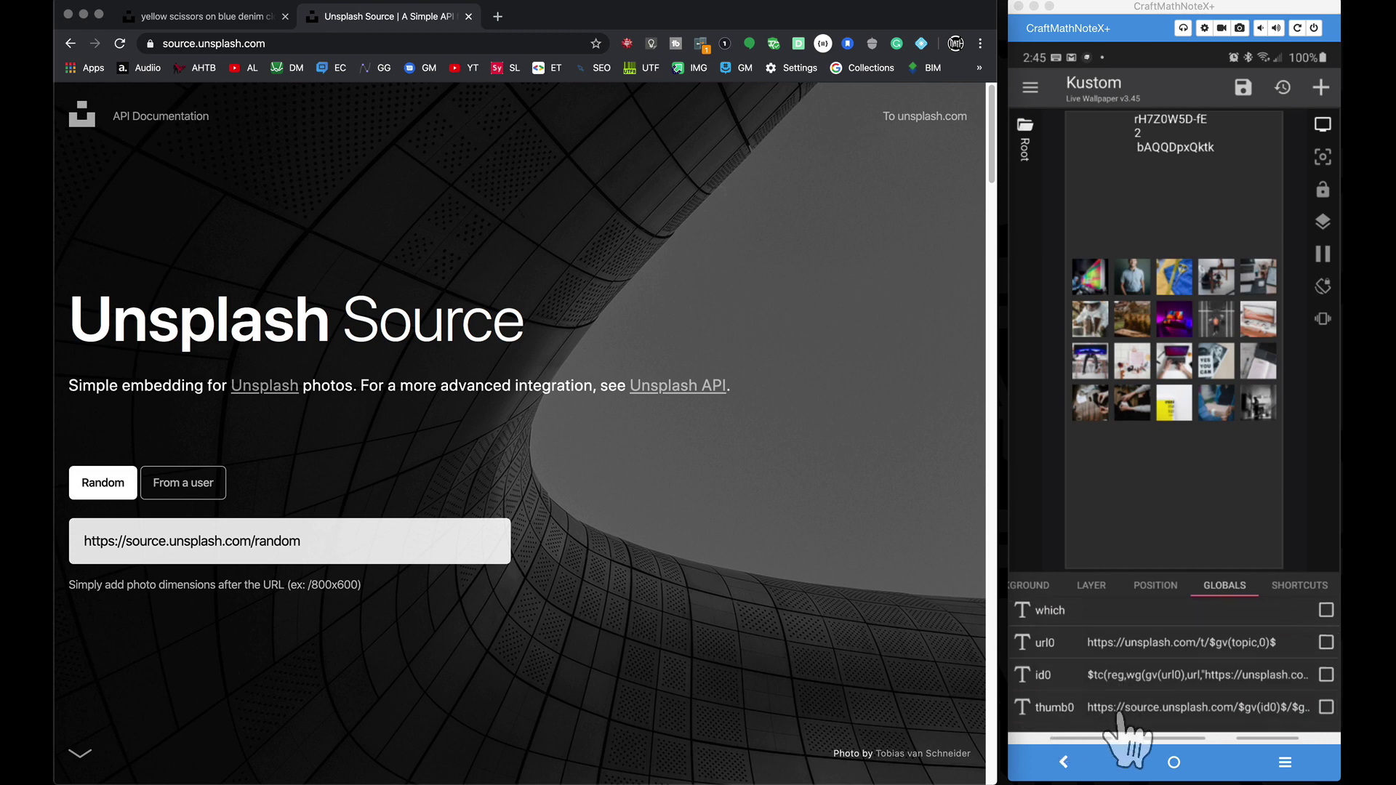
{"action": "left_click", "coordinate": [1117, 716]}
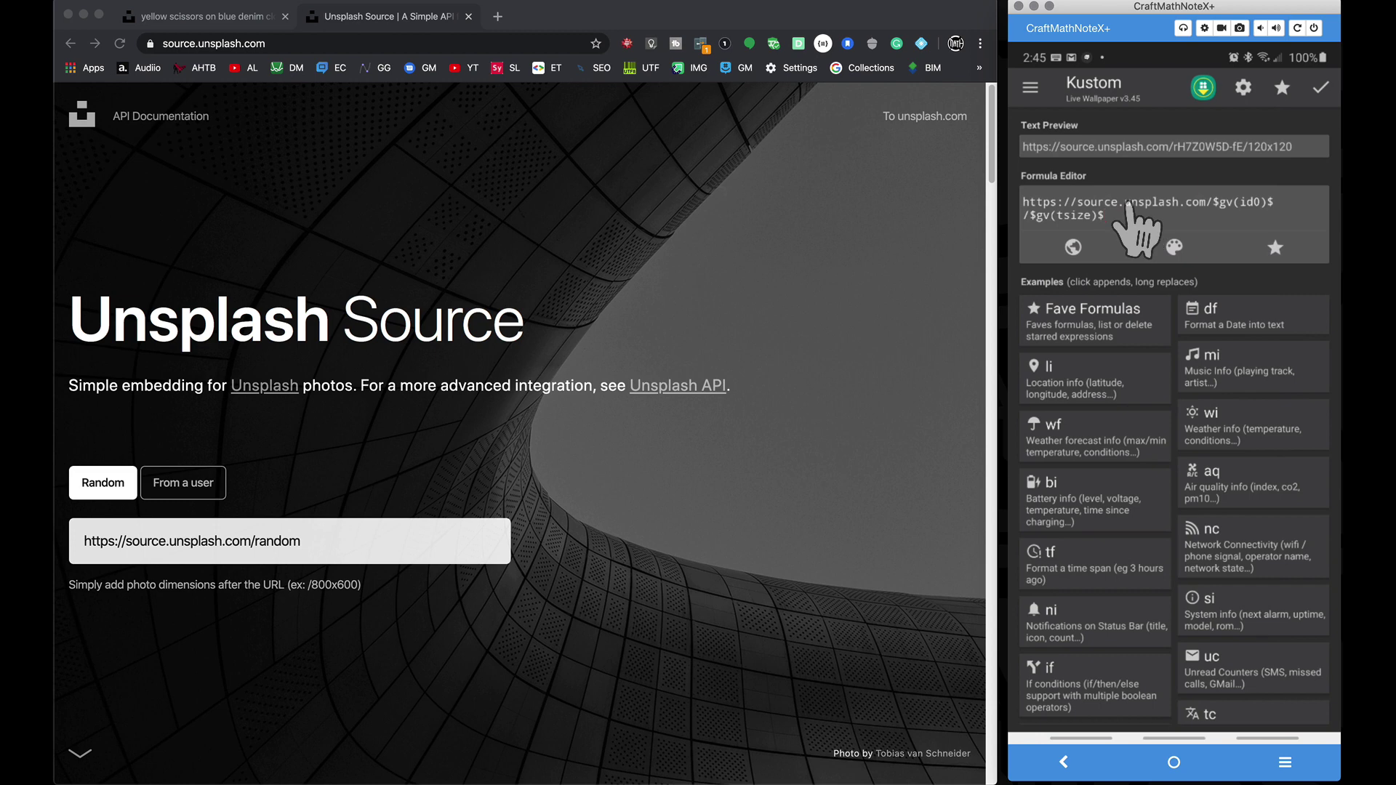
{"action": "left_click_drag", "start_coordinate": [1131, 210], "coordinate": [1115, 217]}
{"action": "left_click", "coordinate": [1294, 164]}
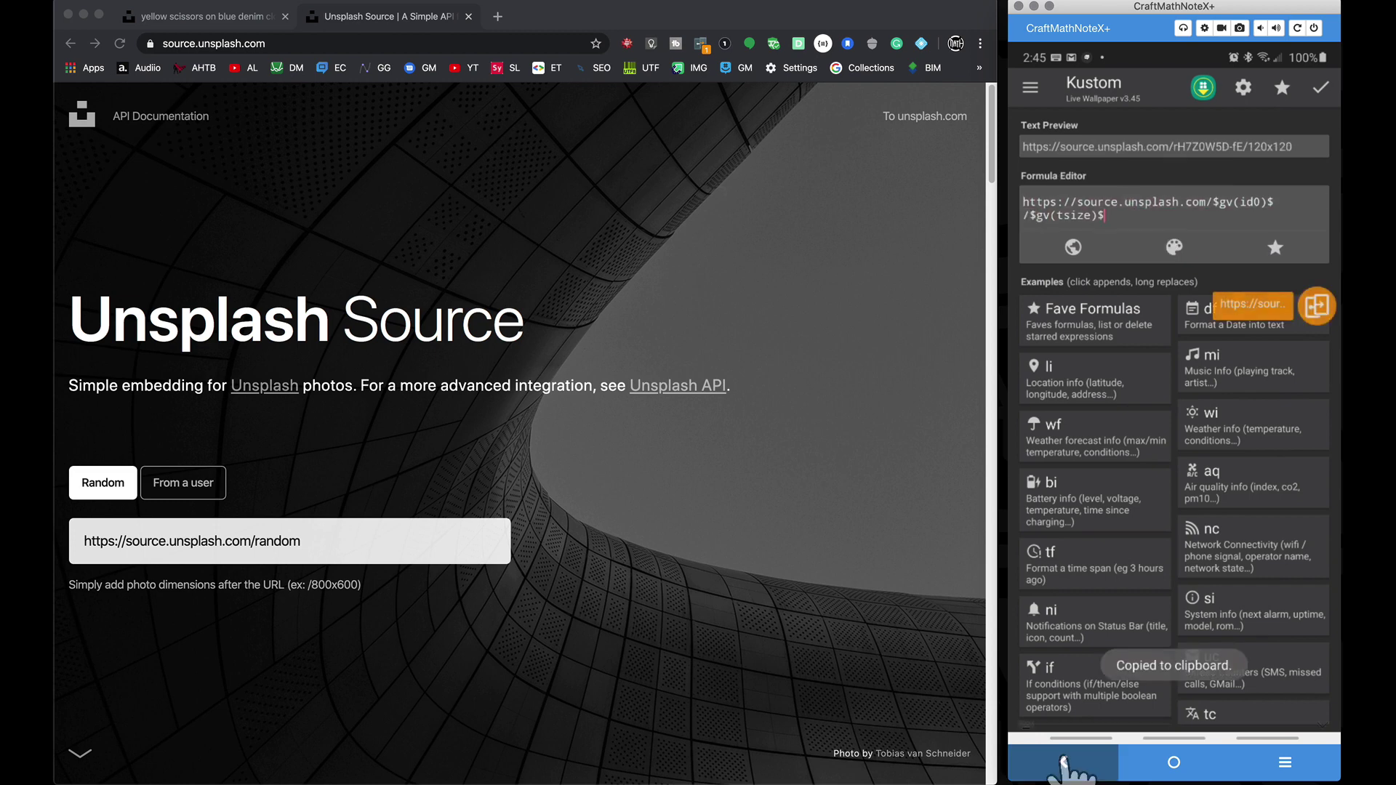
{"action": "left_click", "coordinate": [1064, 762]}
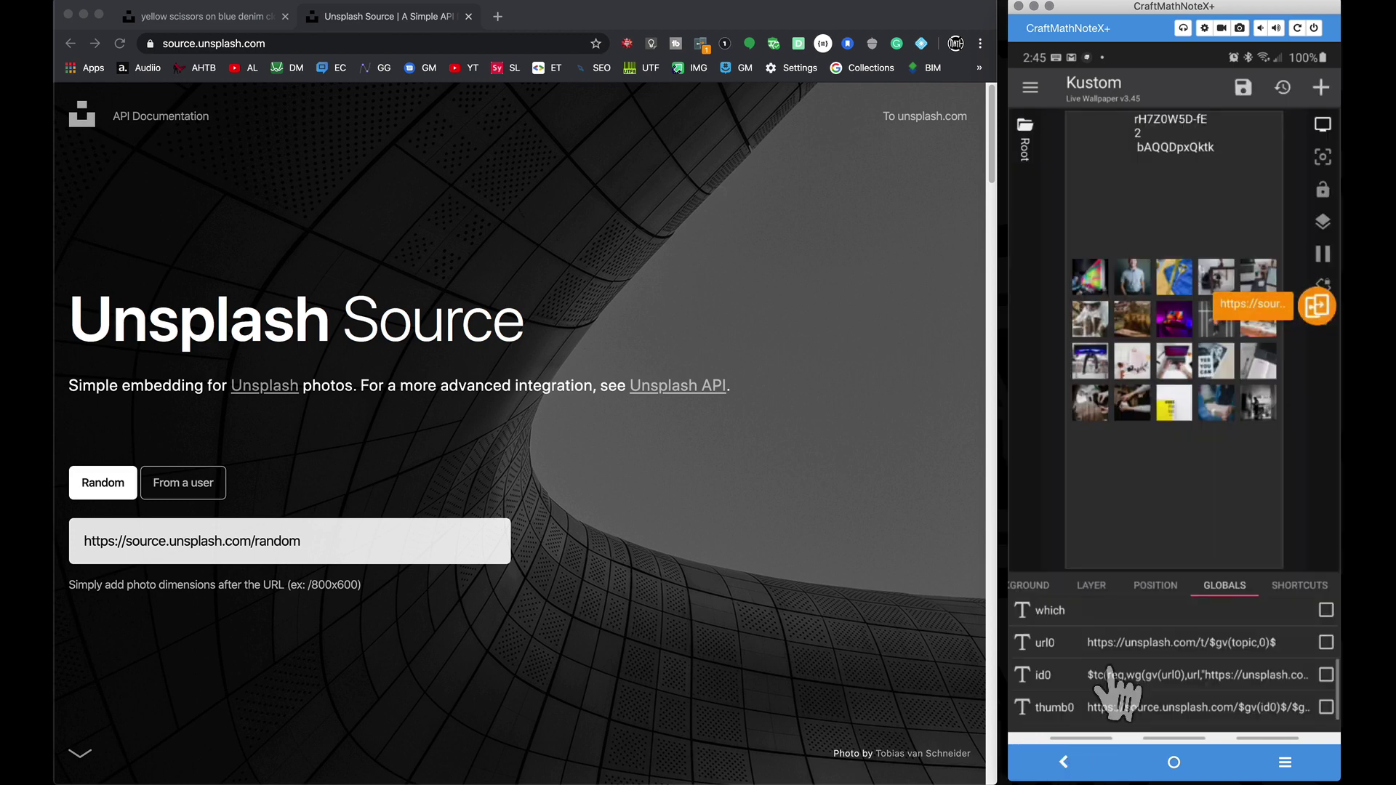
Step: Create a new Text global named wall0 and open its empty formula
{"action": "left_click", "coordinate": [1321, 87]}
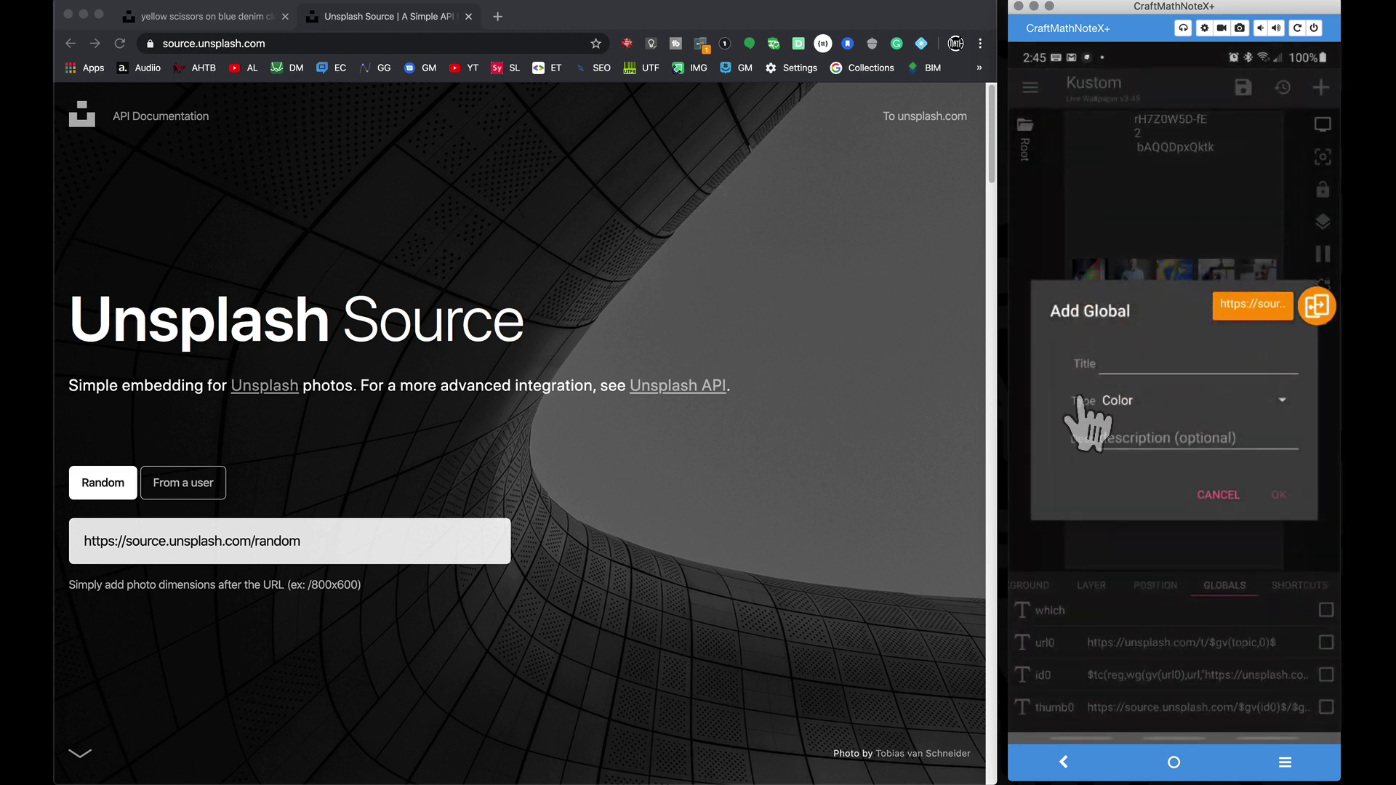
{"action": "left_click", "coordinate": [1111, 367]}
{"action": "type", "text": "wall0"}
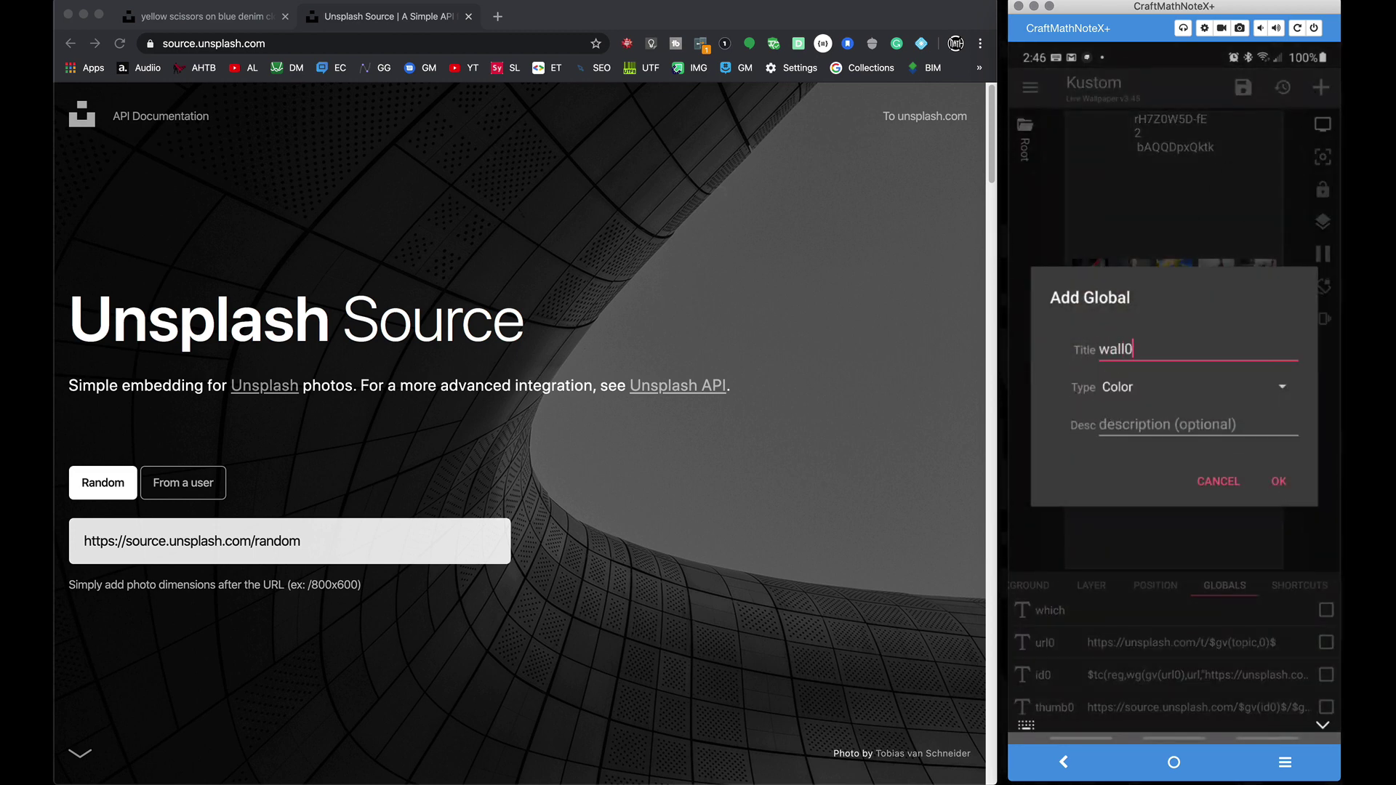
{"action": "left_click", "coordinate": [1282, 389]}
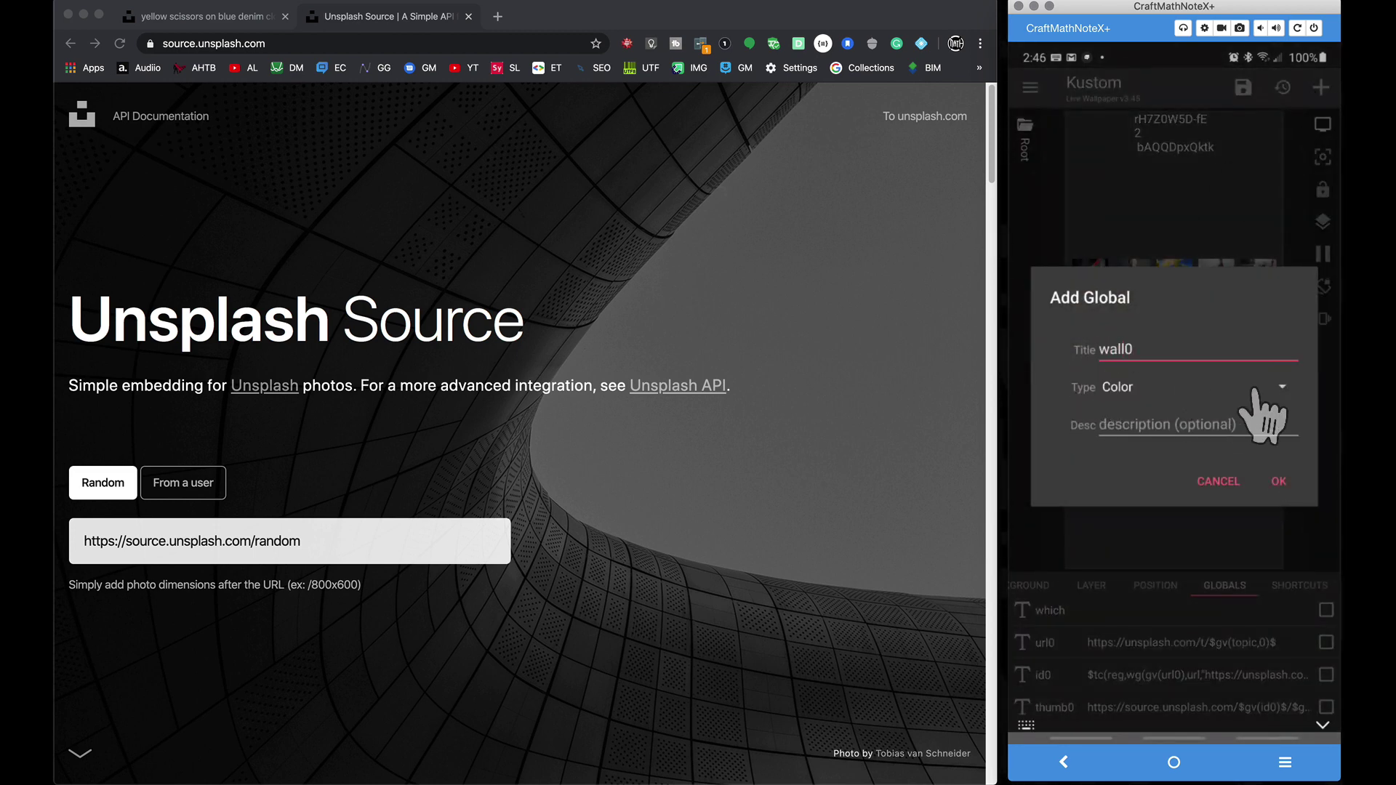
{"action": "left_click", "coordinate": [1196, 429]}
{"action": "left_click", "coordinate": [1278, 482]}
{"action": "scroll", "coordinate": [1177, 639], "scroll_direction": "down", "scroll_amount": 3}
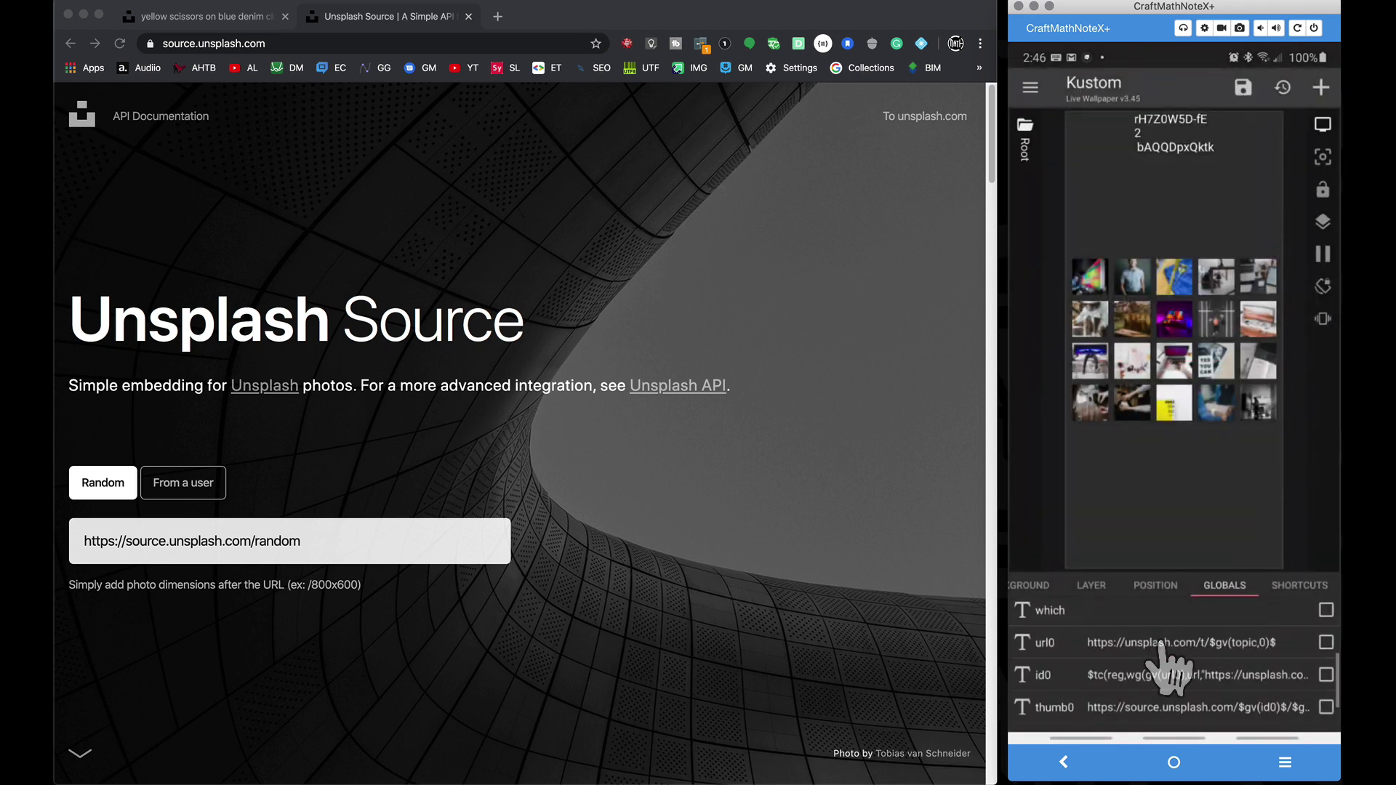
Step: Paste the thumb0 formula into wall0, replace id0 with id0w and tsize with wsize, and confirm
{"action": "left_click", "coordinate": [1126, 717]}
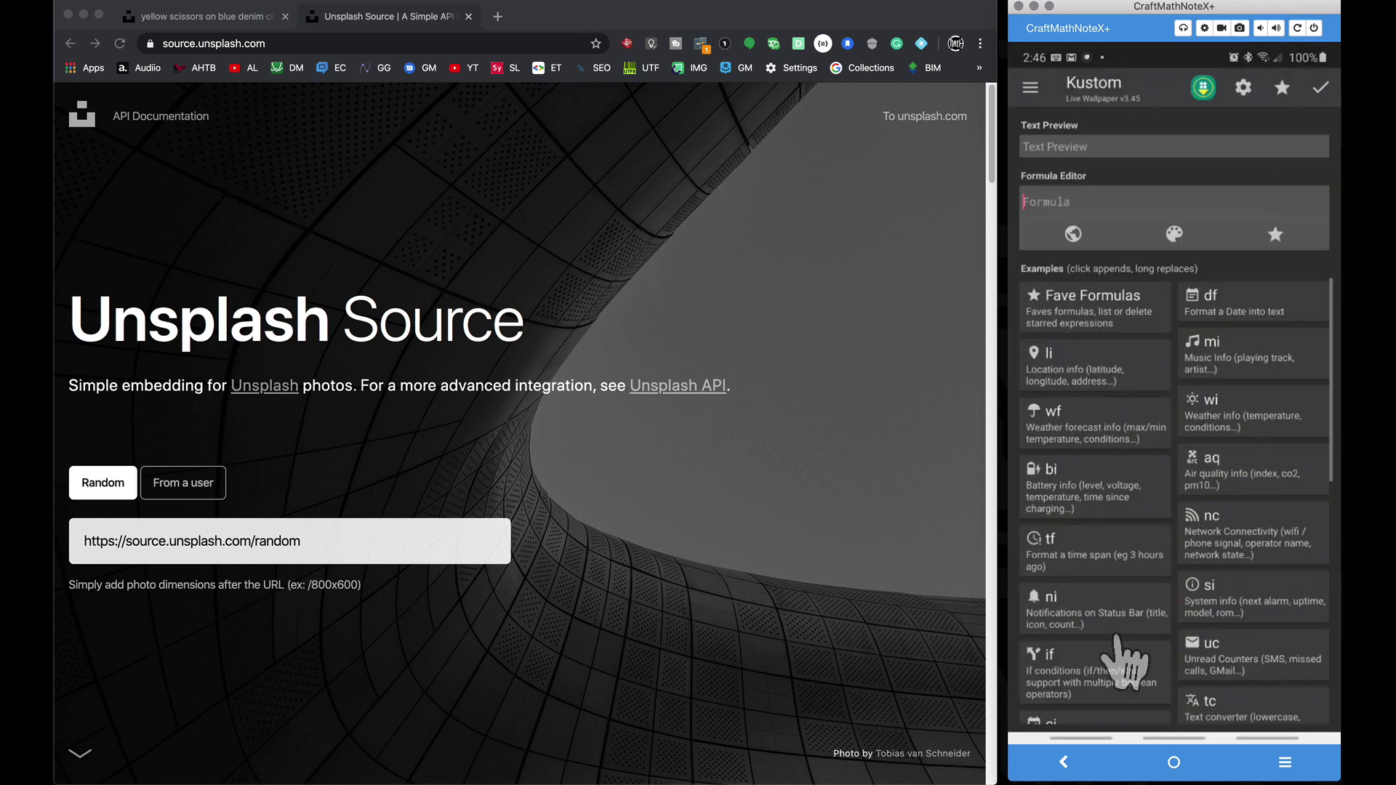
{"action": "left_click", "coordinate": [1069, 195]}
{"action": "key", "text": "super+v"}
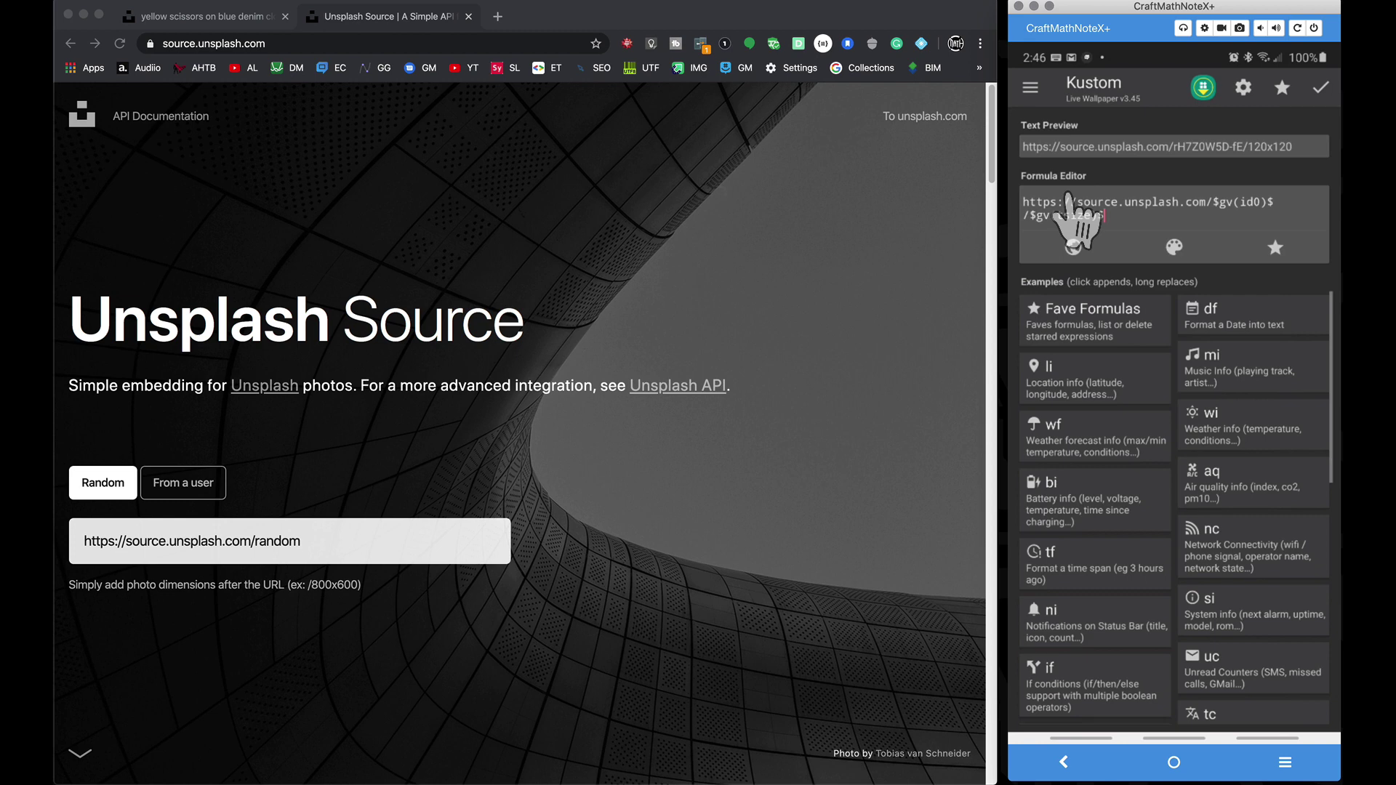
{"action": "left_click", "coordinate": [1256, 206]}
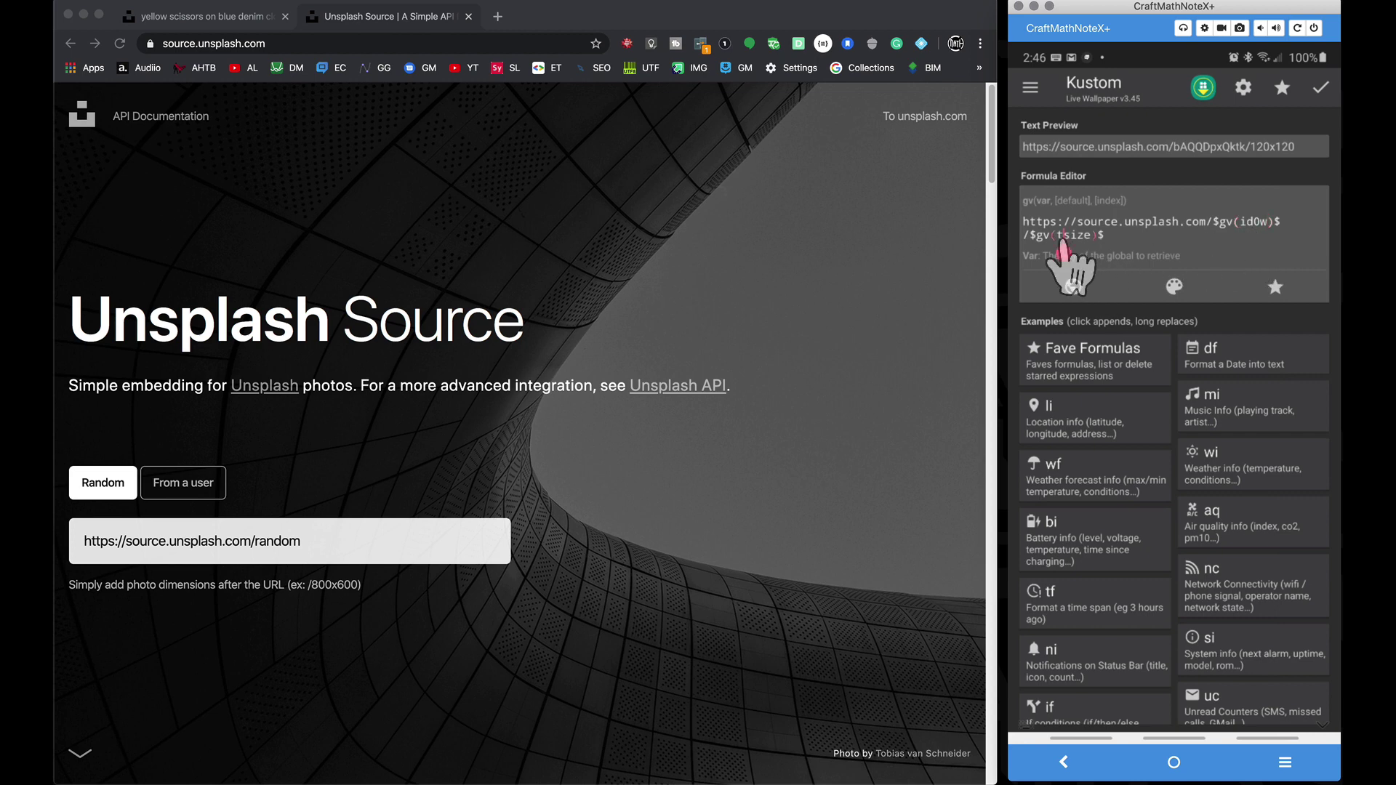
{"action": "left_click", "coordinate": [1063, 246]}
{"action": "key", "text": "BackSpace"}
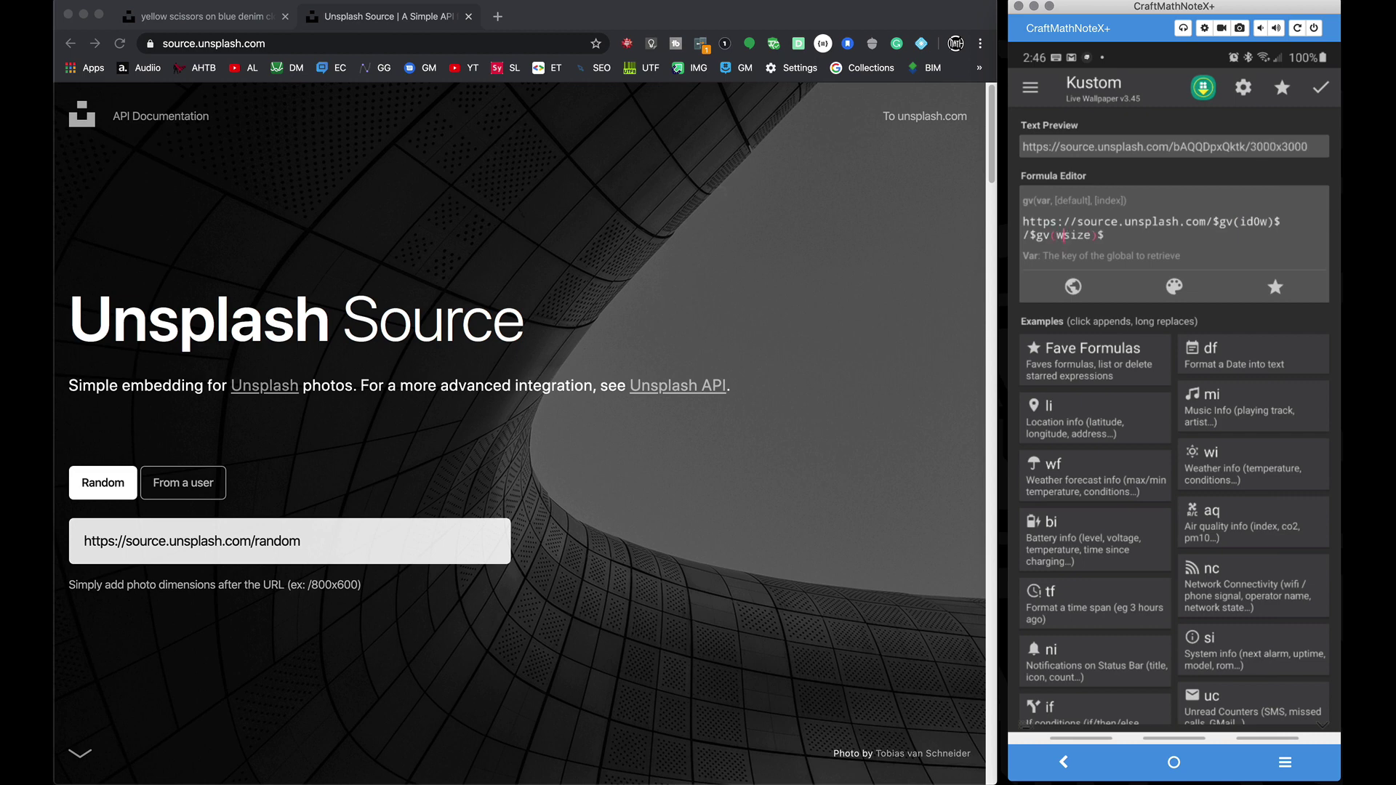
{"action": "left_click", "coordinate": [1320, 88]}
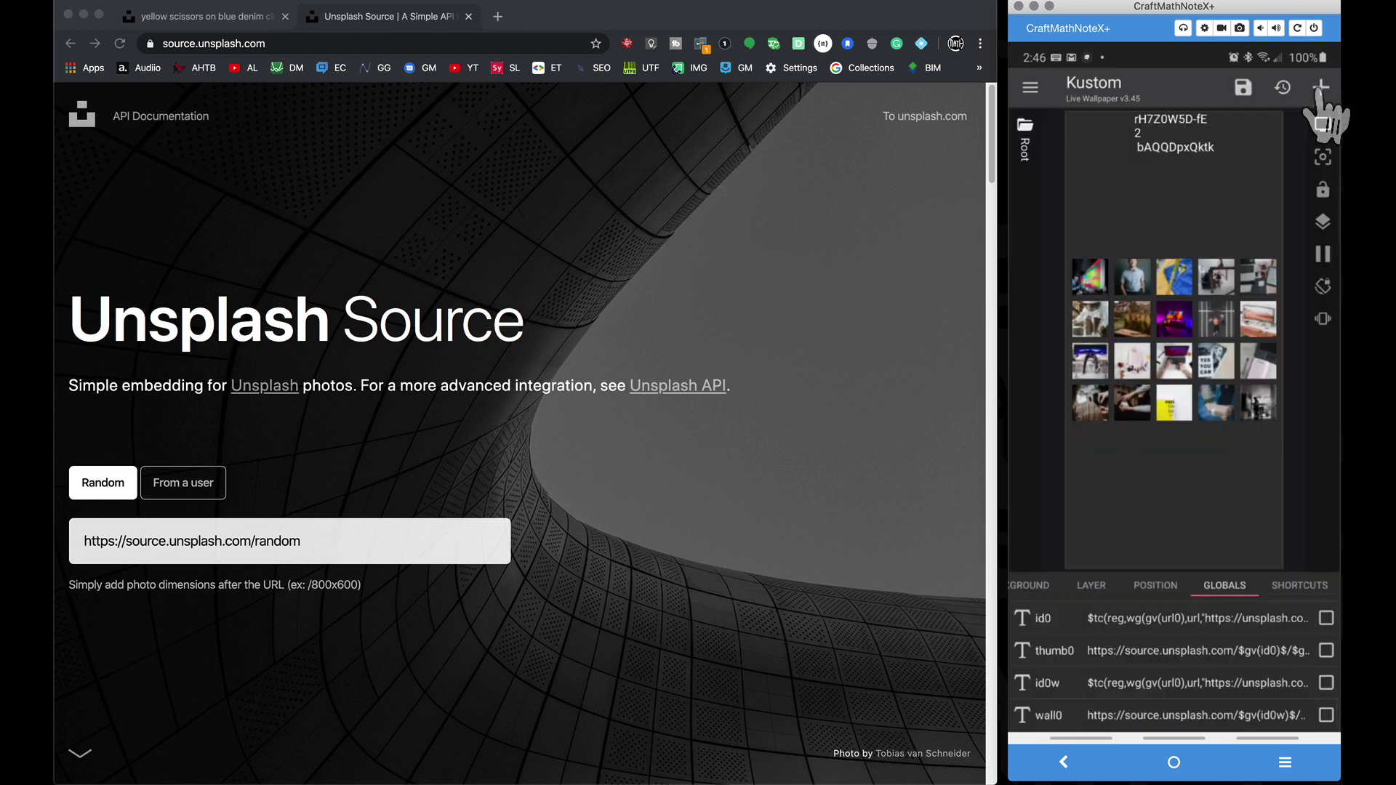
Step: Set the background Type to Image
{"action": "left_click", "coordinate": [1035, 586]}
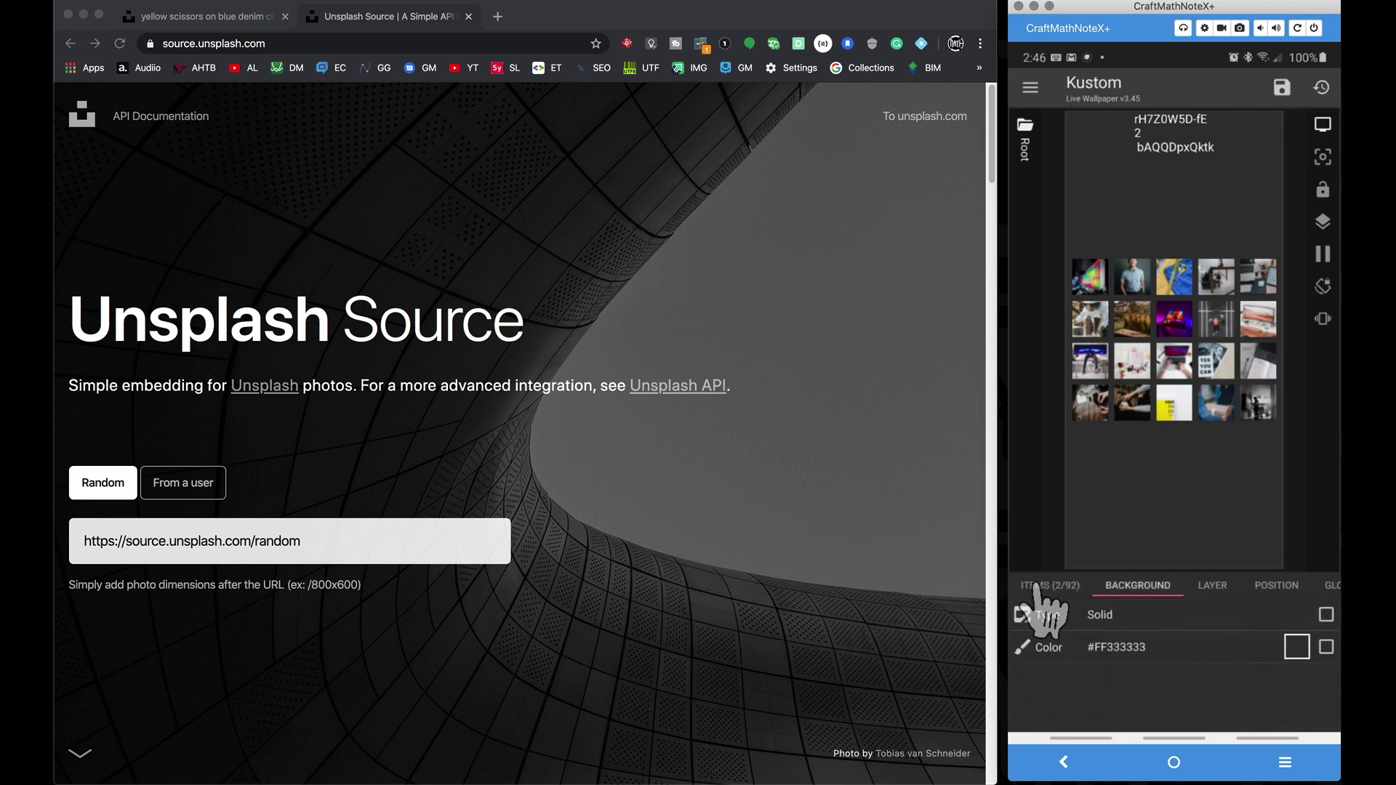
{"action": "left_click", "coordinate": [1126, 616]}
{"action": "left_click", "coordinate": [1075, 433]}
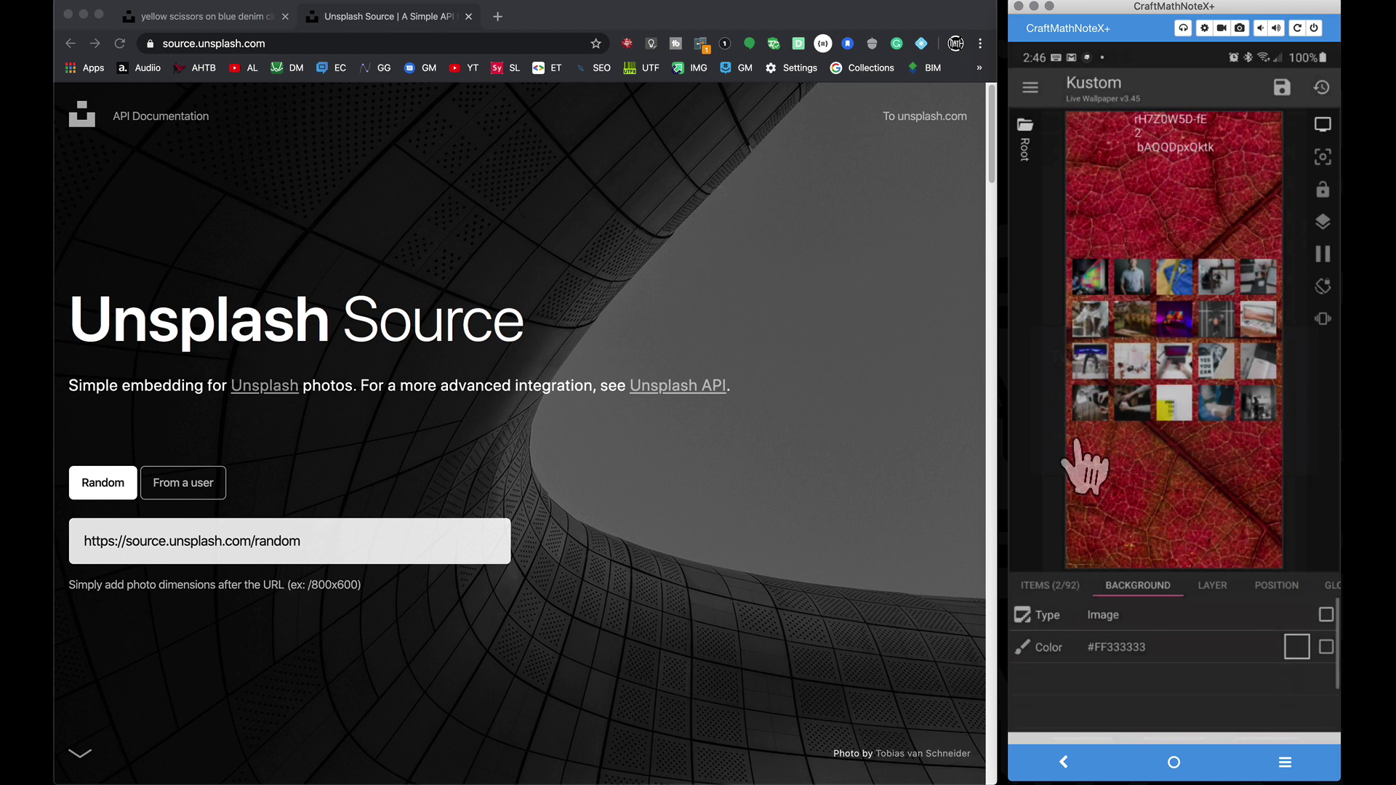
Step: Make the background Bitmap the formula $gv(wall0)$ and save the wallpaper
{"action": "left_click", "coordinate": [1325, 647]}
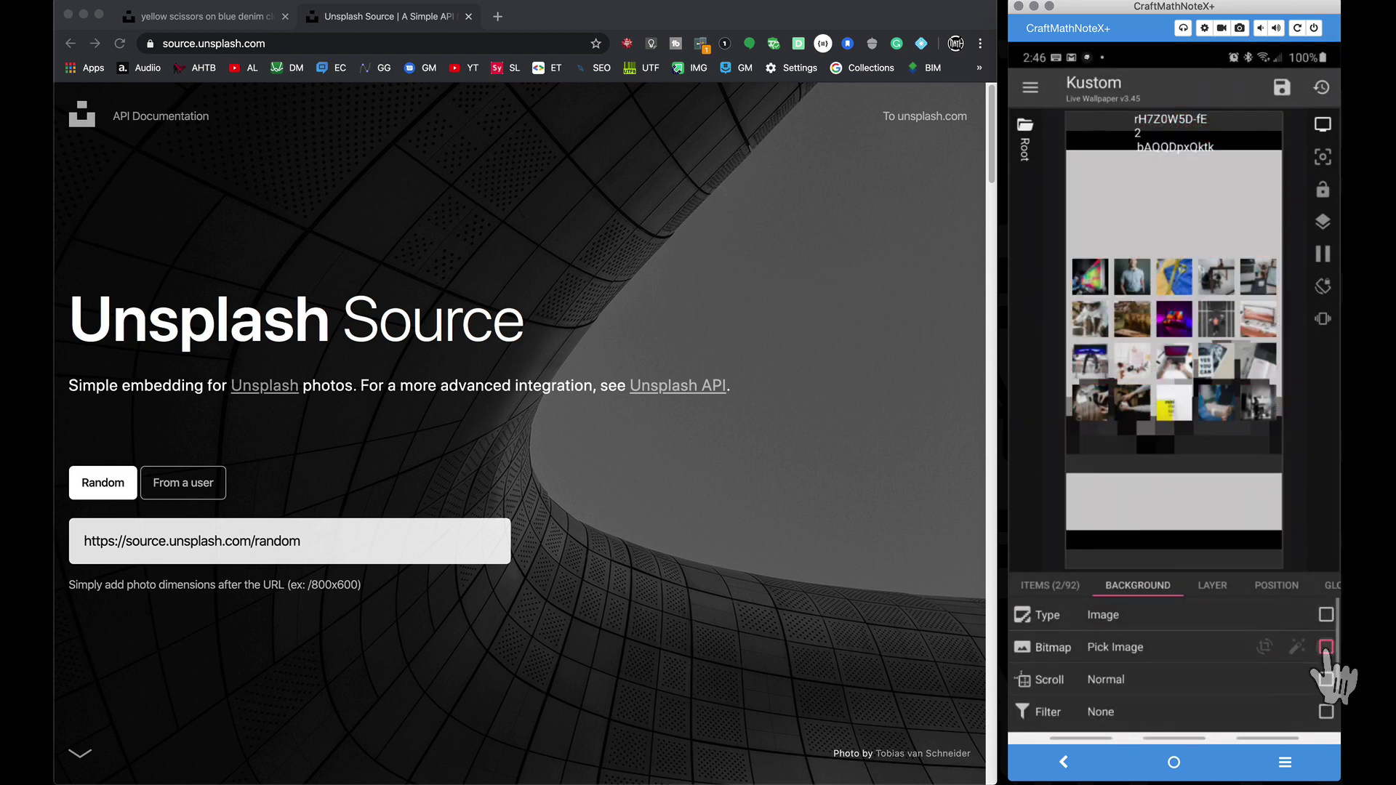
{"action": "left_click", "coordinate": [1319, 91]}
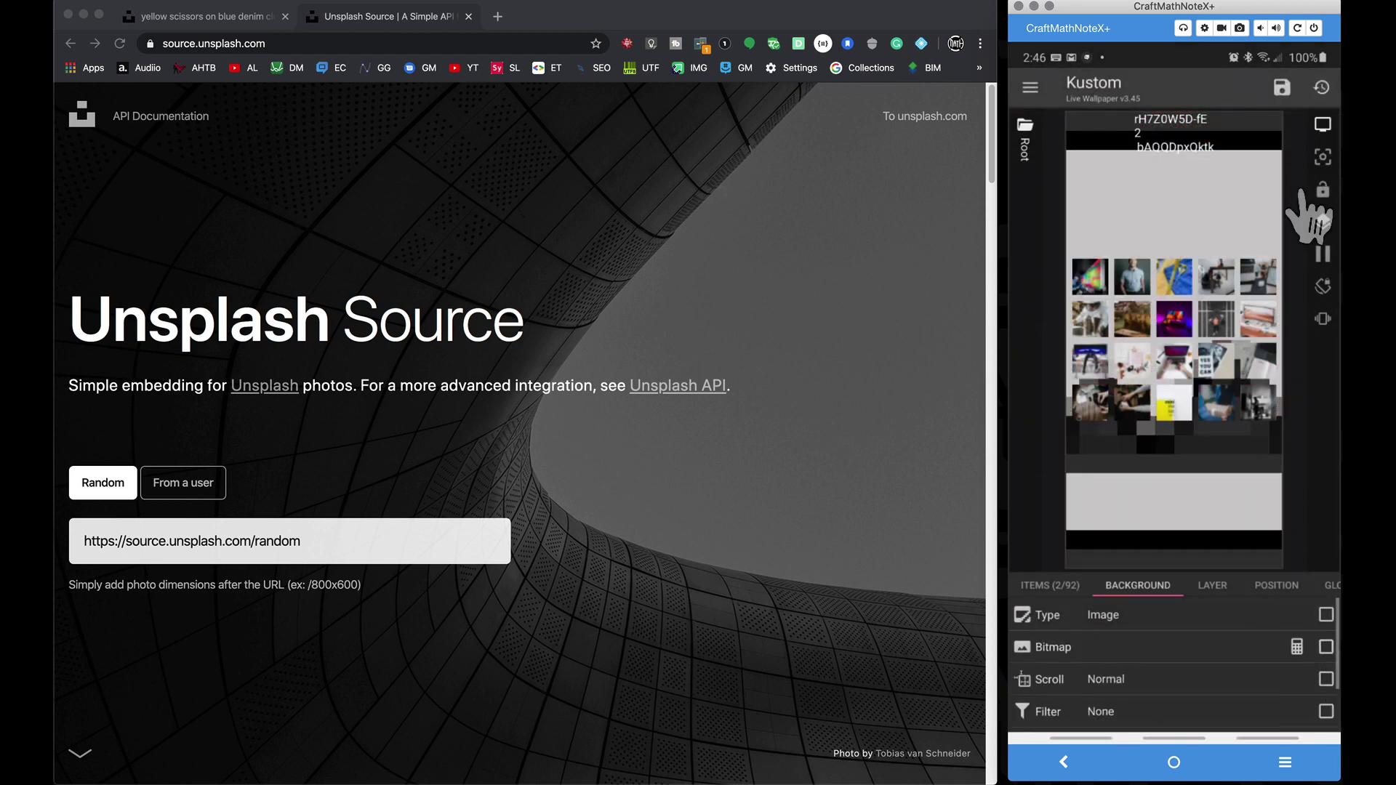
{"action": "left_click", "coordinate": [1298, 647]}
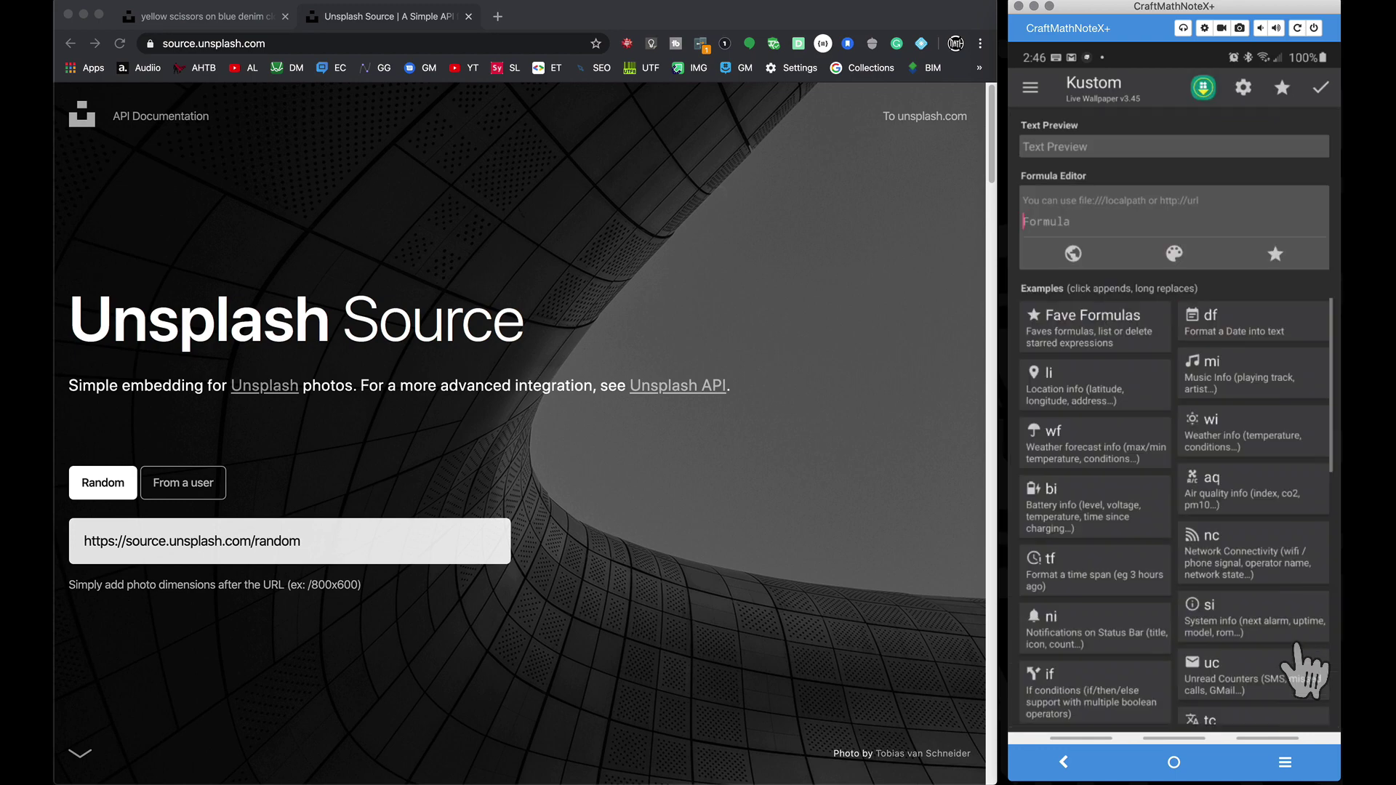
{"action": "left_click", "coordinate": [1073, 253]}
{"action": "left_click", "coordinate": [1077, 592]}
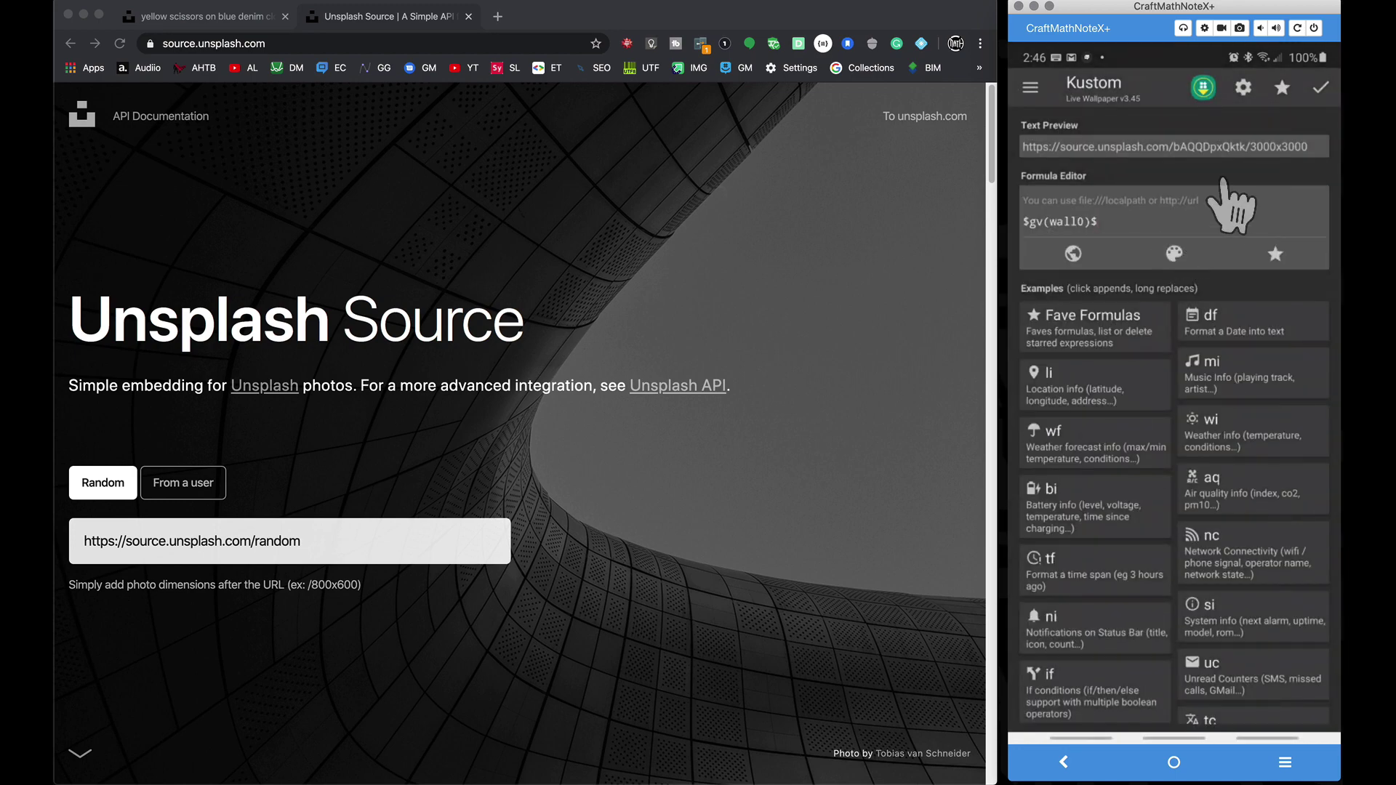
{"action": "left_click", "coordinate": [1321, 89]}
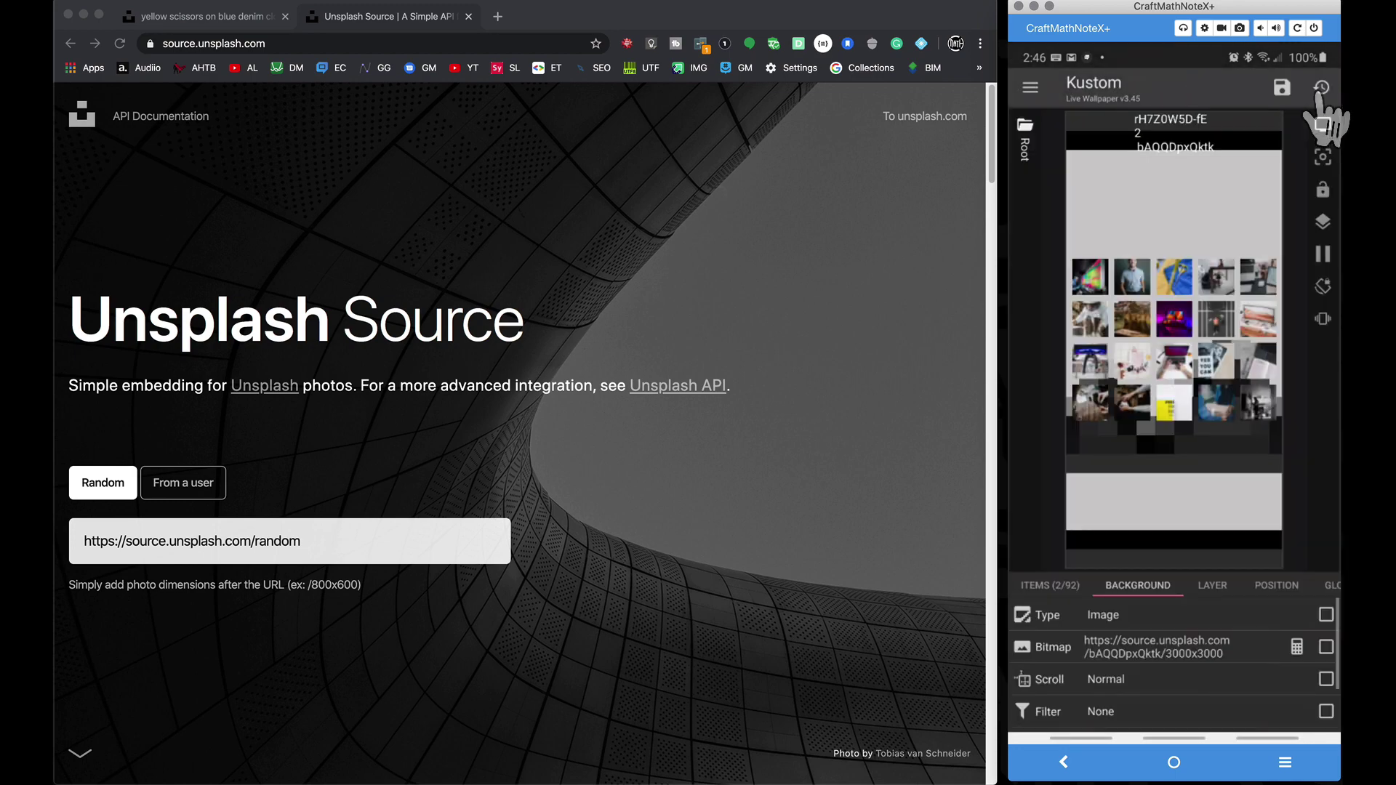
{"action": "left_click", "coordinate": [1281, 88]}
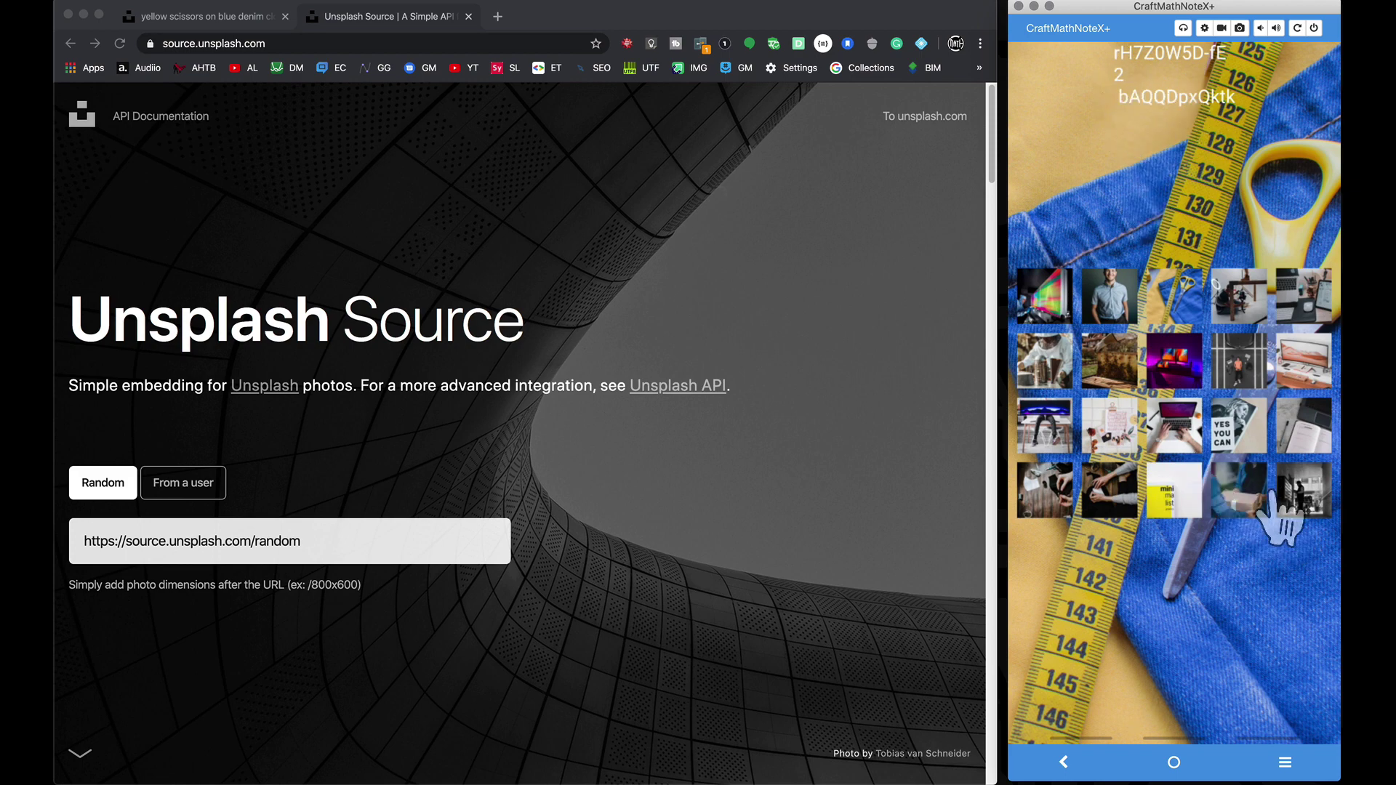
Step: Tap the ninth grid thumbnail, setting num to 9 and photo ID rM-3w8B6qz4
{"action": "left_click", "coordinate": [1307, 364]}
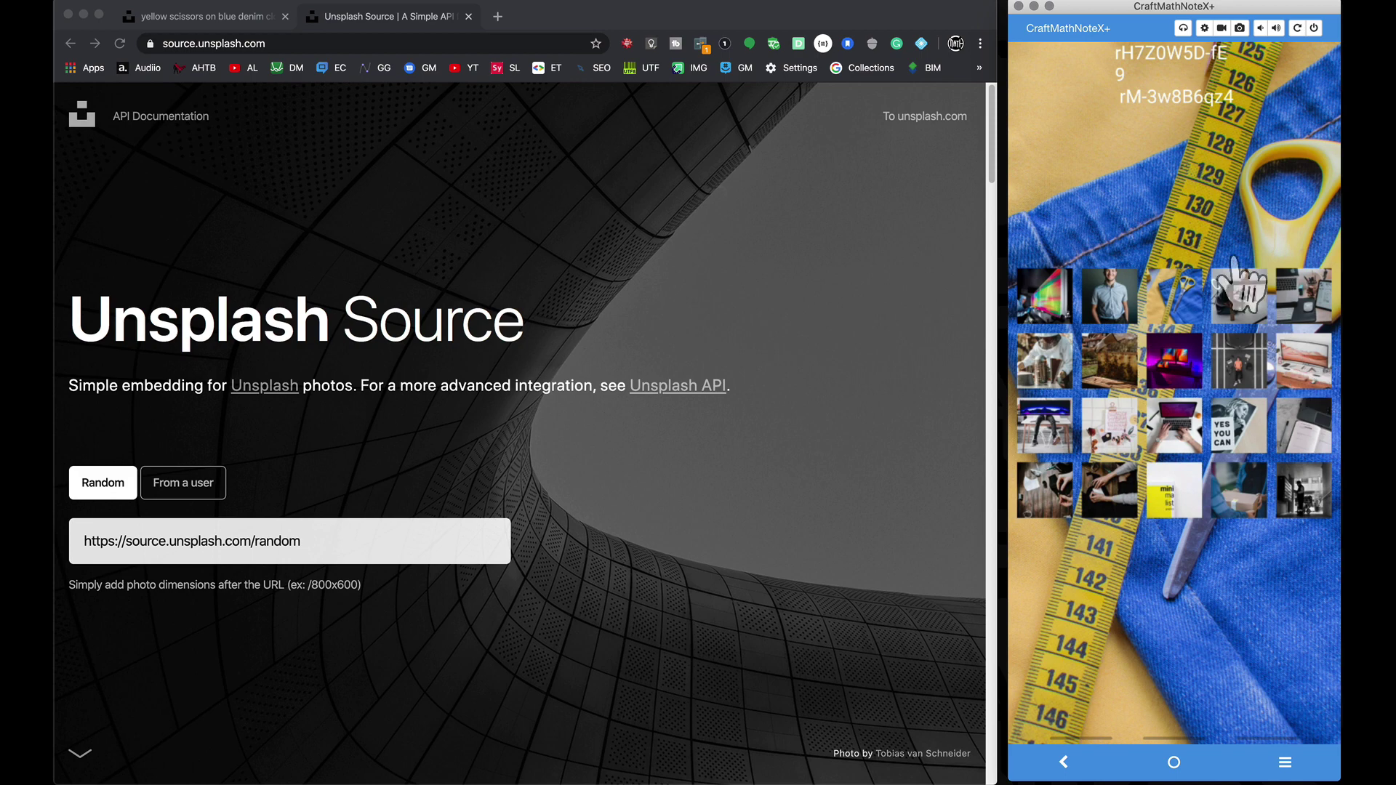